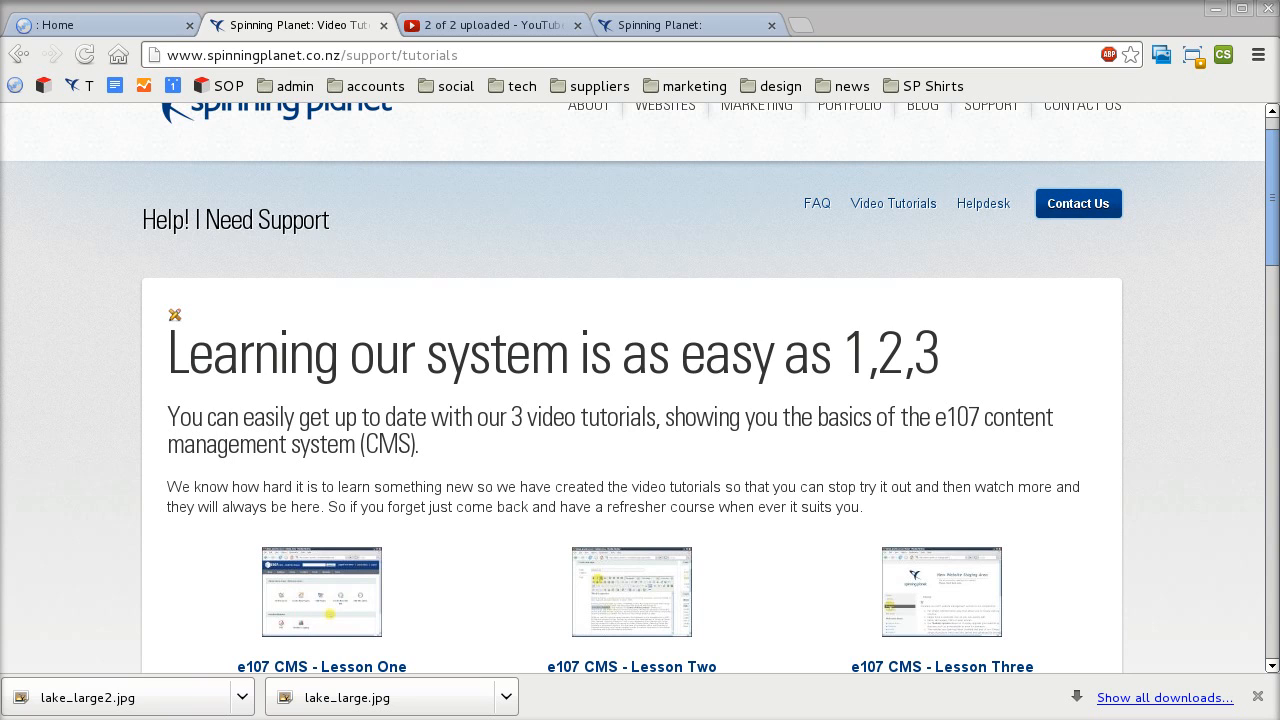
Step: Enter the demo site's admin area and return from it to the public home page
left_click(92, 27)
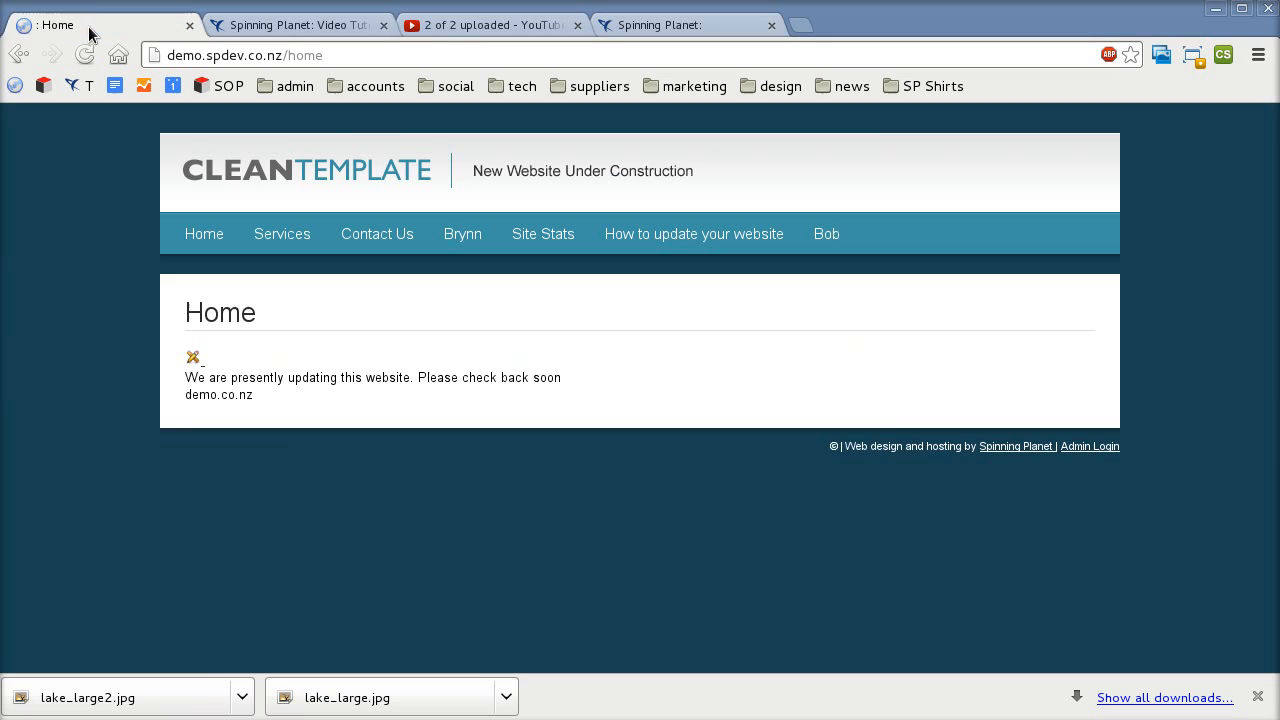
left_click(1088, 450)
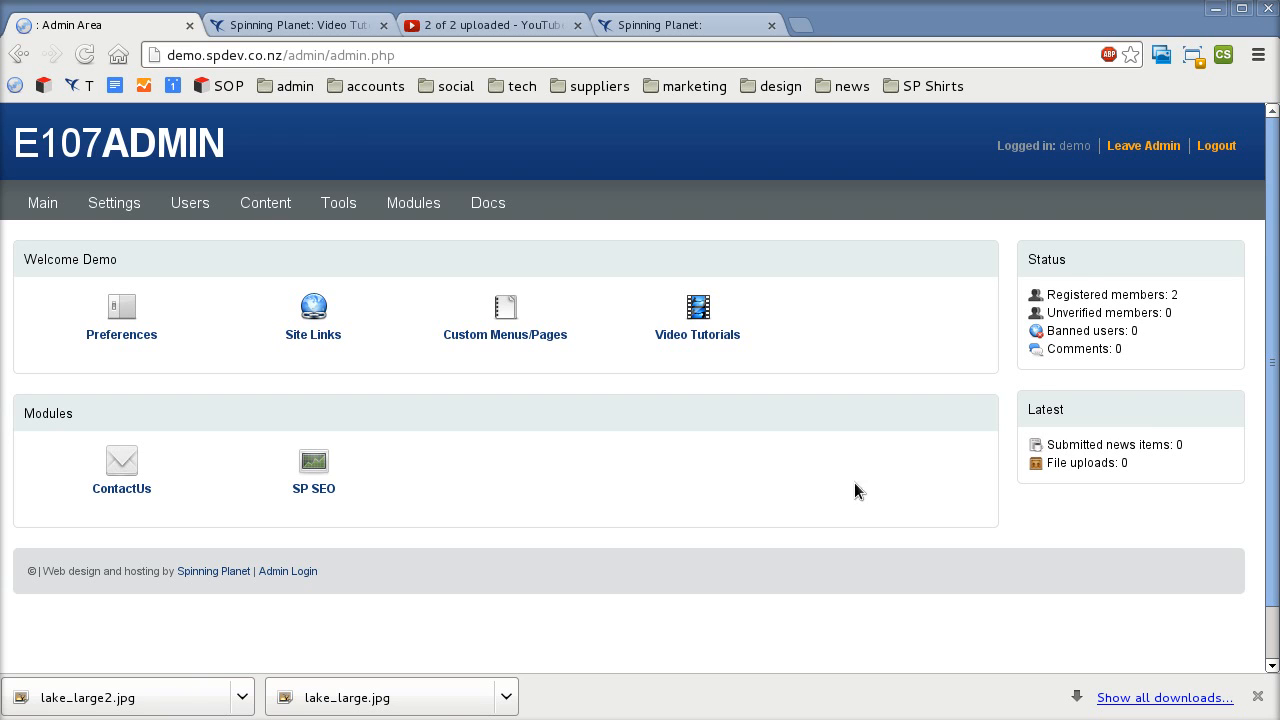
left_click(1150, 147)
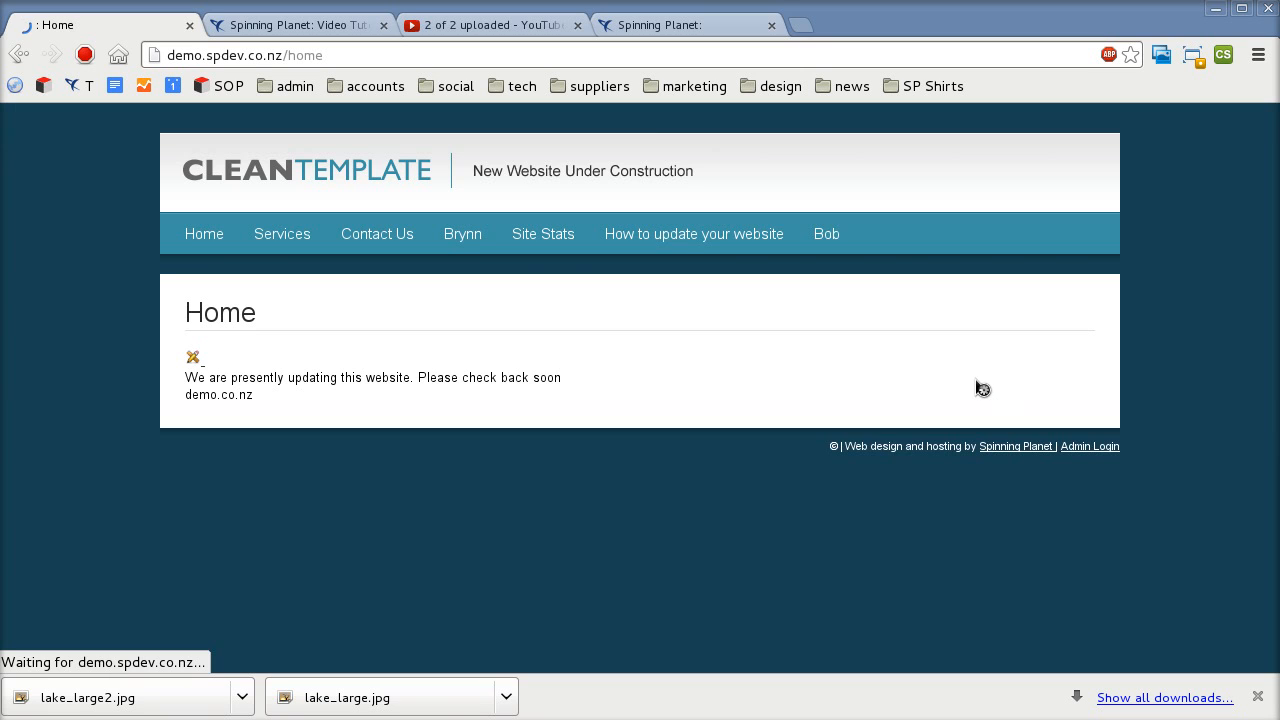
Step: Open the demo site's Contact Us page and examine its contact details, editing links and message form
left_click(377, 236)
scroll(679, 380, "down", 5)
scroll(679, 385, "down", 1)
scroll(679, 385, "up", 3)
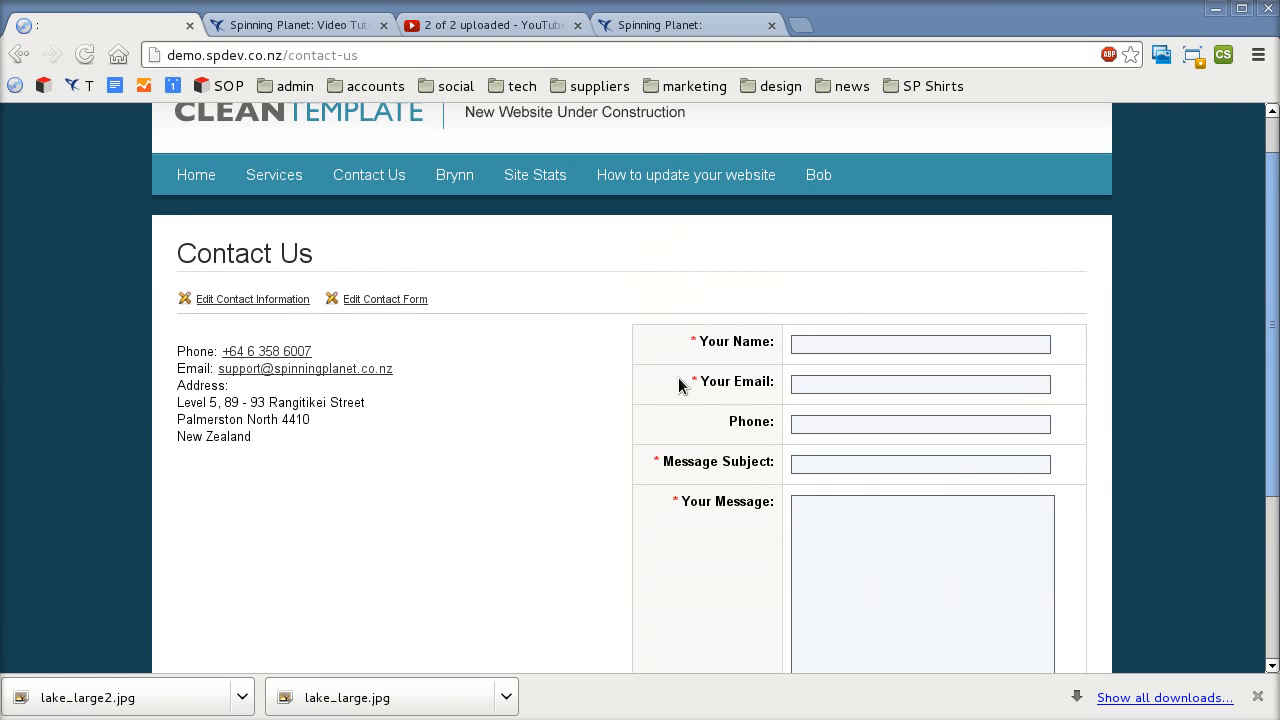
scroll(679, 383, "down", 1)
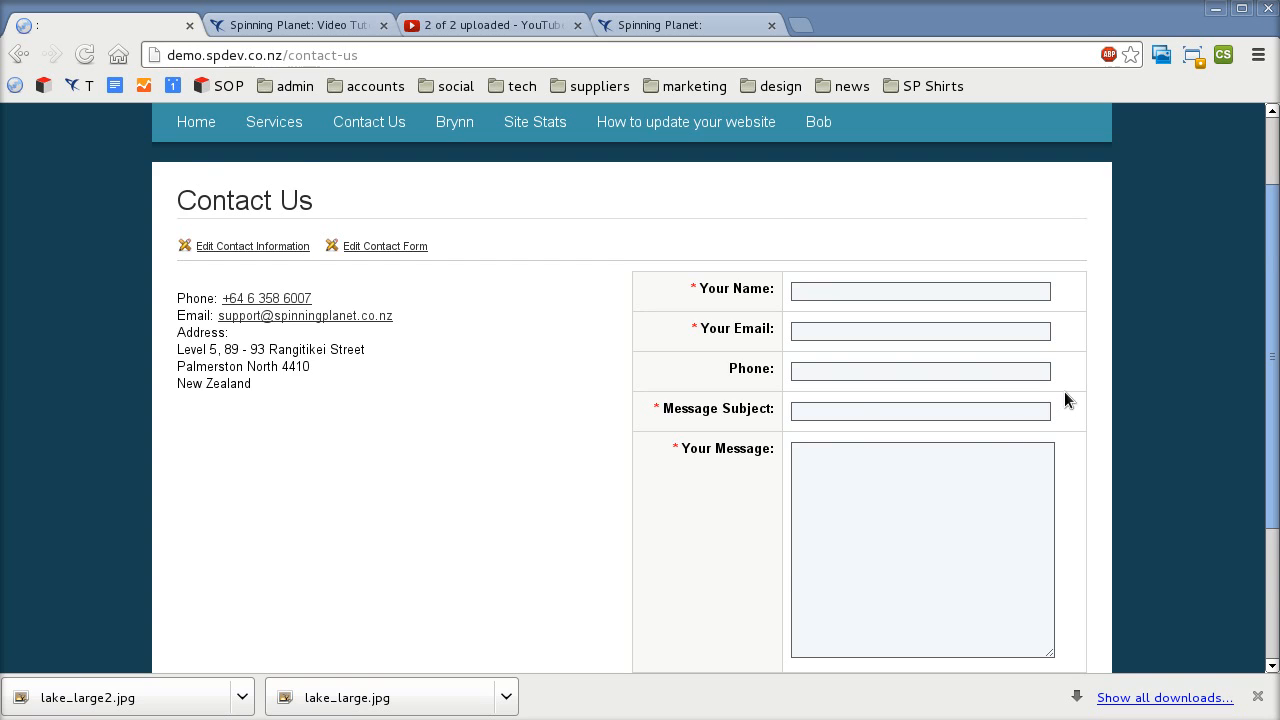
scroll(1066, 397, "down", 2)
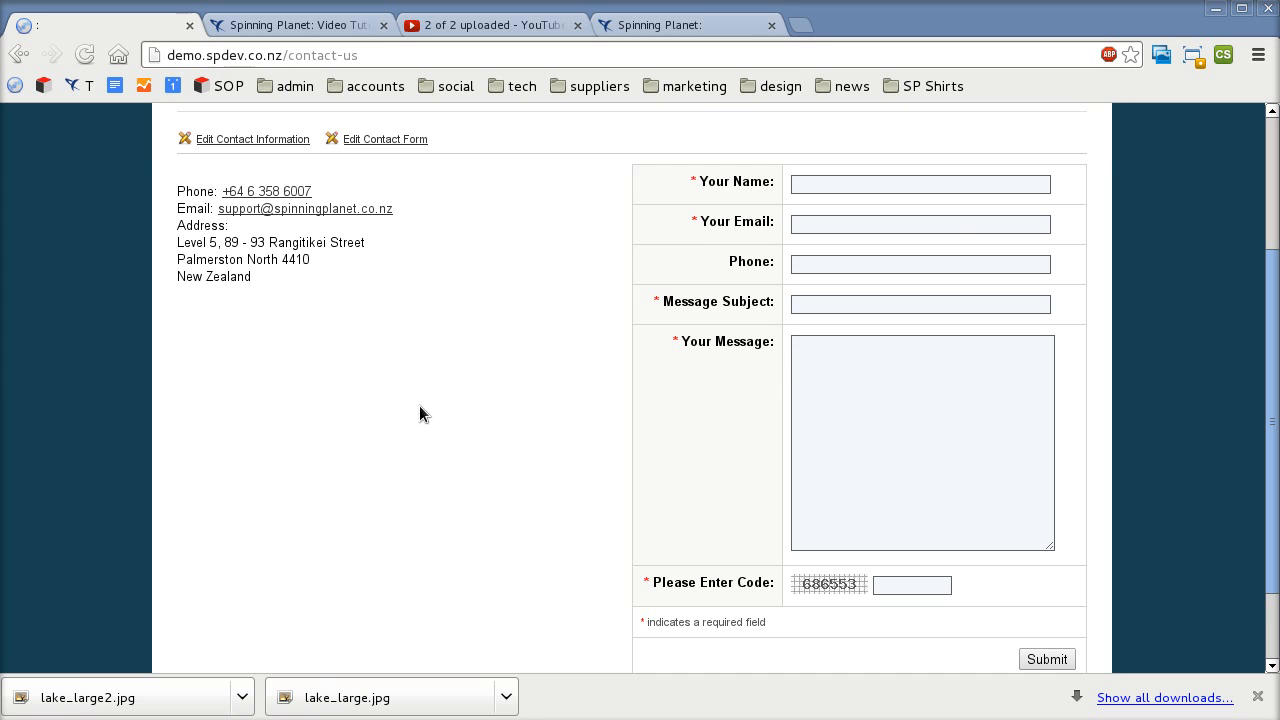
scroll(420, 413, "up", 4)
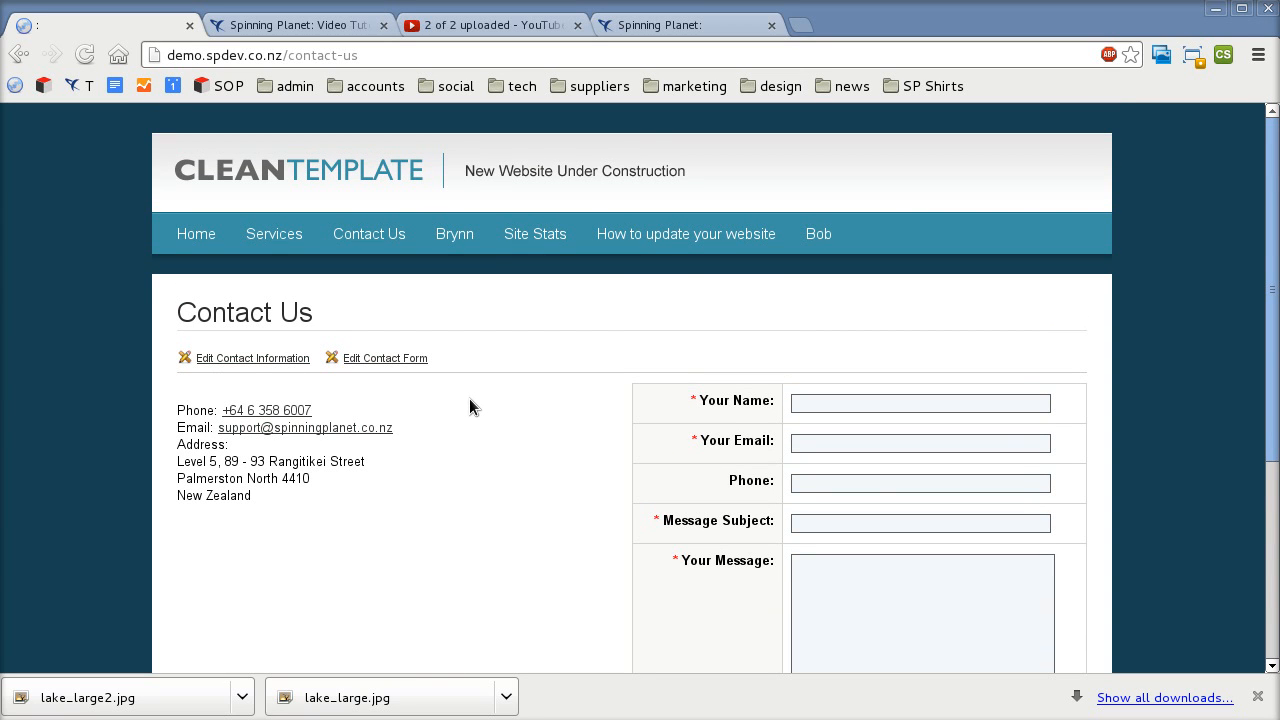
Step: Switch to the Spinning Planet contact page and examine its form fields, office details and maps
left_click(645, 28)
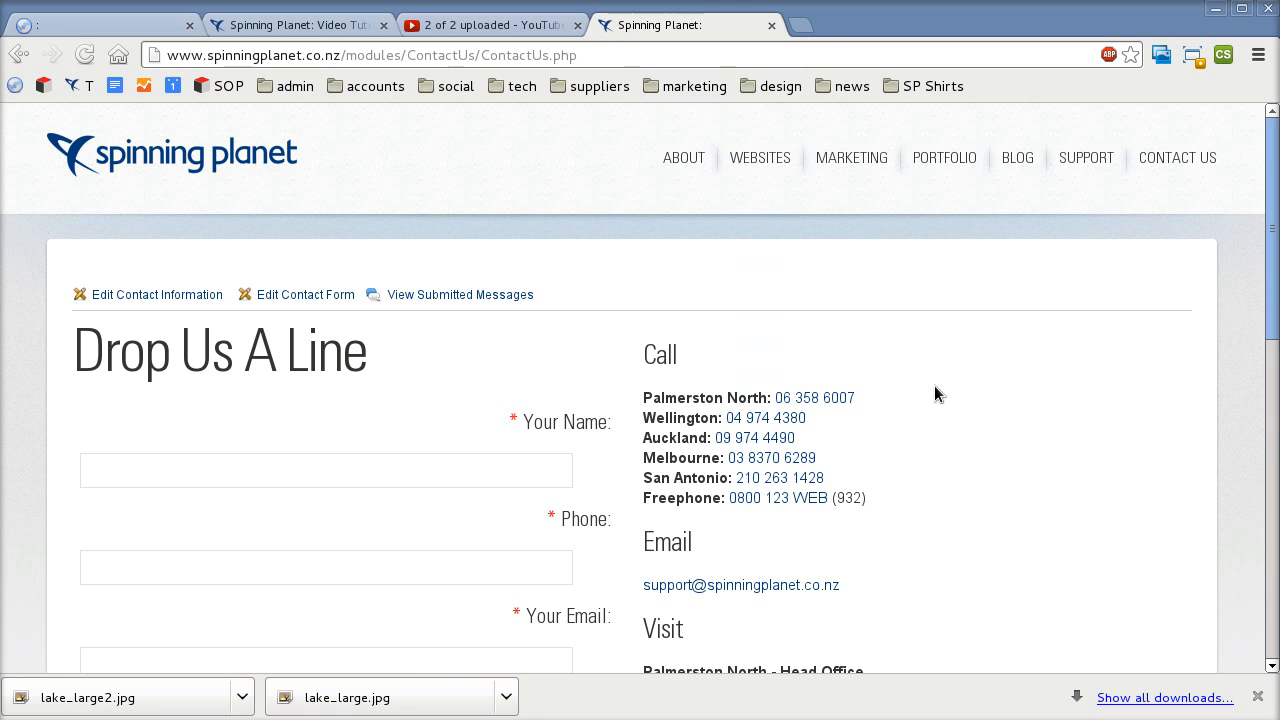
scroll(934, 394, "down", 2)
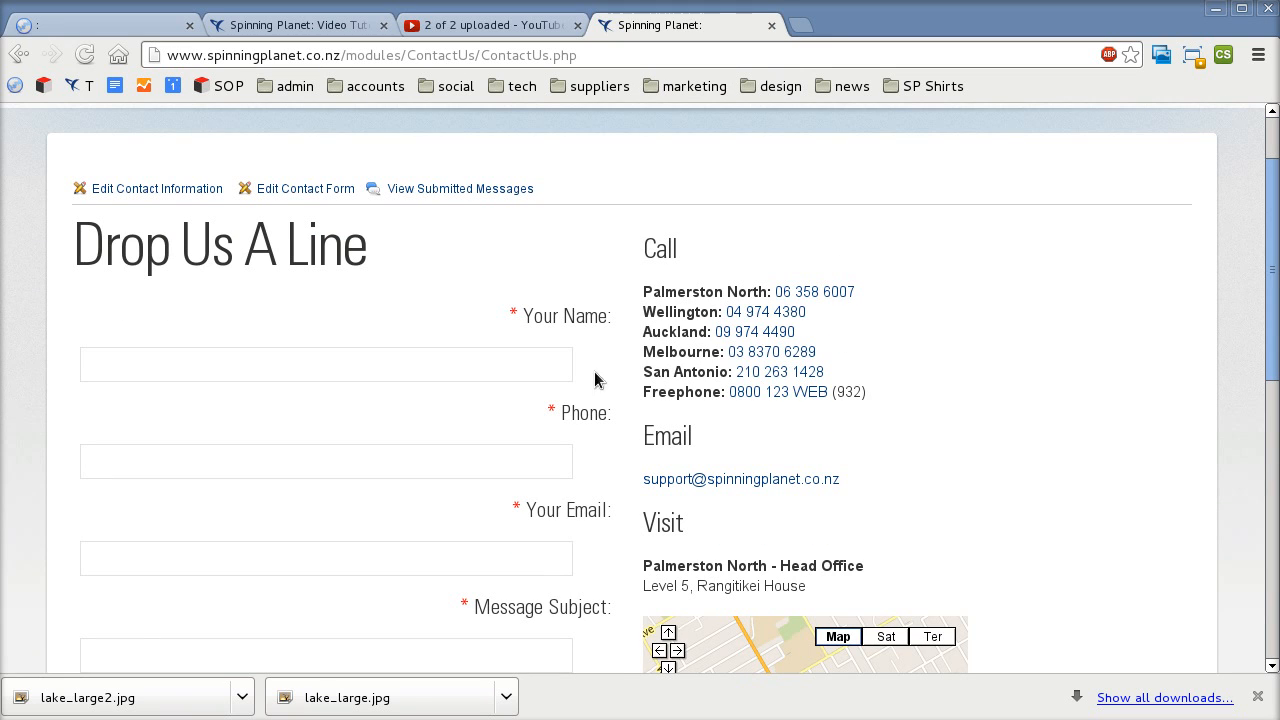
scroll(1012, 315, "down", 2)
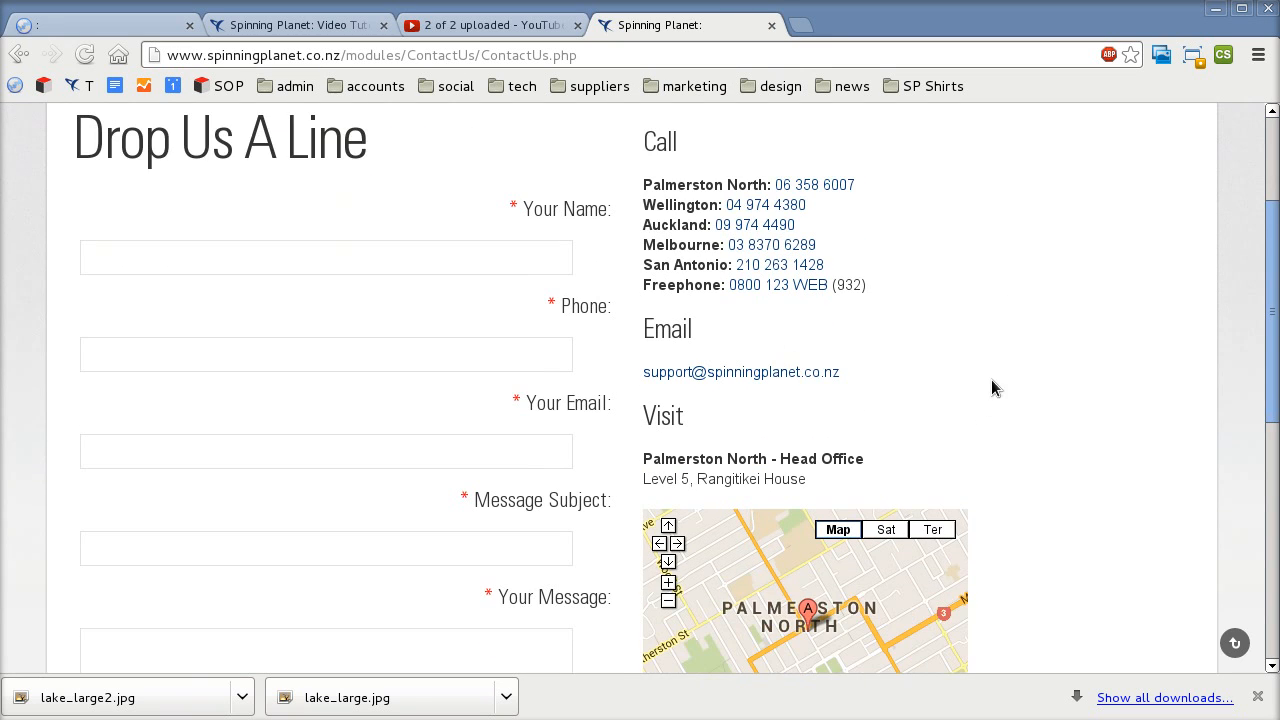
scroll(994, 383, "down", 3)
scroll(1004, 384, "down", 2)
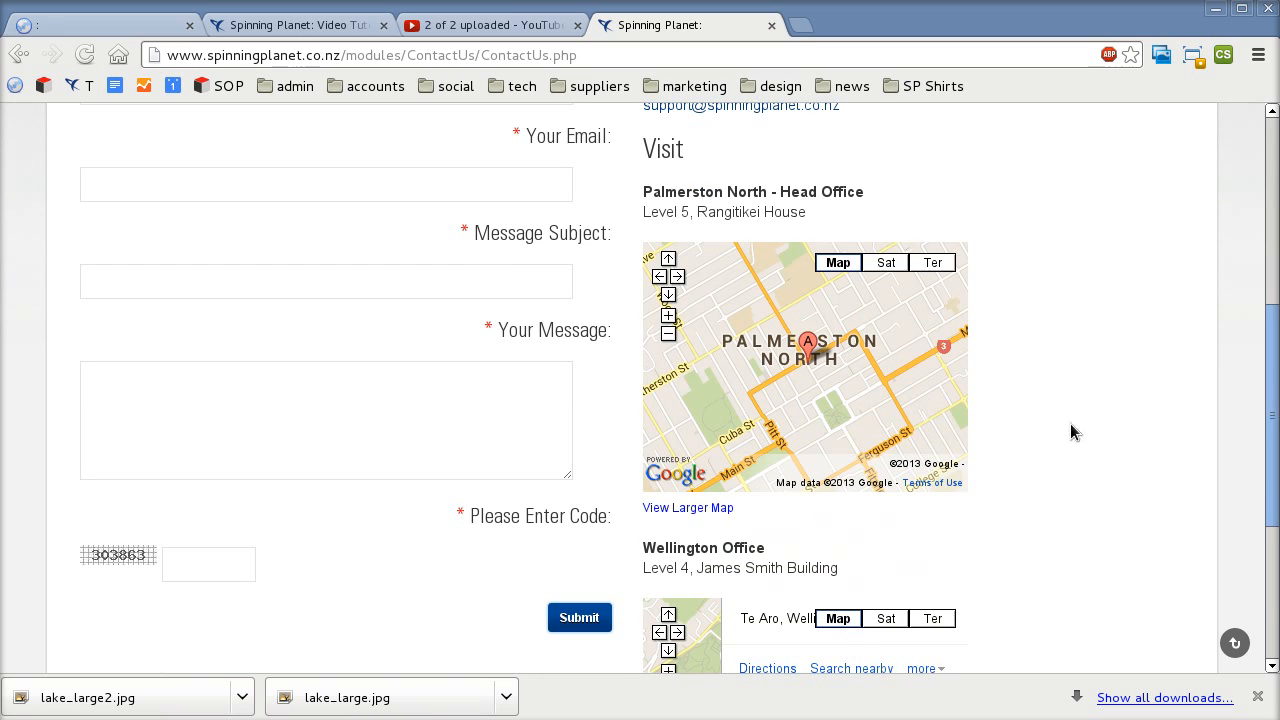
scroll(1112, 419, "down", 4)
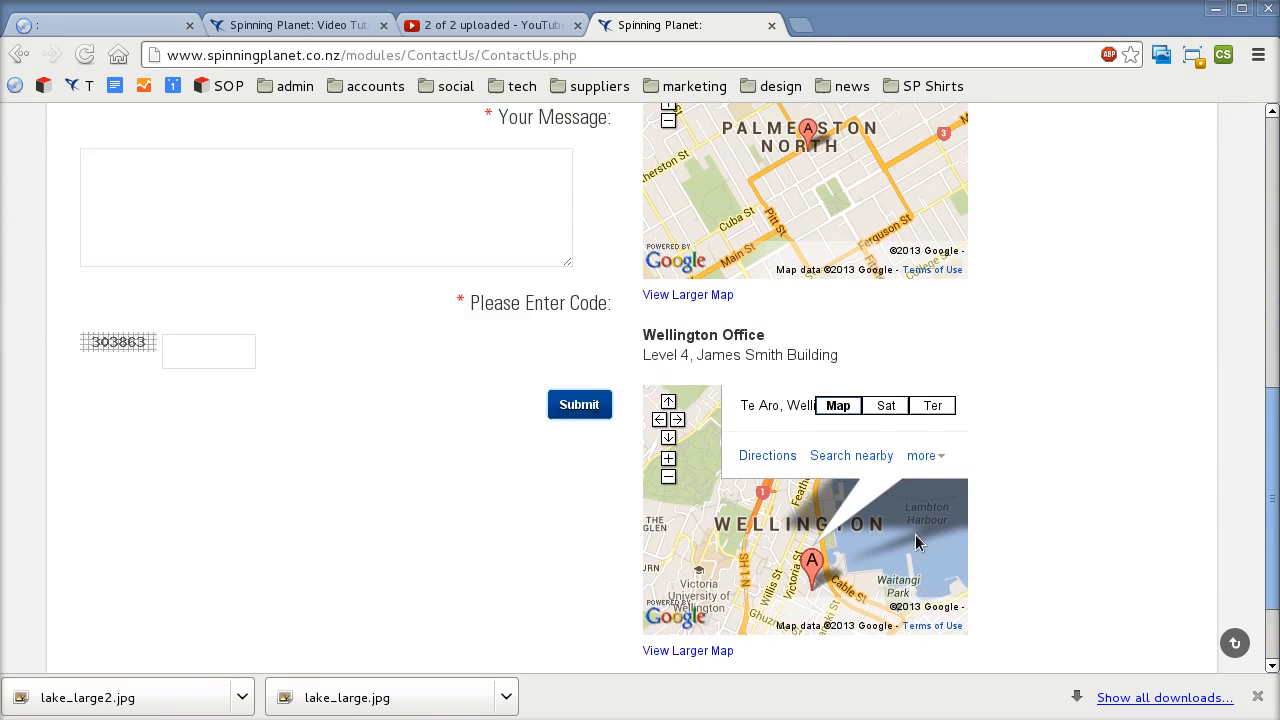
scroll(930, 551, "up", 12)
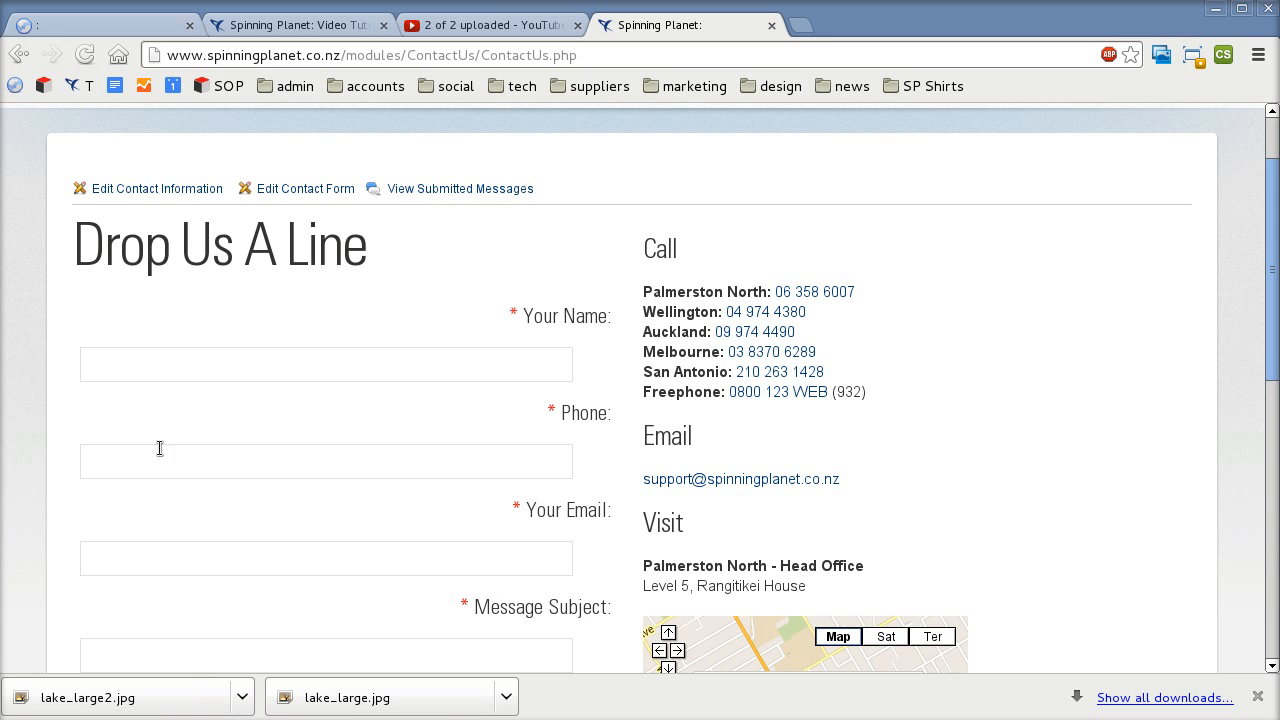
scroll(190, 440, "down", 8)
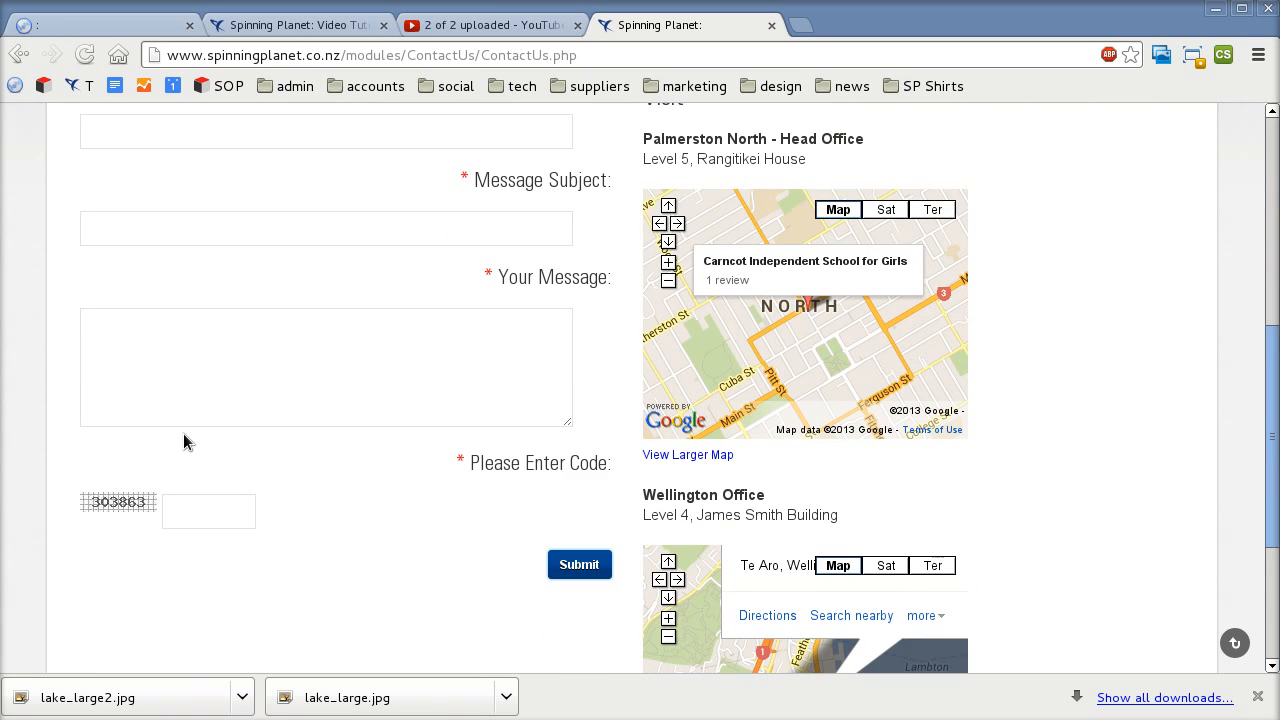
scroll(184, 436, "up", 8)
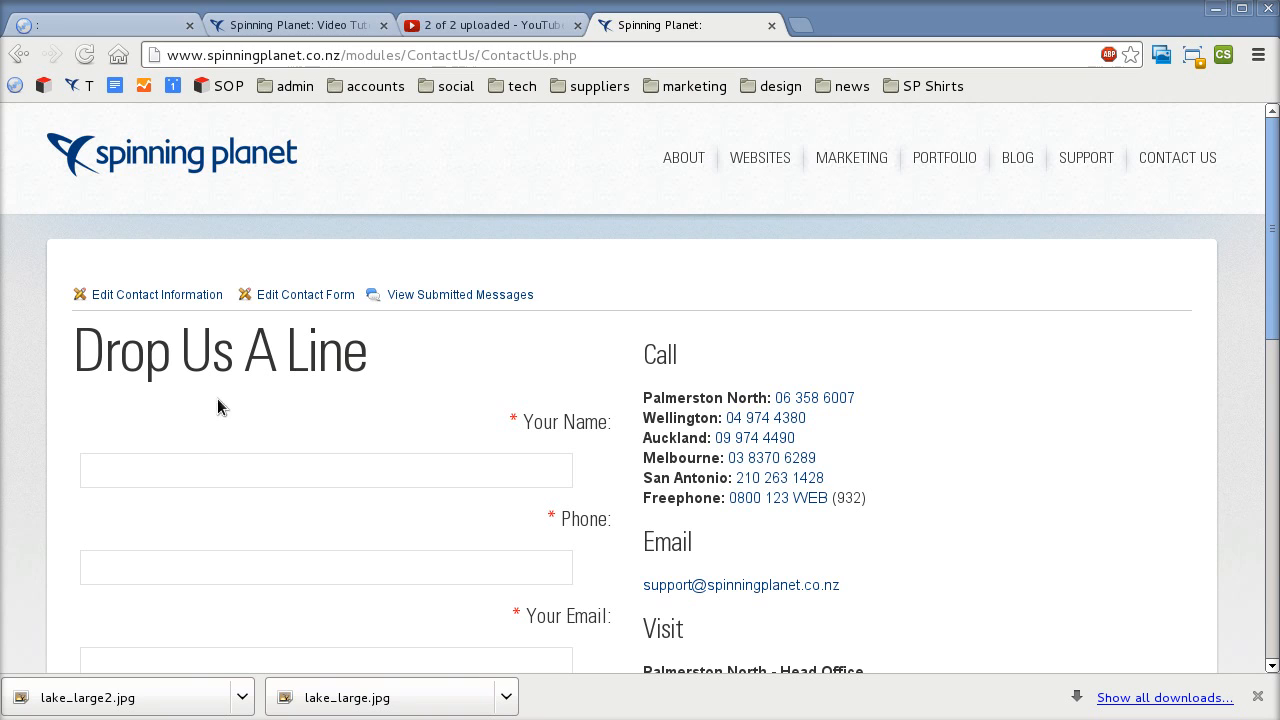
scroll(334, 543, "down", 4)
scroll(450, 515, "up", 4)
scroll(337, 405, "down", 5)
scroll(337, 406, "up", 5)
Step: Open the contact form for editing and define a new required text field named "What is your favourite apple"
left_click(288, 297)
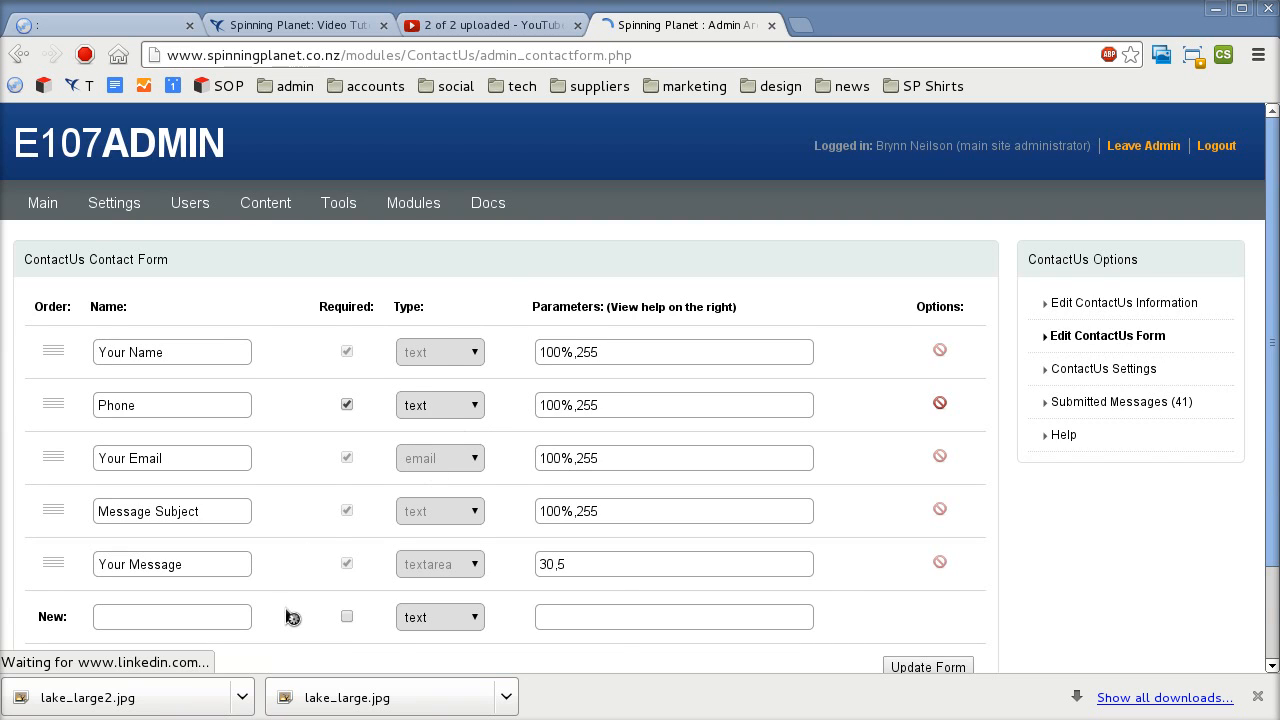
scroll(284, 579, "down", 3)
left_click(183, 503)
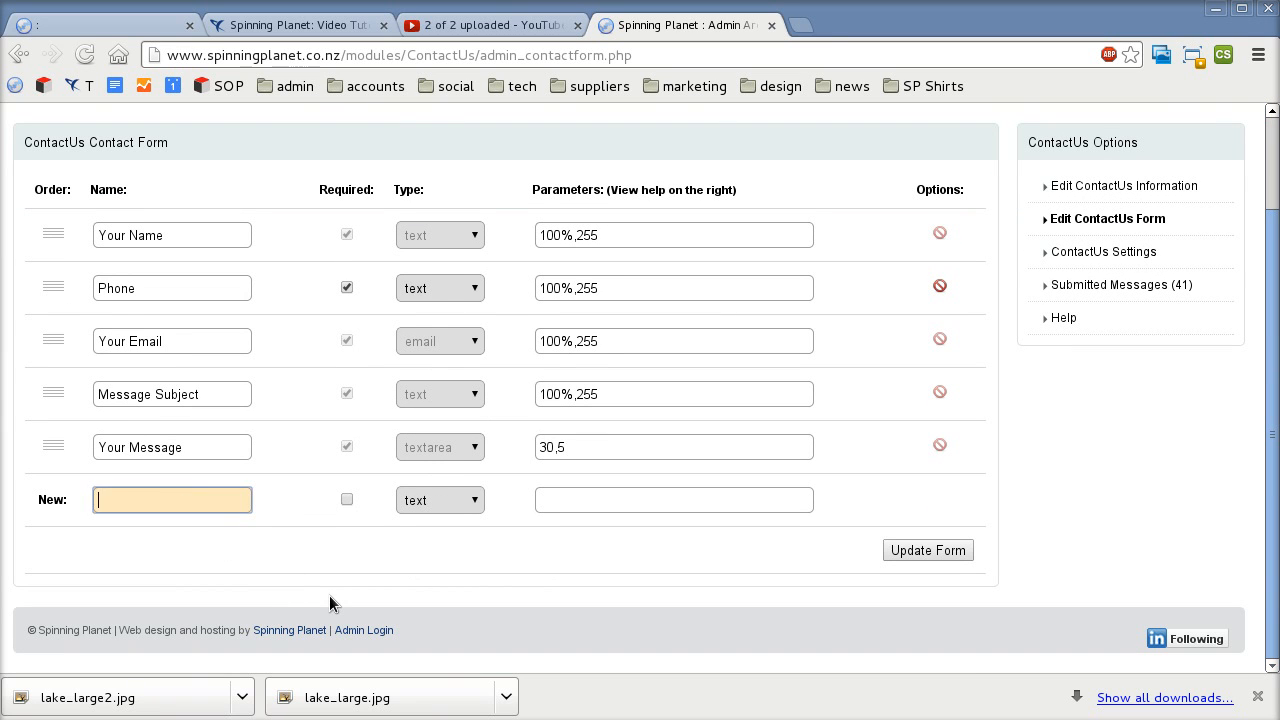
type("What is your favourite apple")
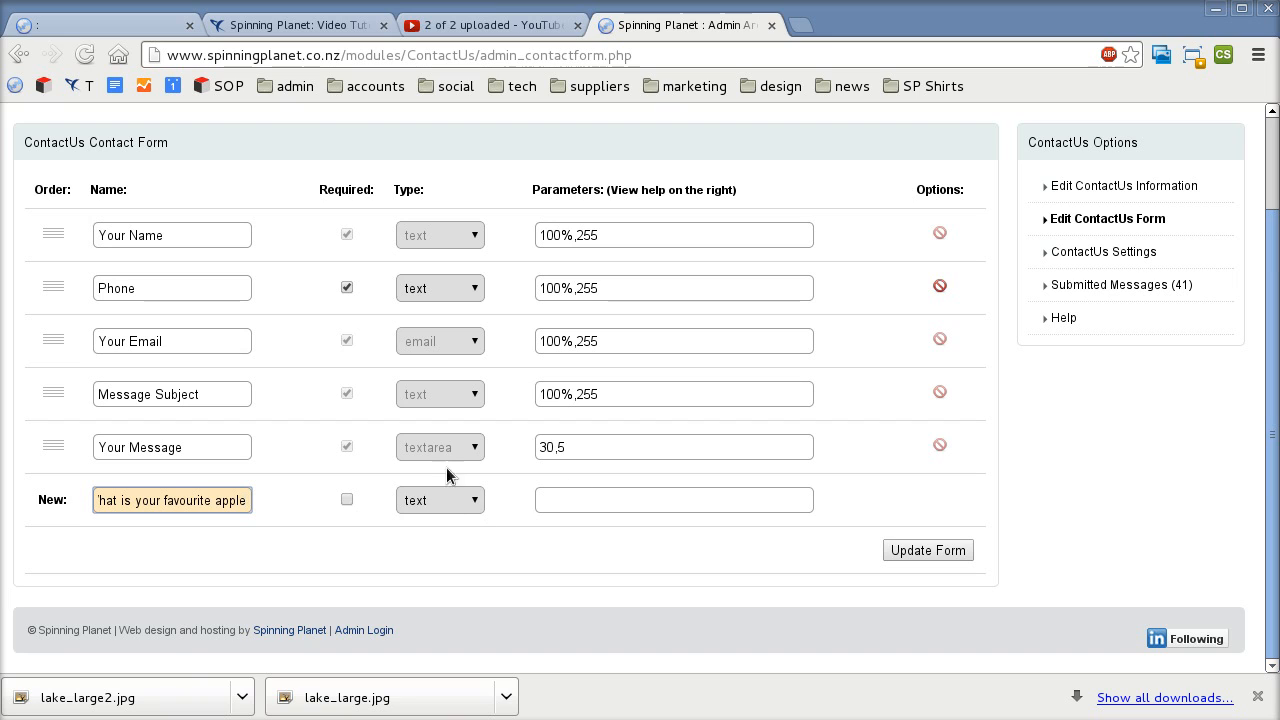
left_click(348, 502)
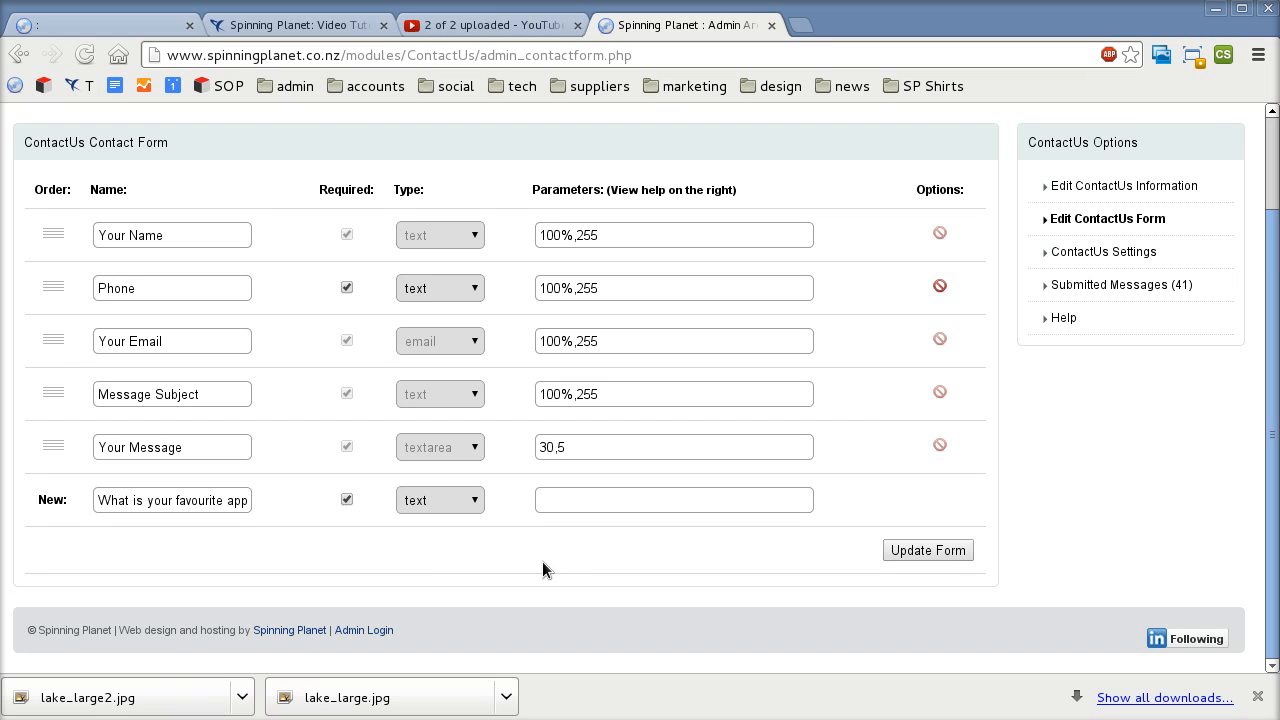
Step: Copy the Message Subject parameters 100%,255 to the new field and save the updated form
left_click(629, 391)
key("ctrl+c")
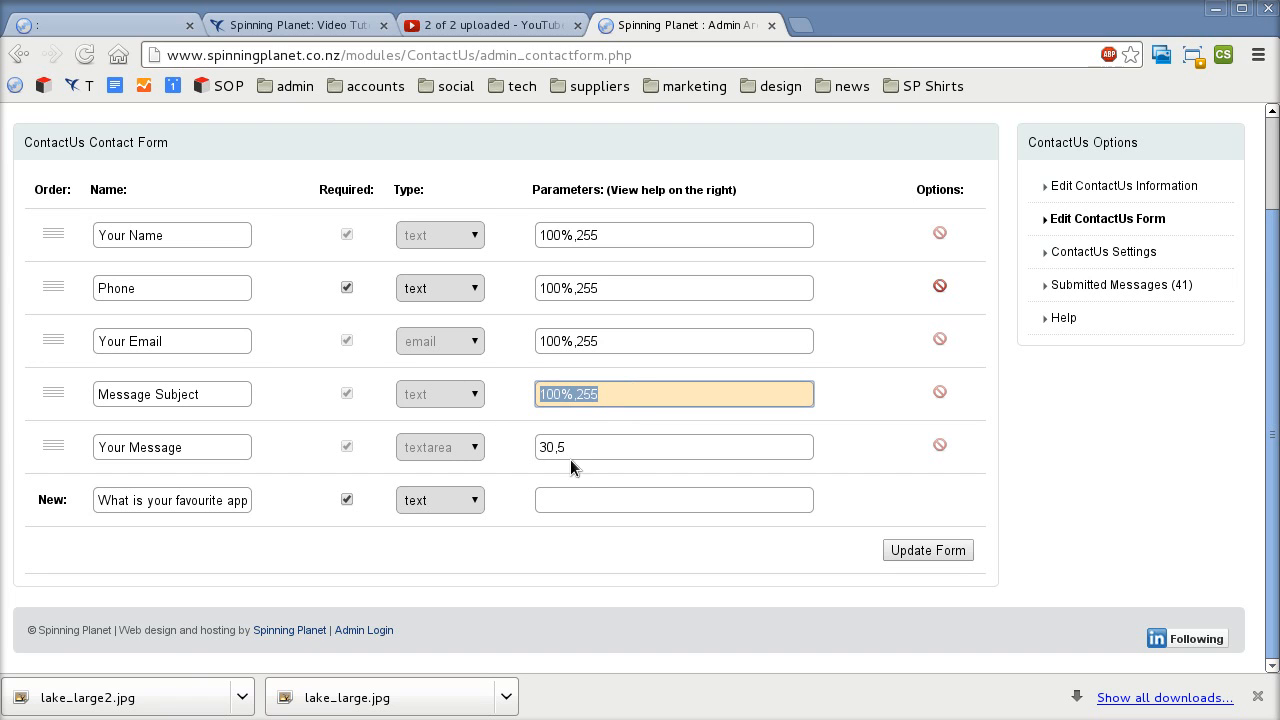
left_click(576, 502)
key("ctrl+v")
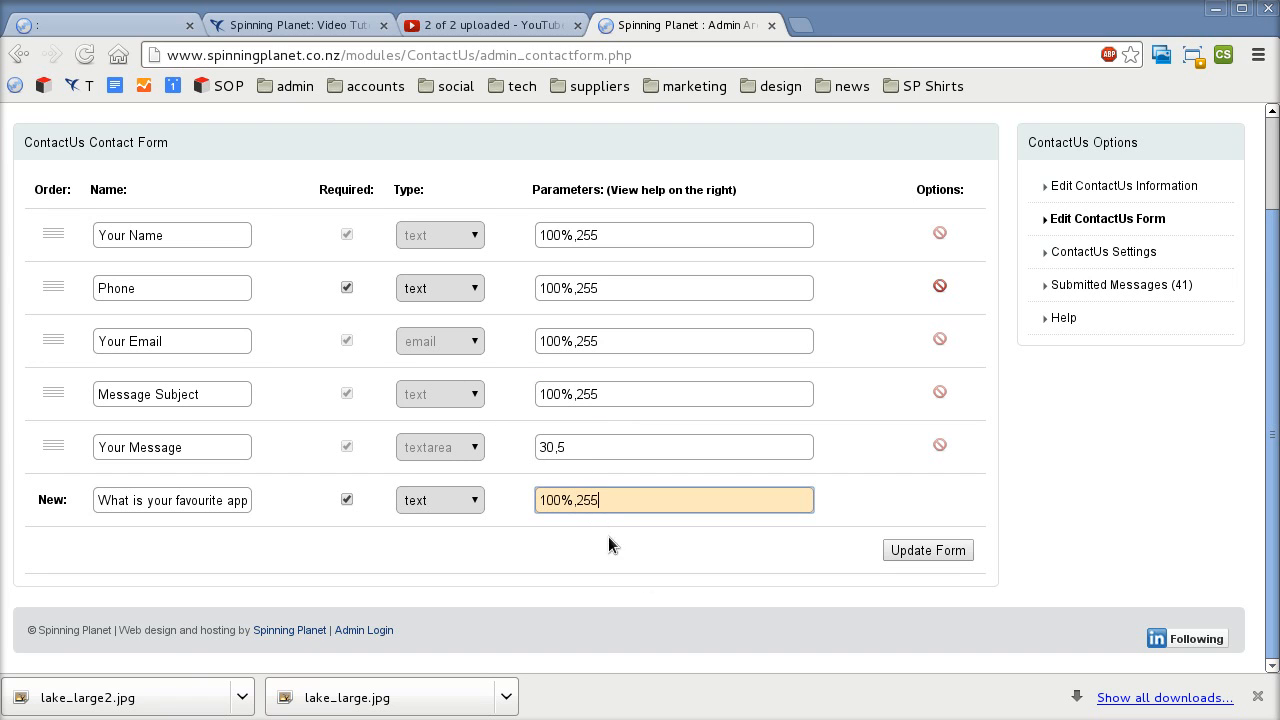
left_click(943, 551)
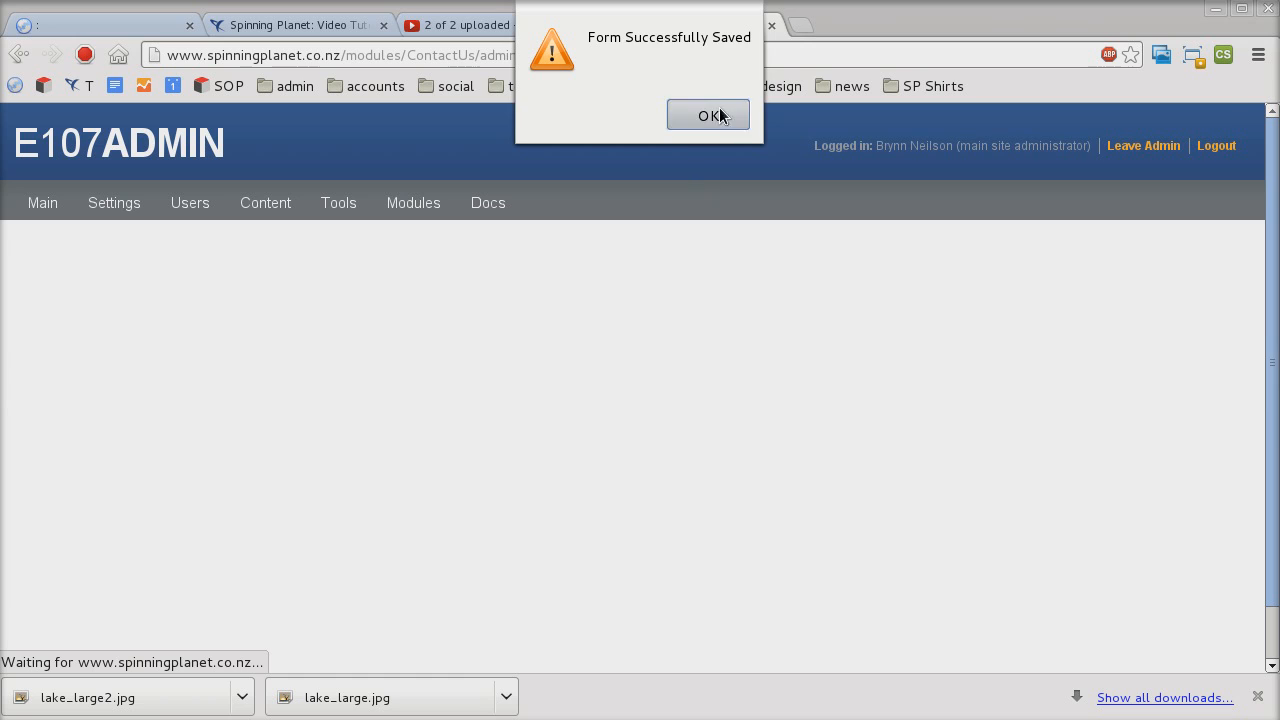
left_click(709, 116)
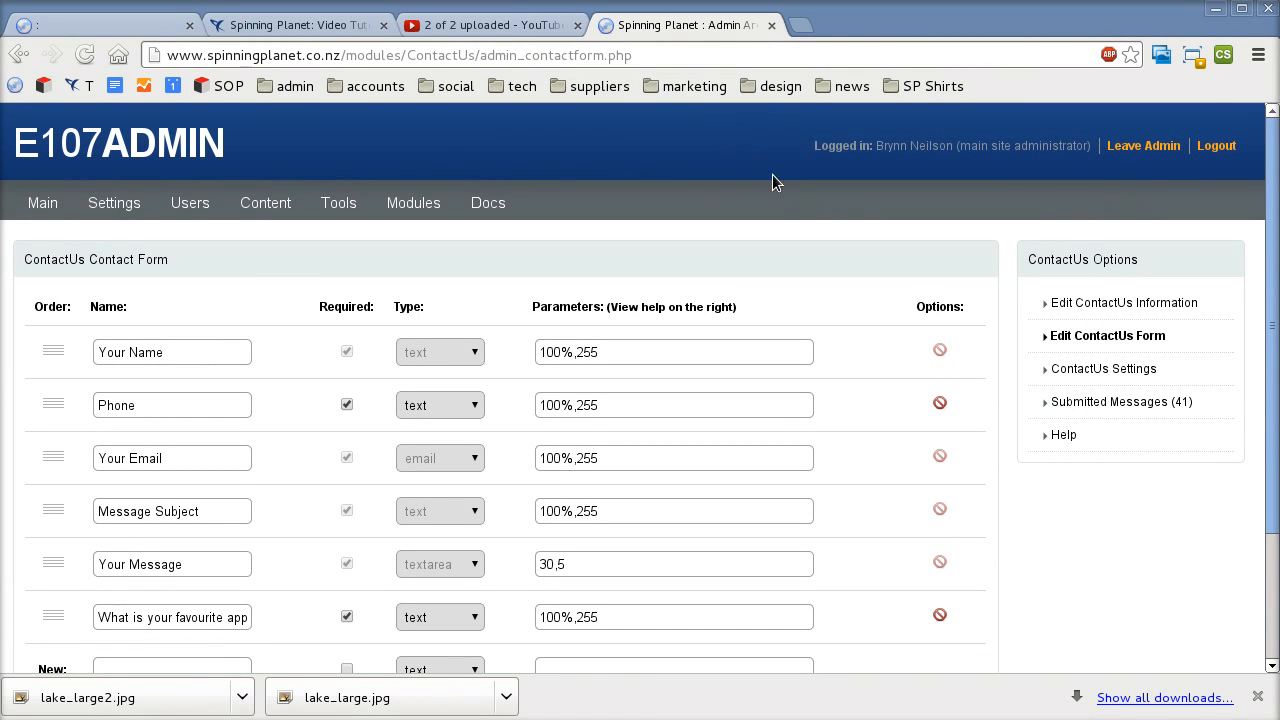
Step: Return to the public contact page, reload it and check the form for the favourite apple field
left_click(16, 57)
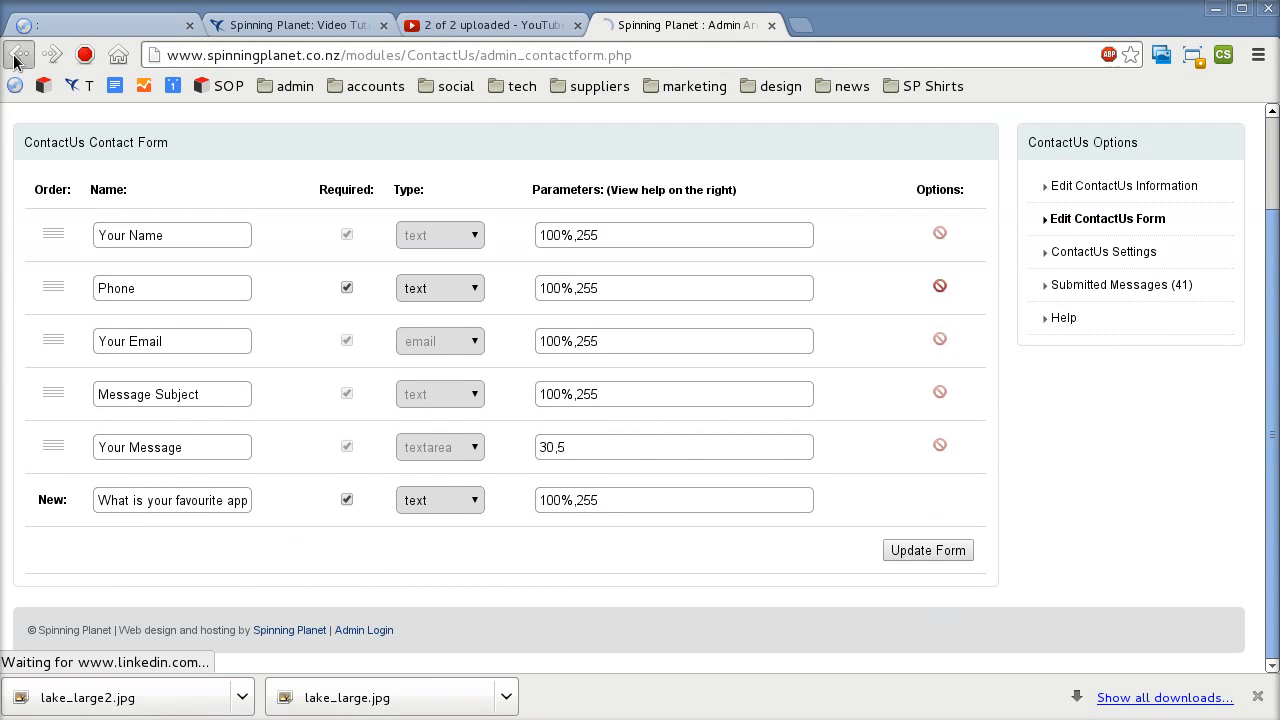
left_click(16, 57)
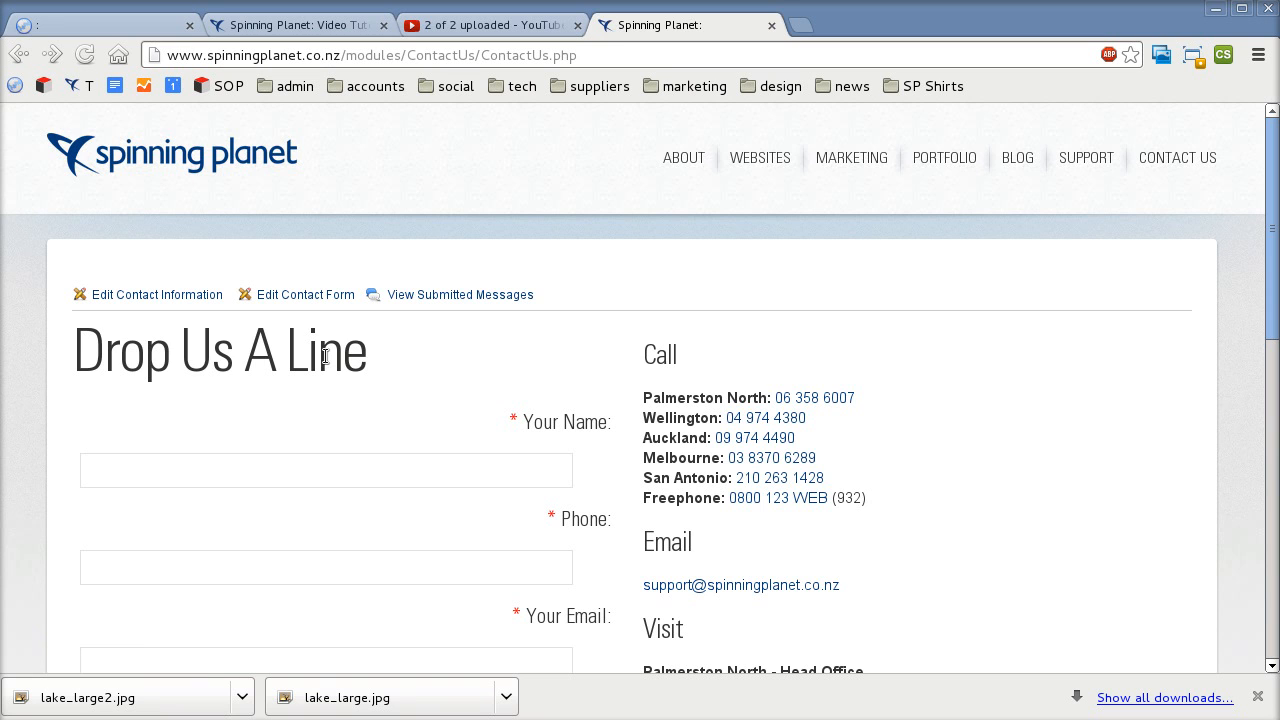
key("F5")
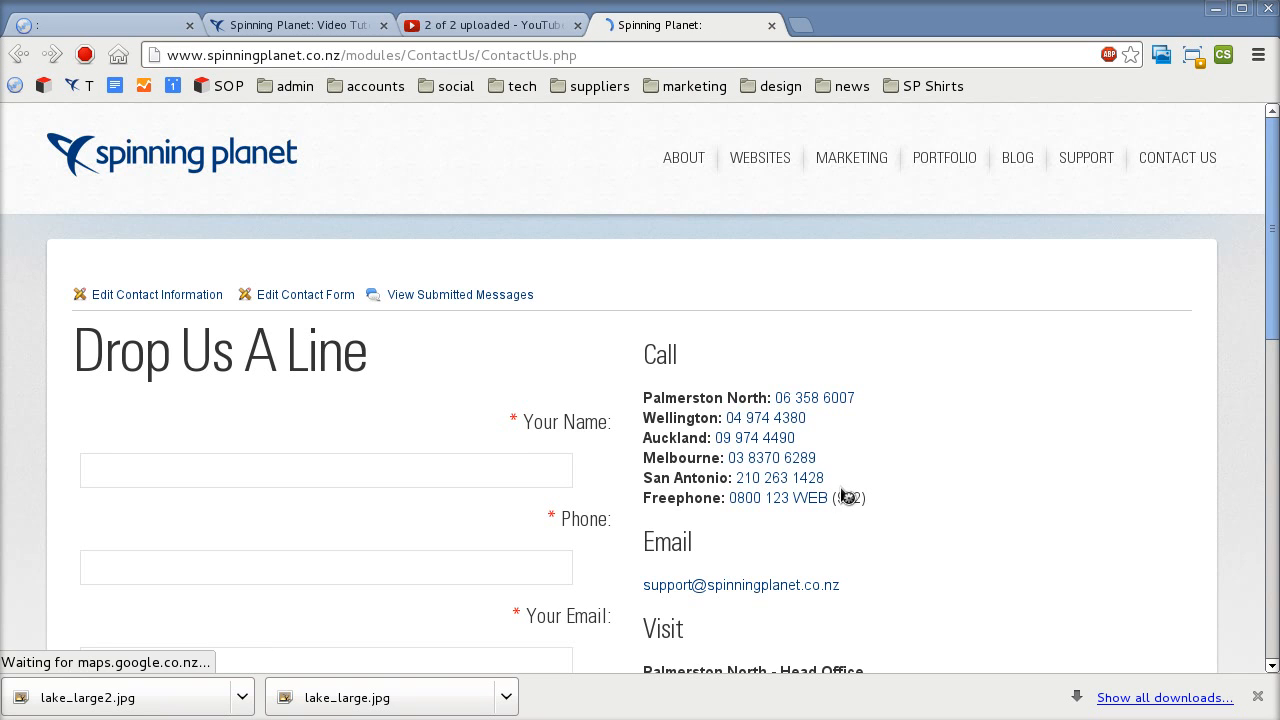
scroll(845, 497, "down", 5)
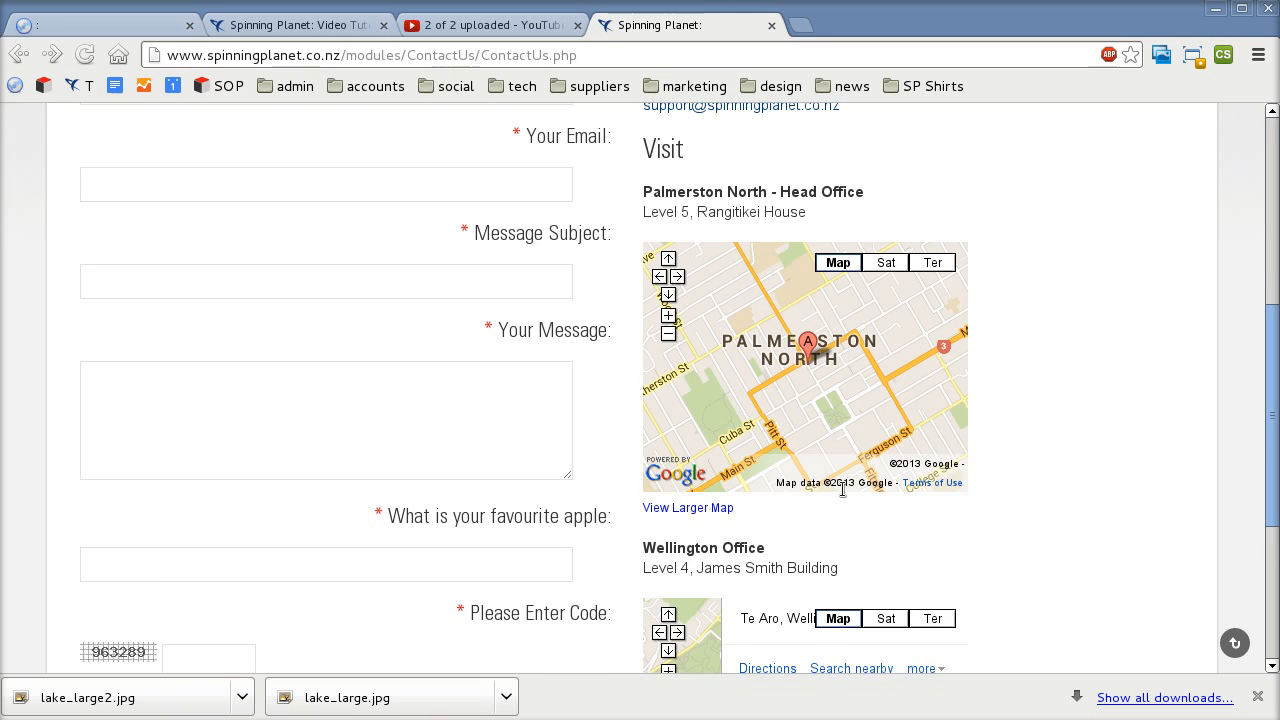
scroll(843, 490, "down", 1)
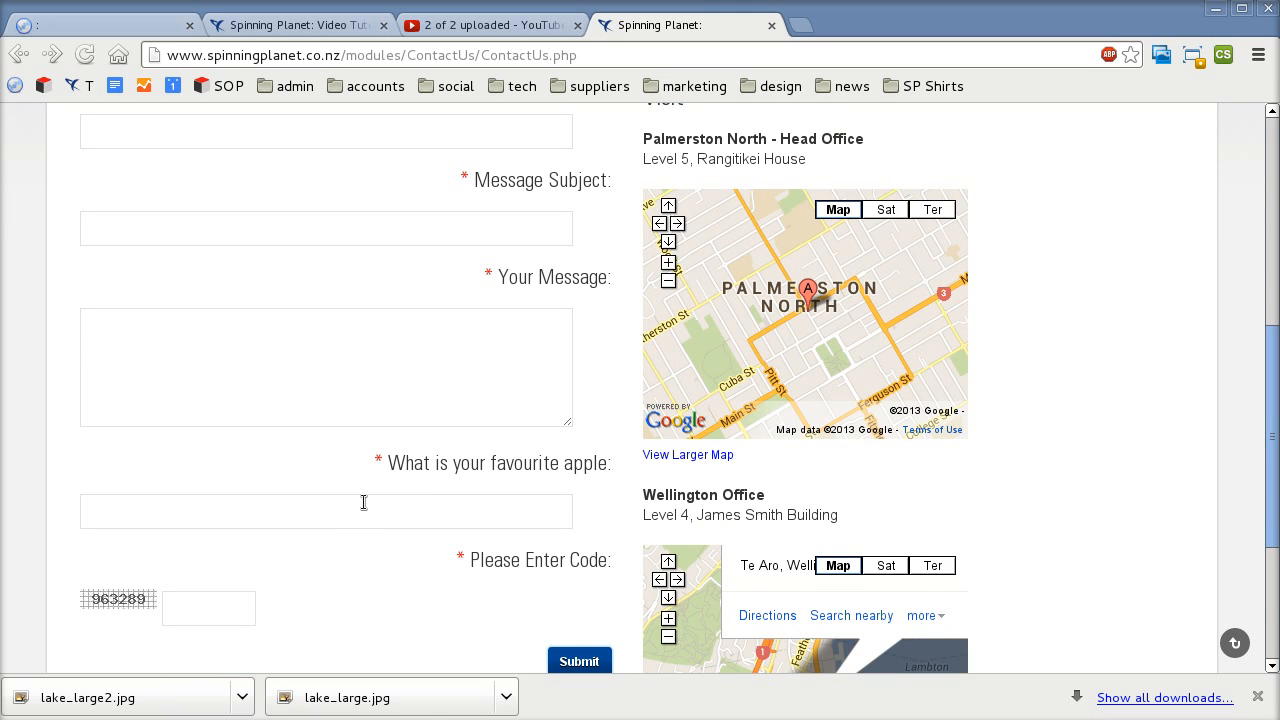
scroll(355, 500, "down", 3)
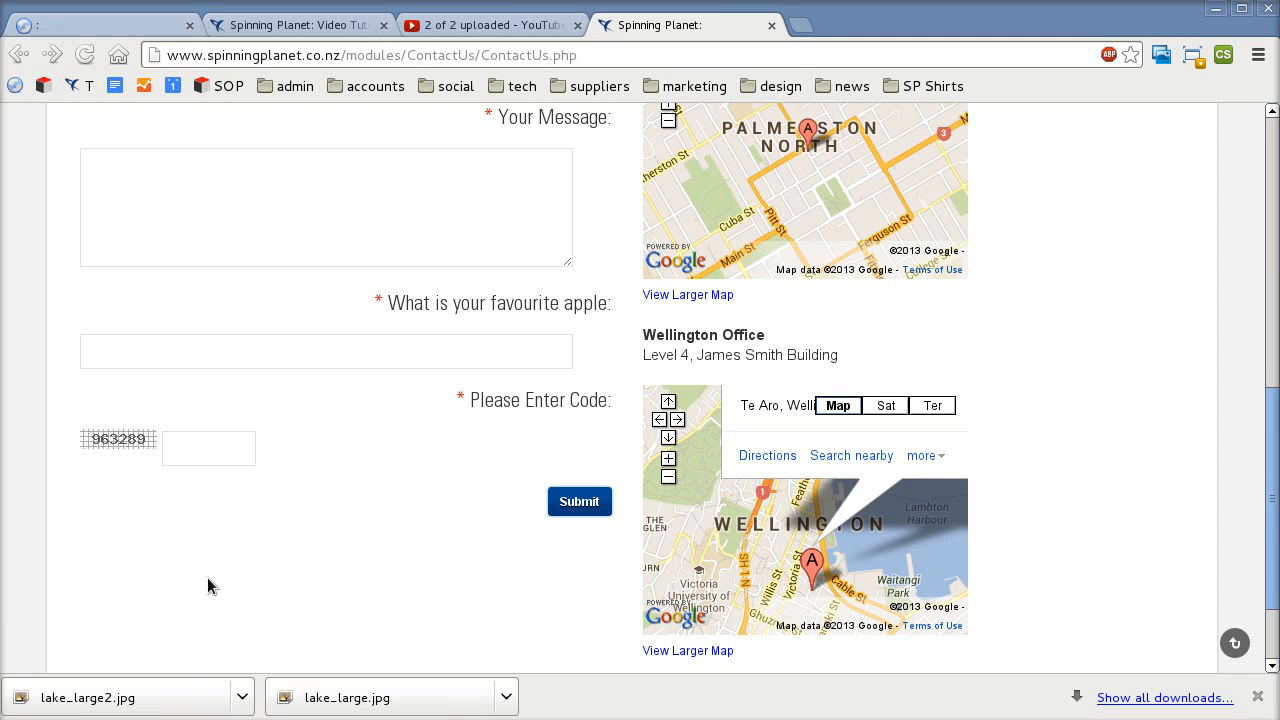
scroll(207, 577, "up", 8)
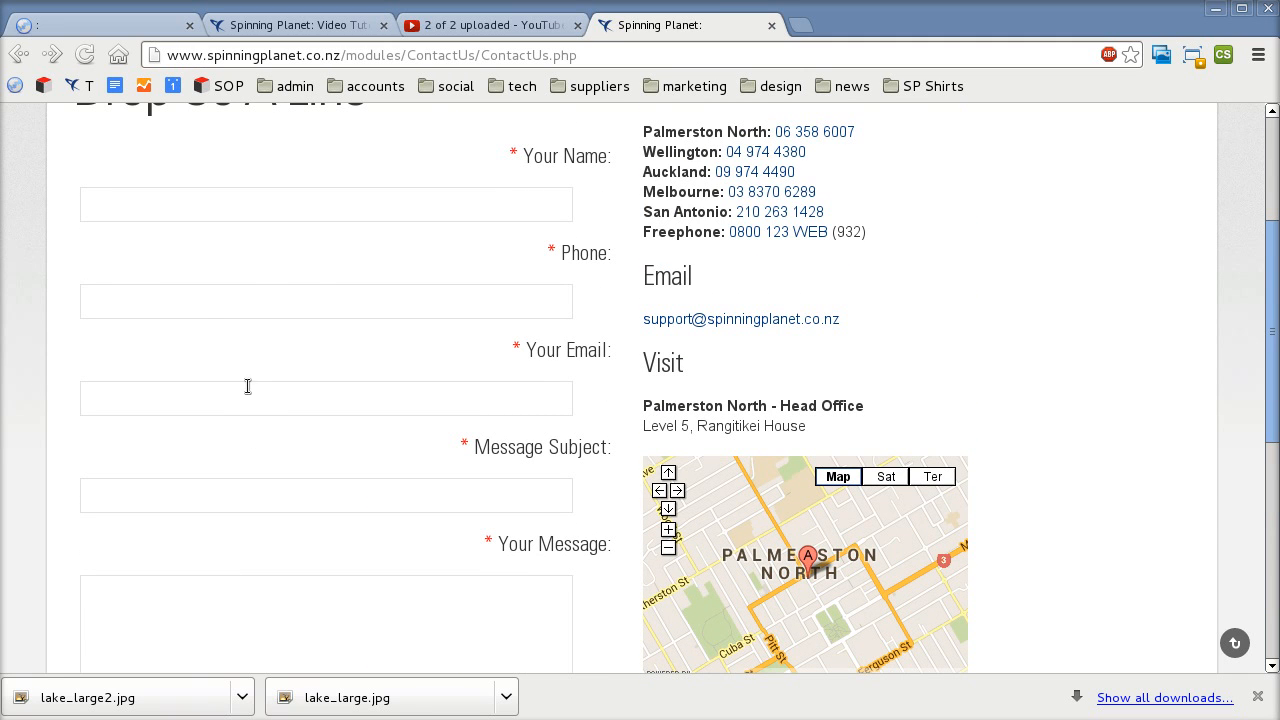
scroll(250, 410, "up", 4)
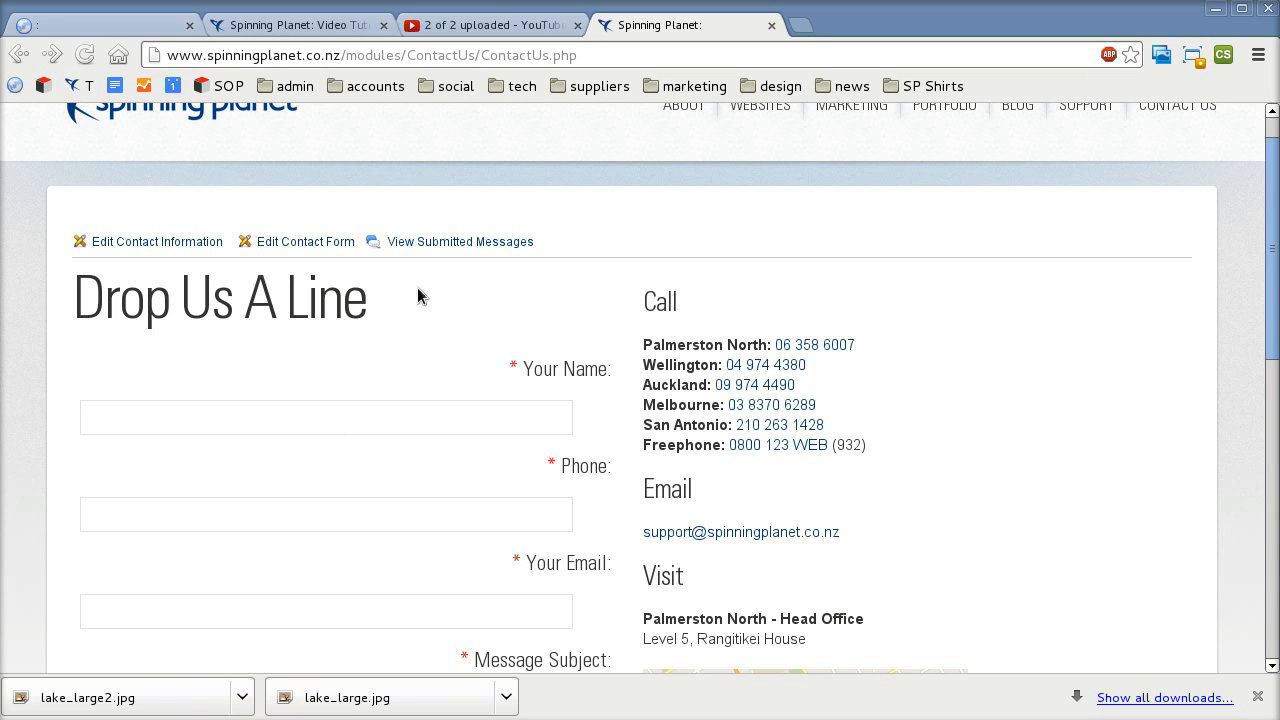
Step: View the submitted messages, expand the one dated 26th Jun 2013 11:44am and look through the rest of the list
left_click(450, 246)
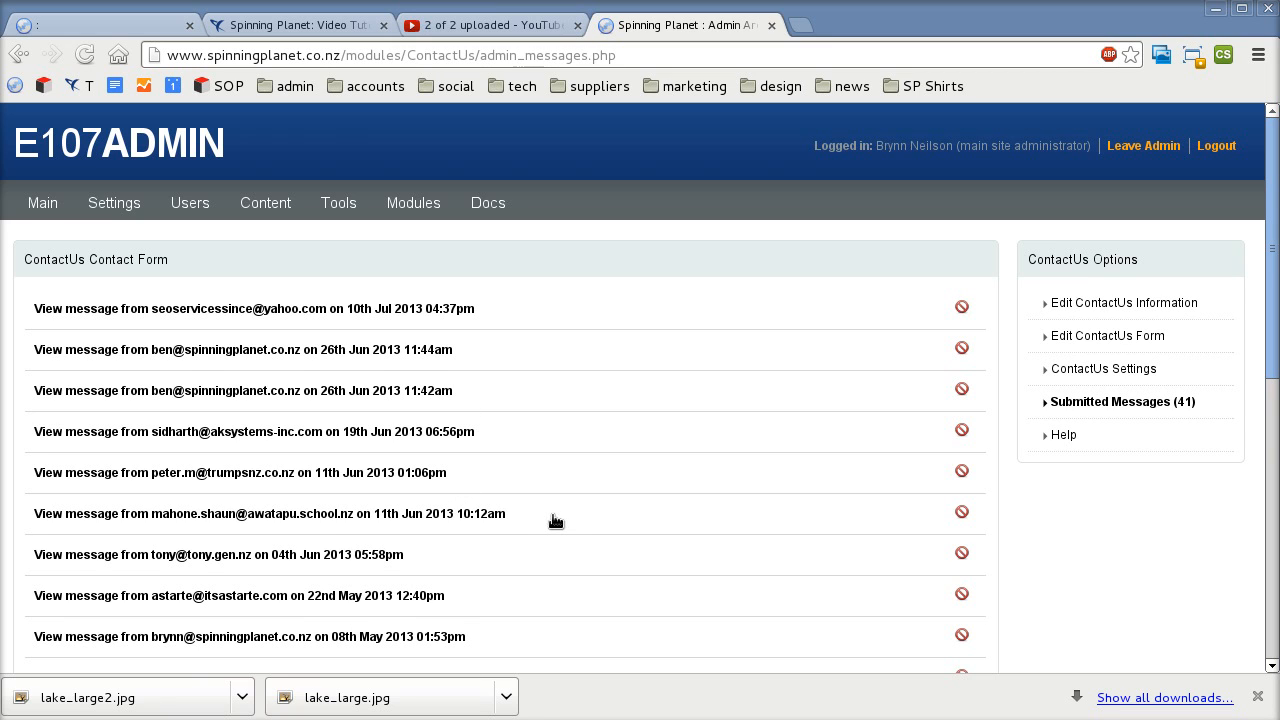
scroll(549, 523, "down", 1)
scroll(549, 523, "up", 1)
left_click(252, 352)
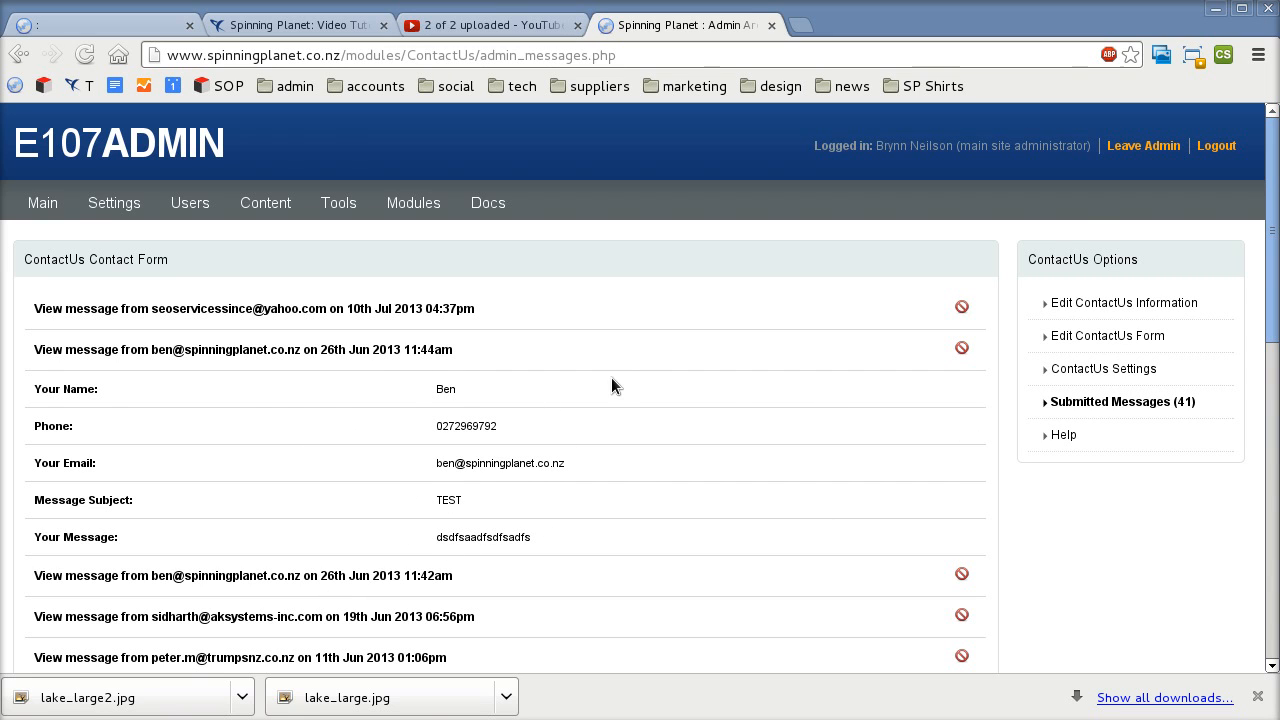
scroll(840, 480, "down", 10)
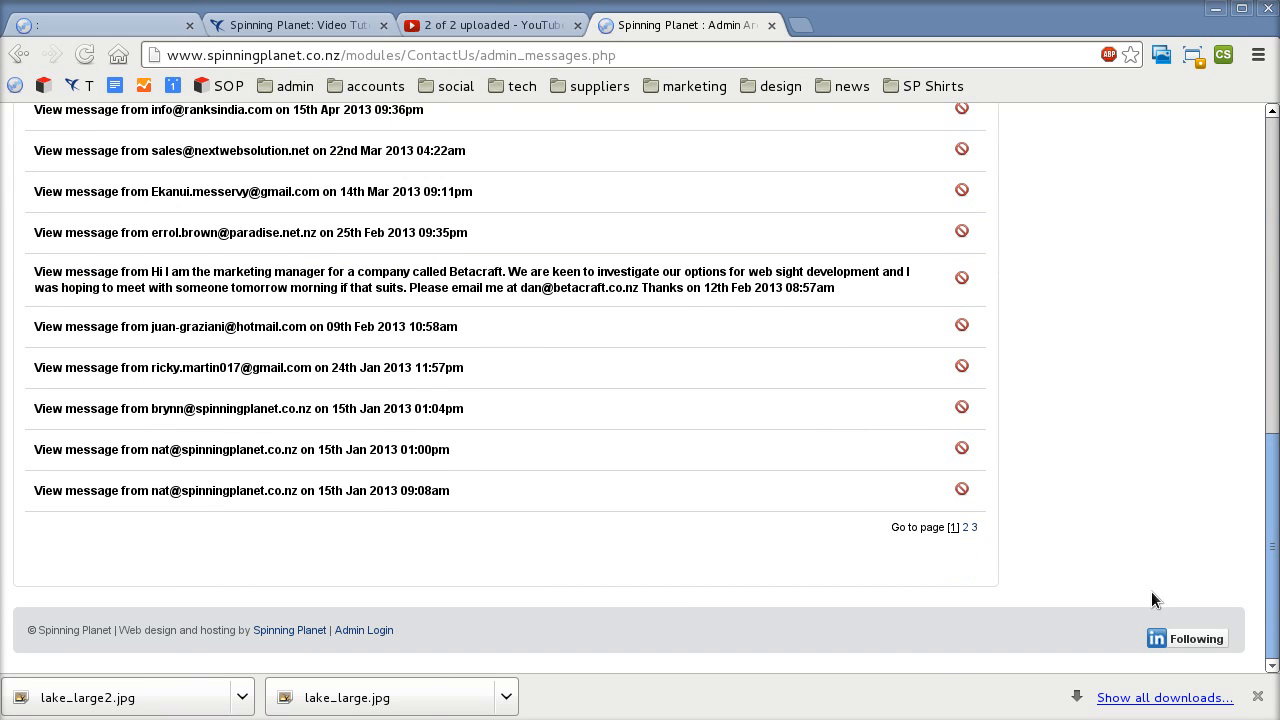
Step: Open the admin areas of the Spinning Planet and demo sites and compare the modules available in each
left_click(368, 636)
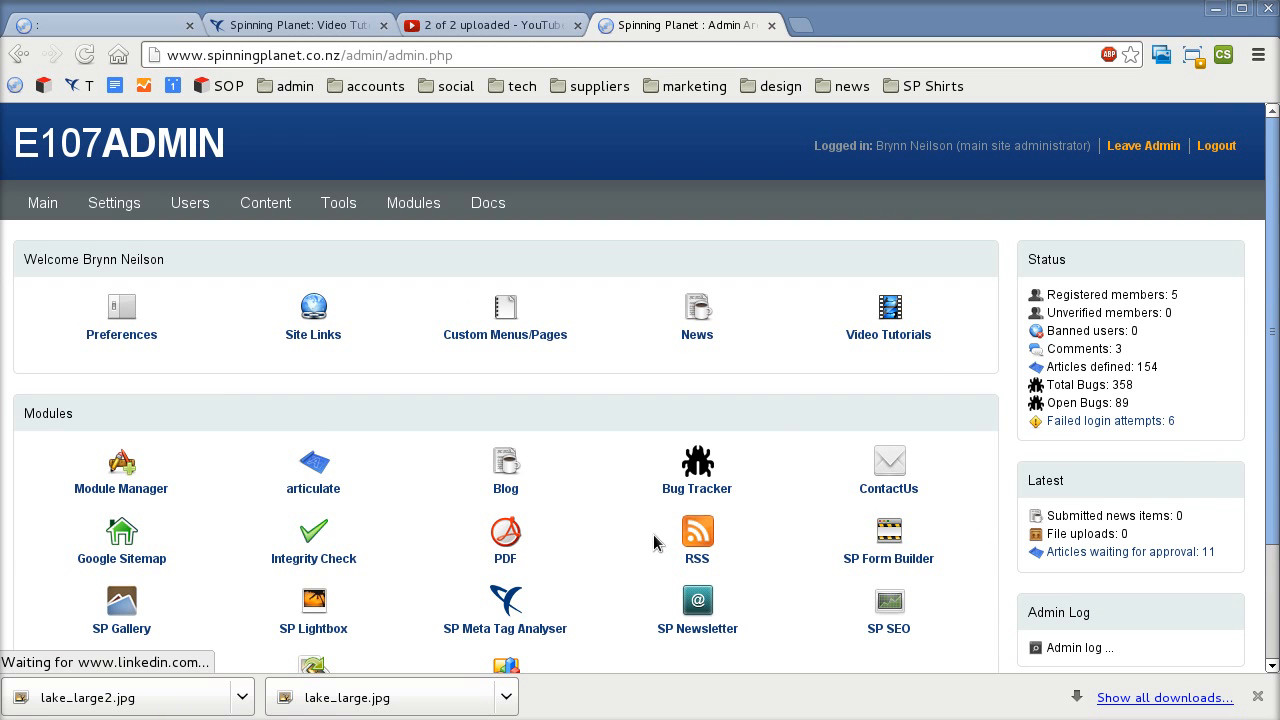
left_click(112, 31)
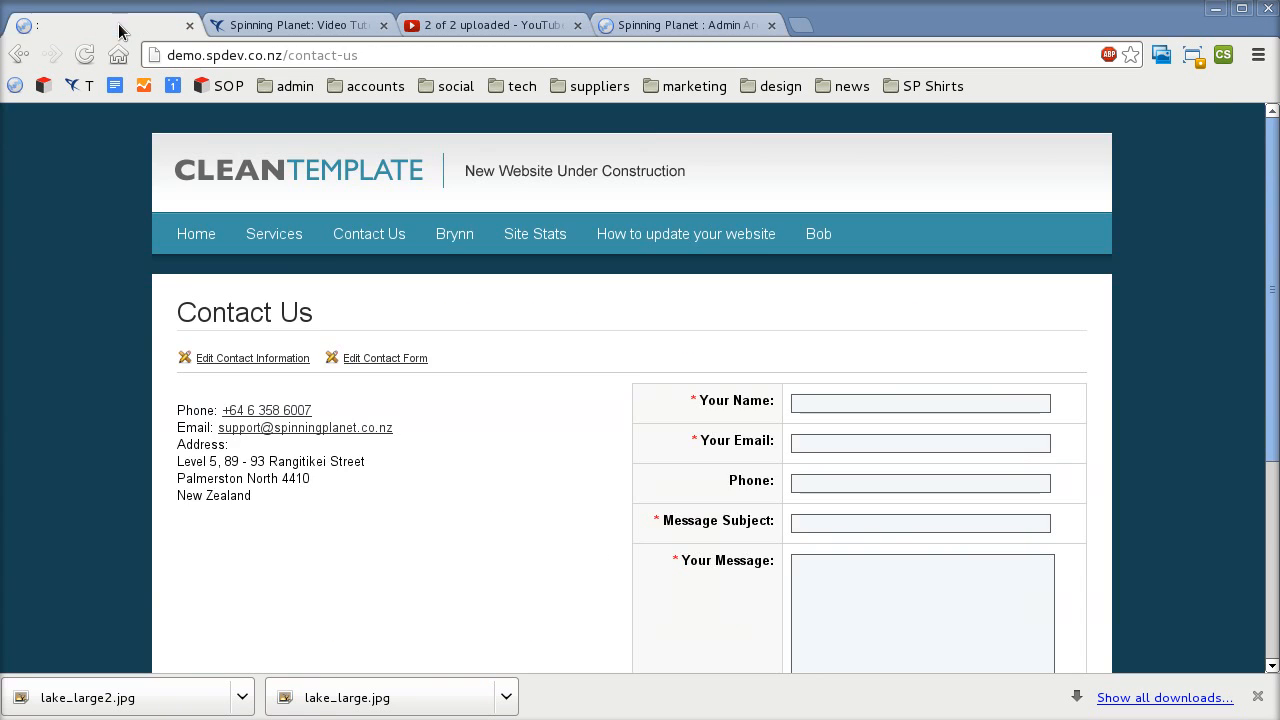
scroll(537, 376, "down", 3)
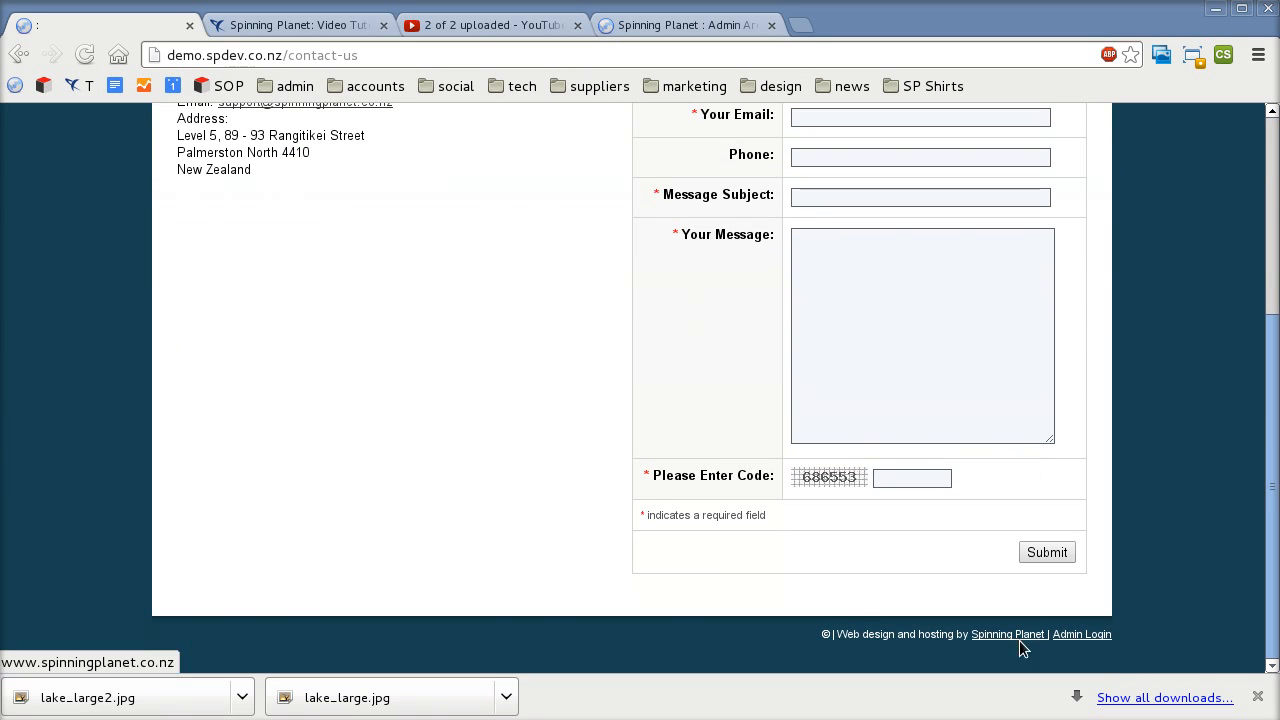
left_click(1082, 636)
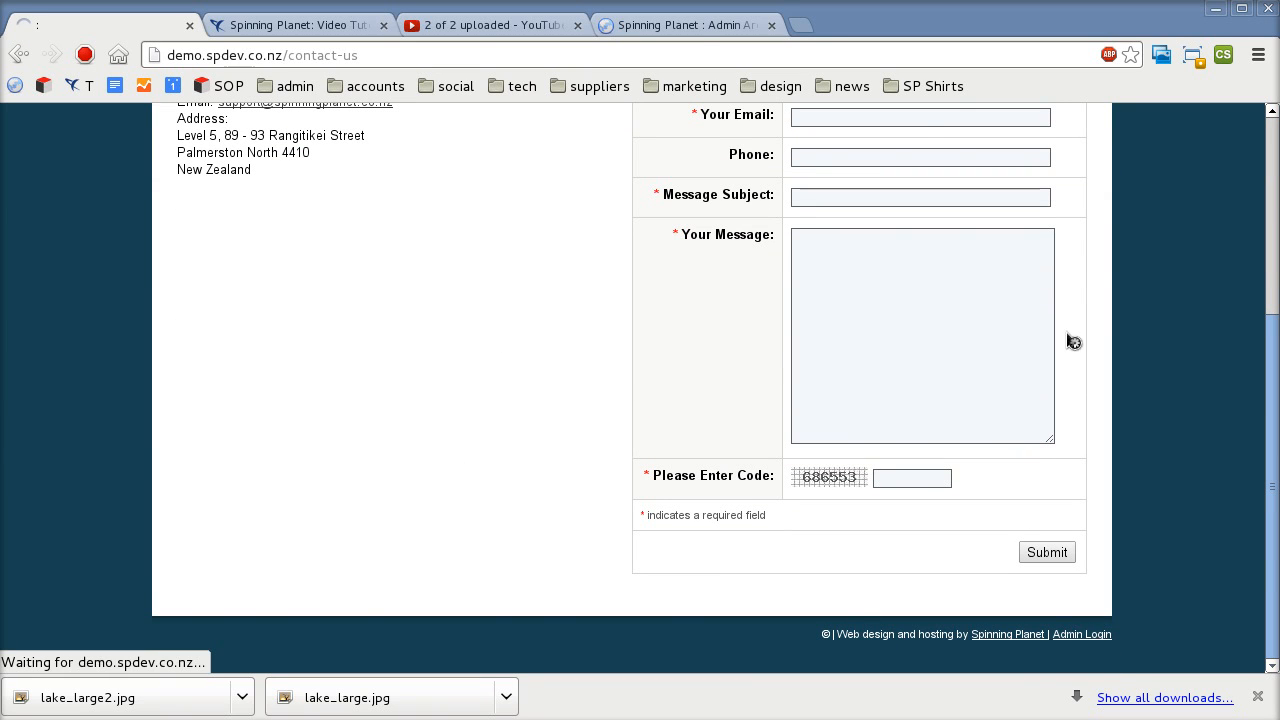
left_click(692, 29)
scroll(880, 355, "down", 3)
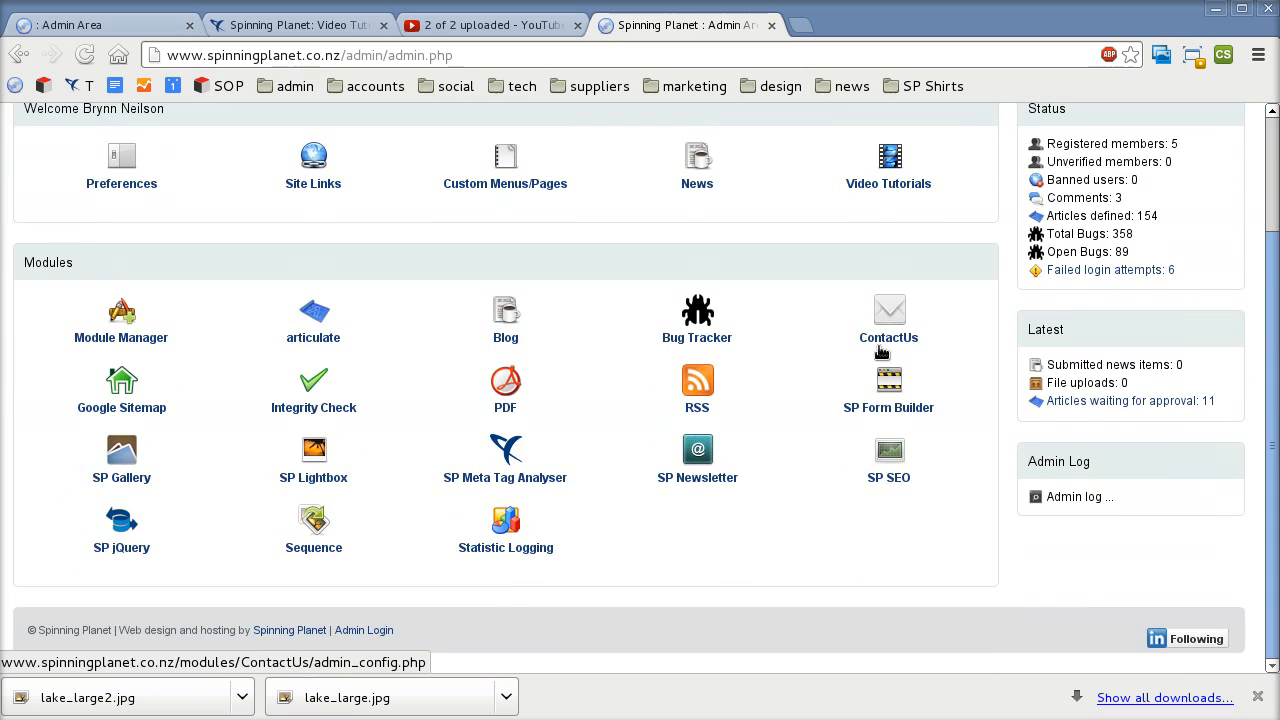
scroll(750, 470, "up", 3)
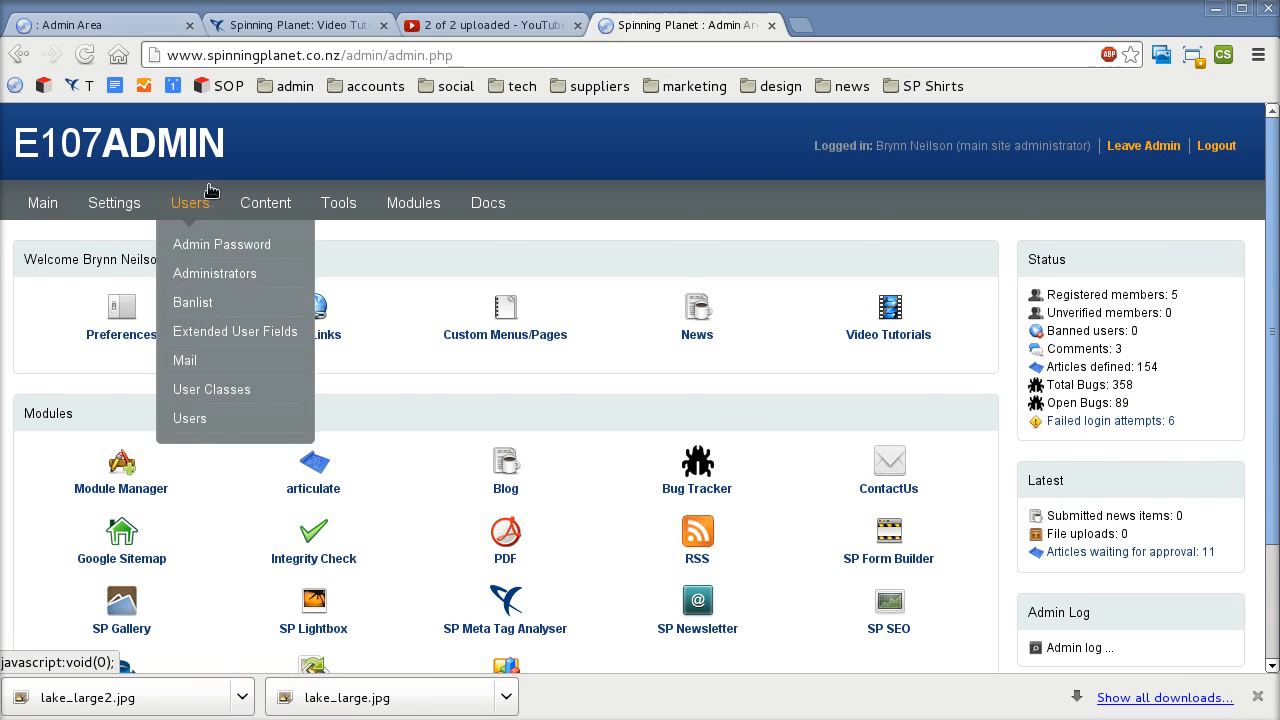
left_click(85, 25)
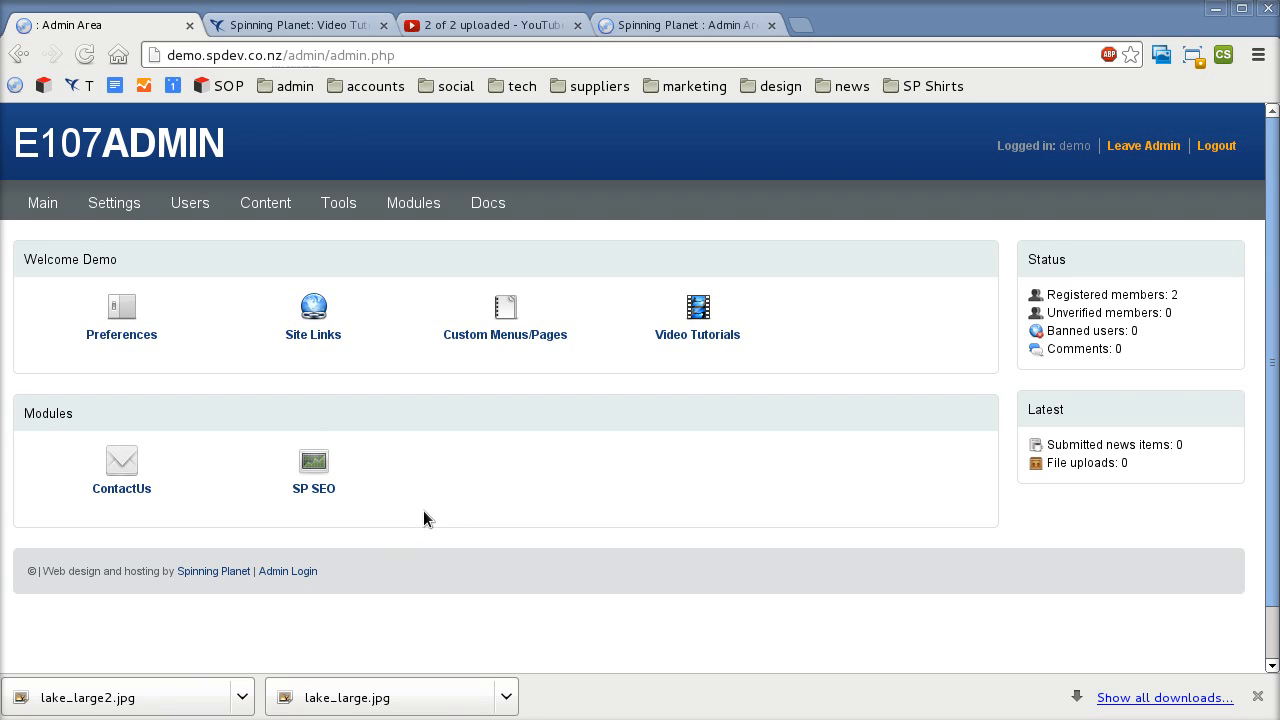
Step: Check the addresses of the demo site's public Home and Services pages, and return to its admin area
left_click(1127, 148)
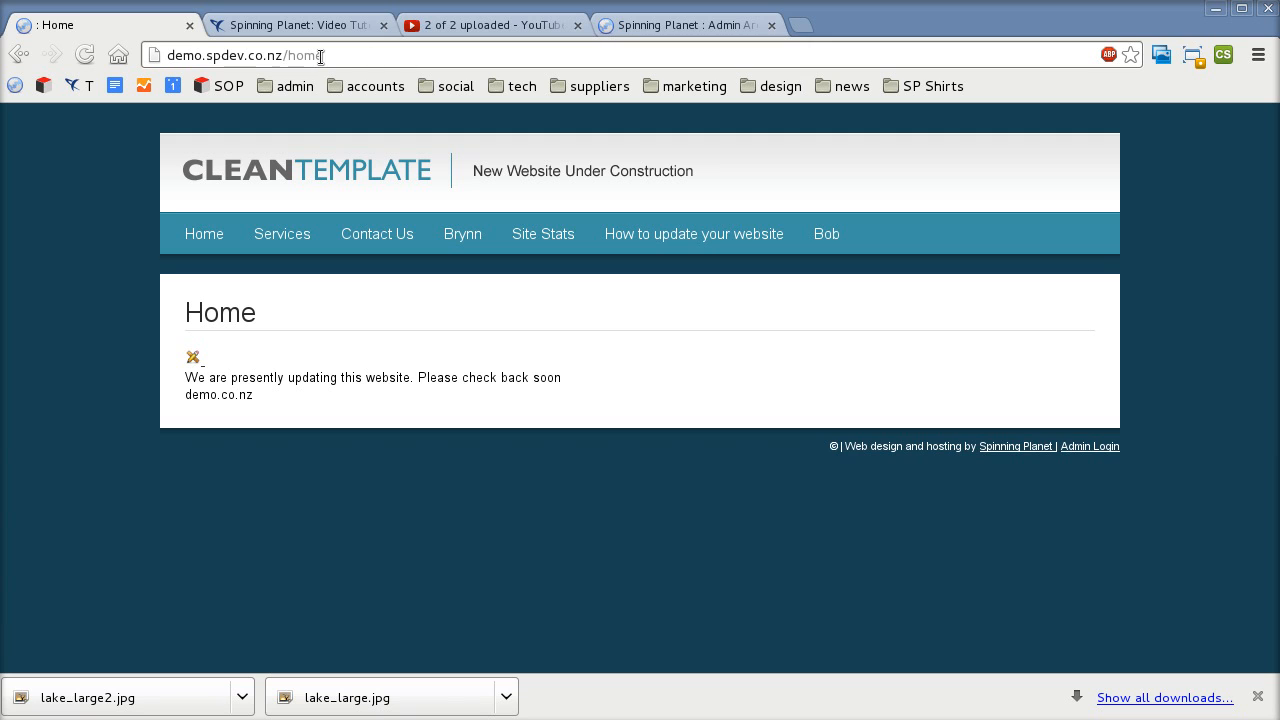
left_click(295, 241)
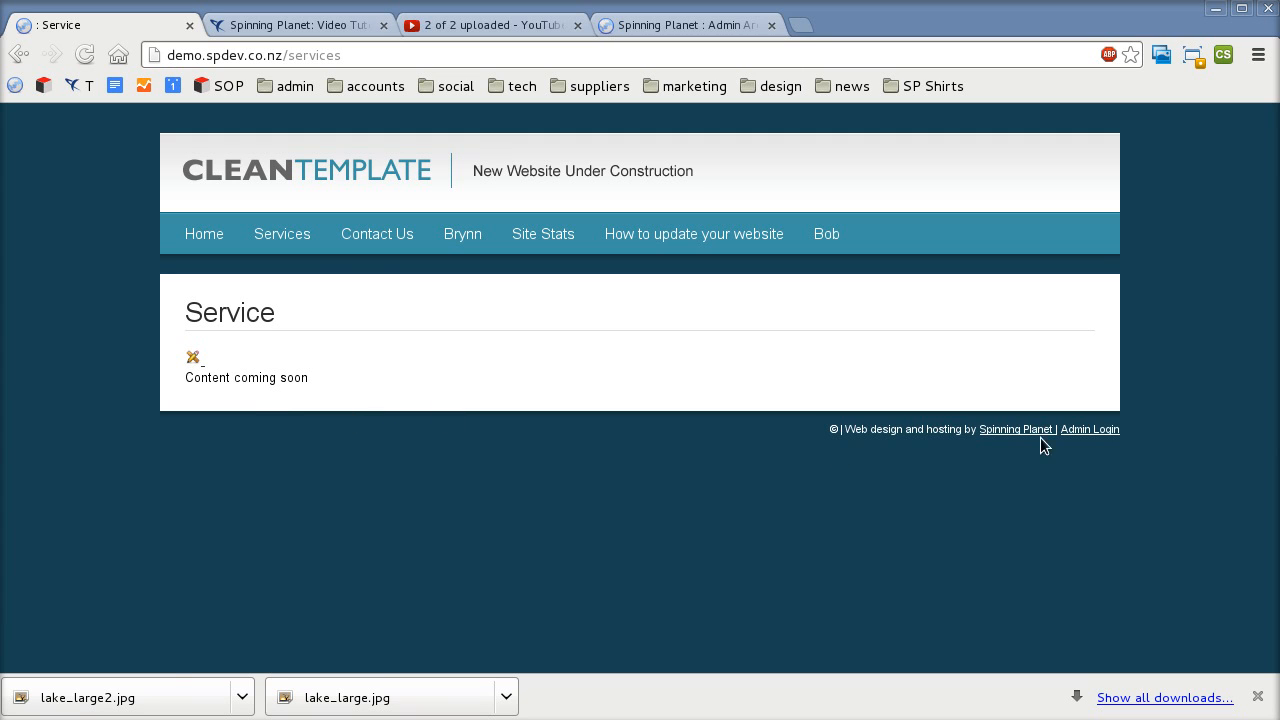
left_click(1068, 432)
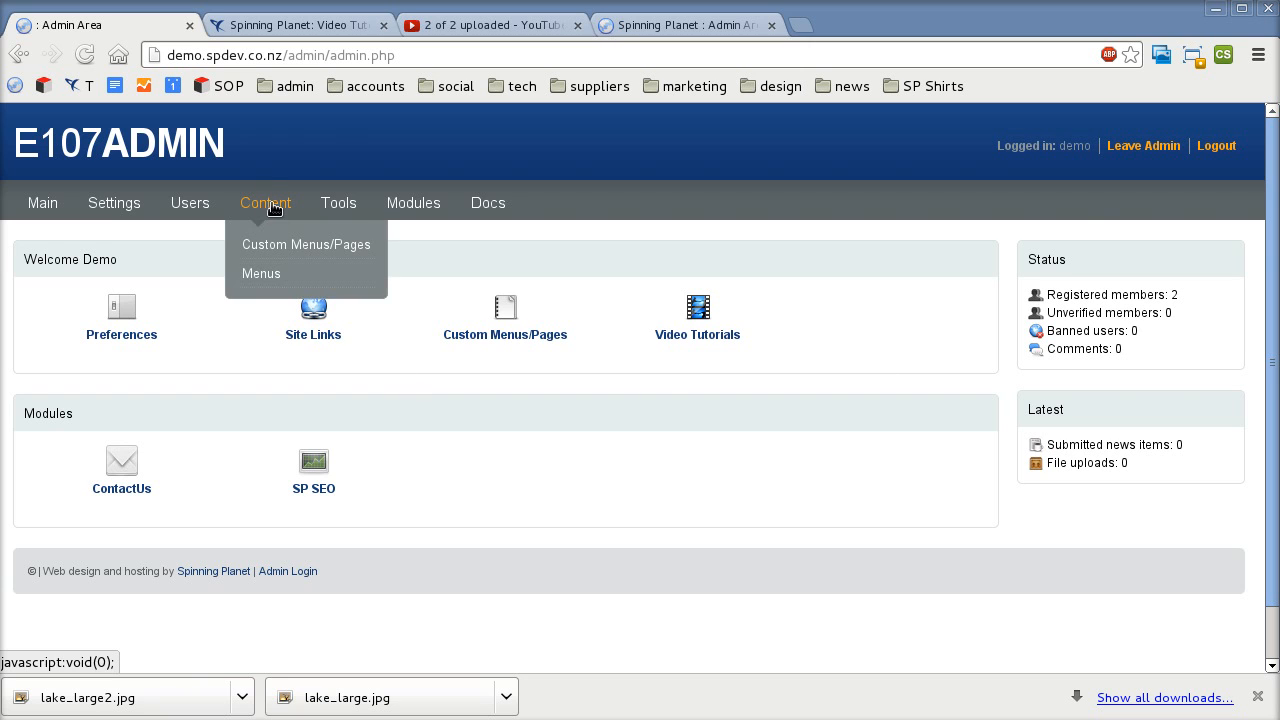
Step: Start a new custom page titled "Widgets" with the body text "Bla bla bla"
left_click(510, 309)
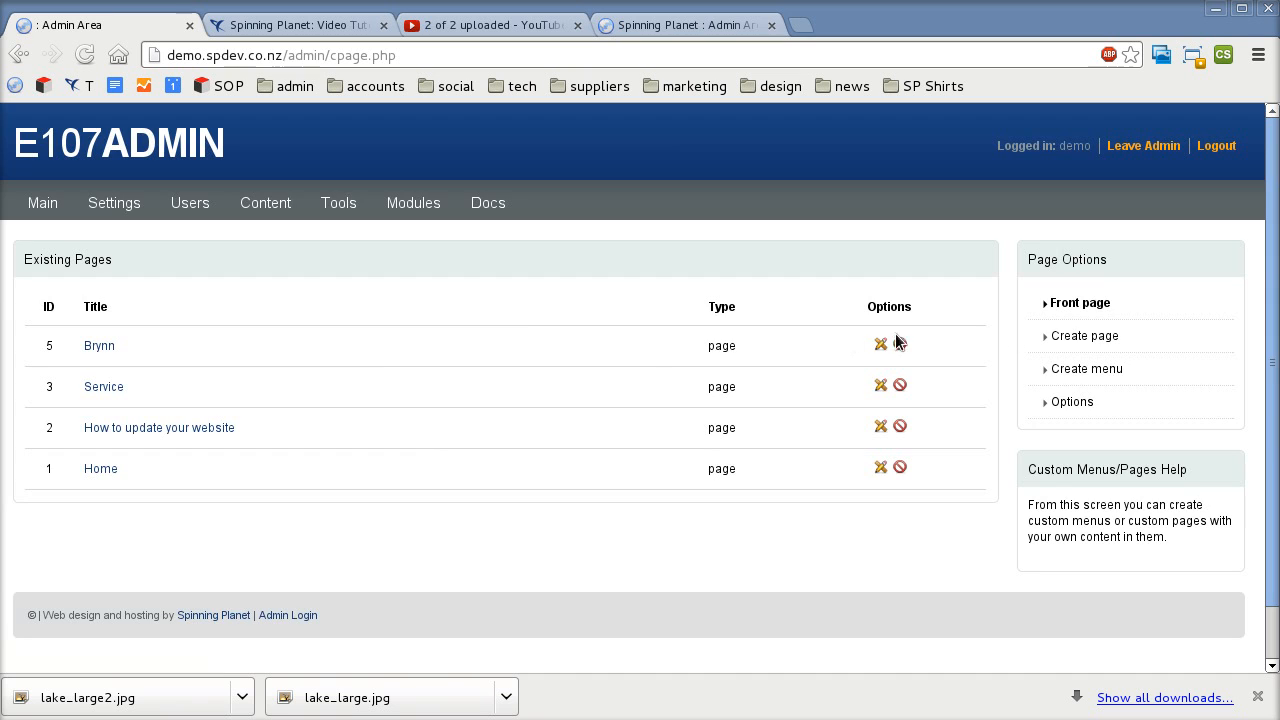
left_click(1080, 338)
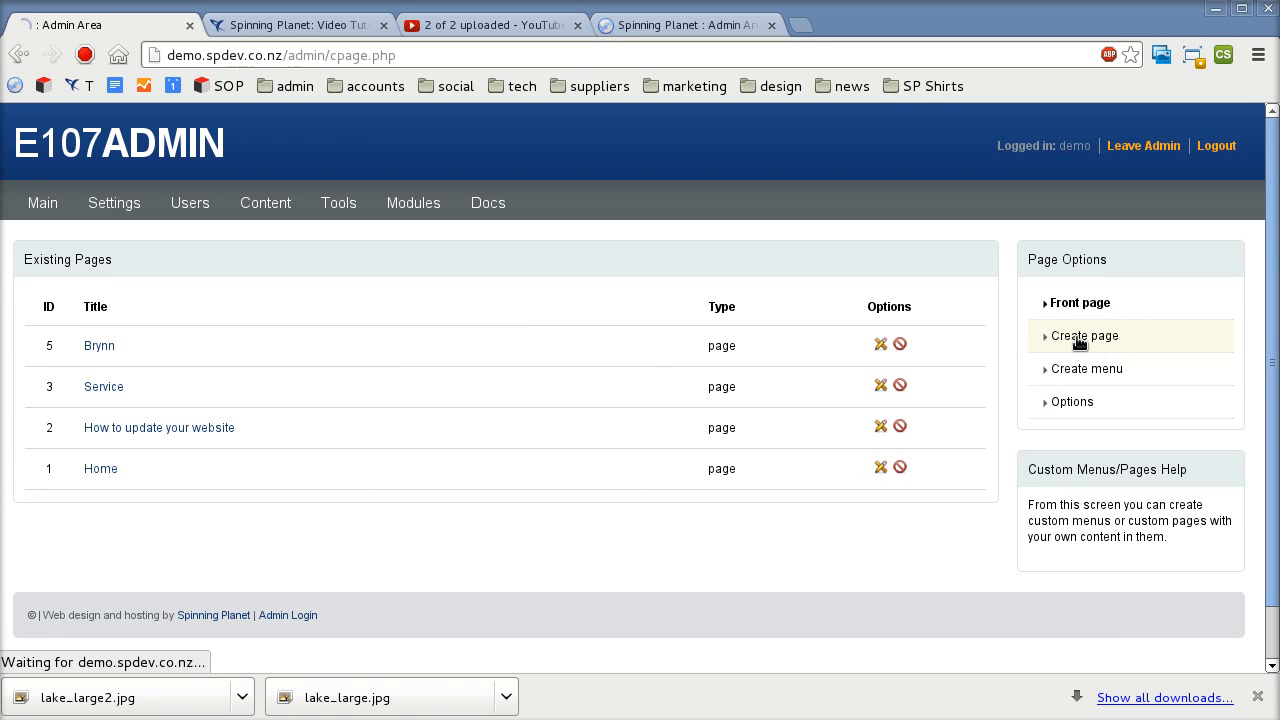
left_click(336, 312)
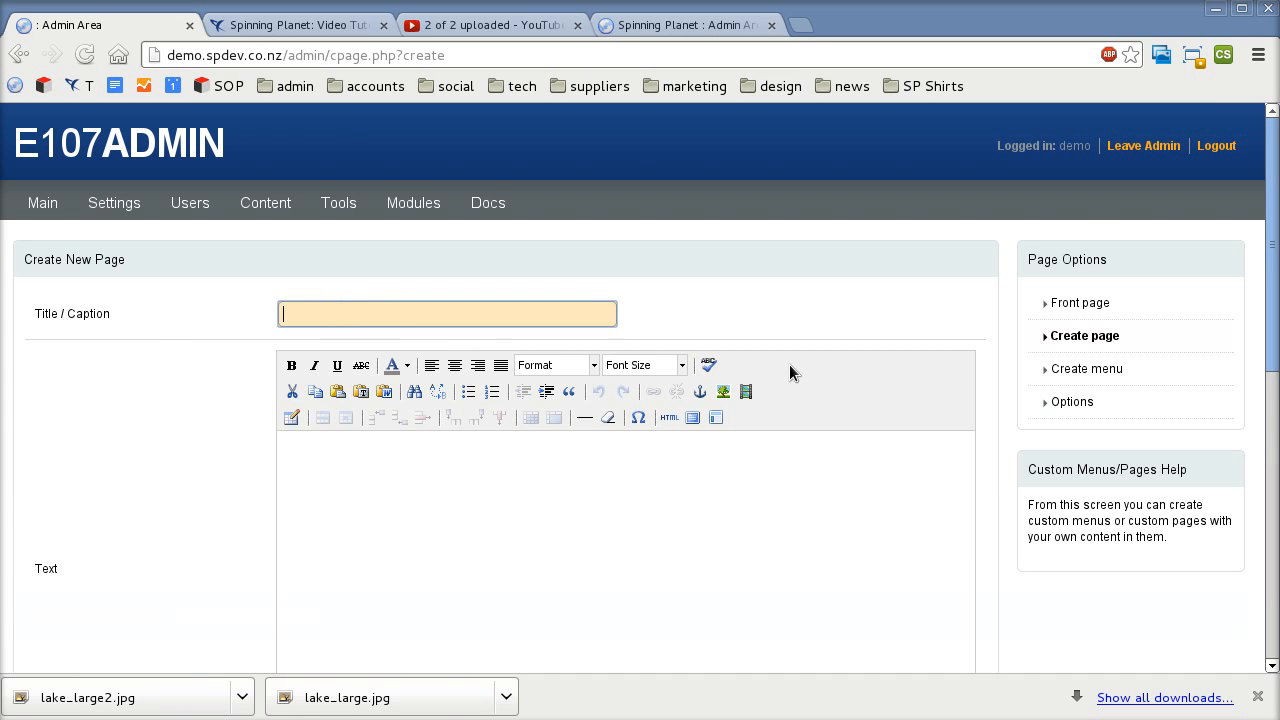
type("Widgets")
left_click(651, 511)
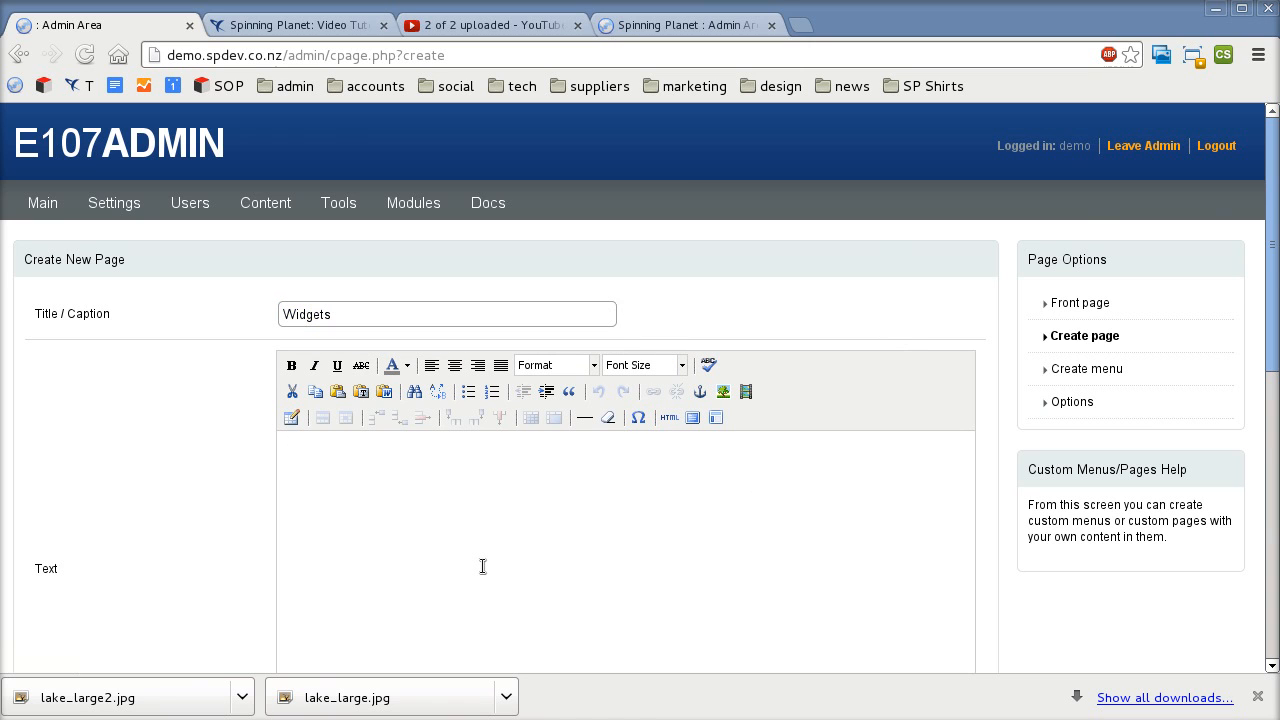
type("Bla bla bla")
Step: Add a main menu link named "Widgets" for the new page and create the page
scroll(162, 570, "down", 5)
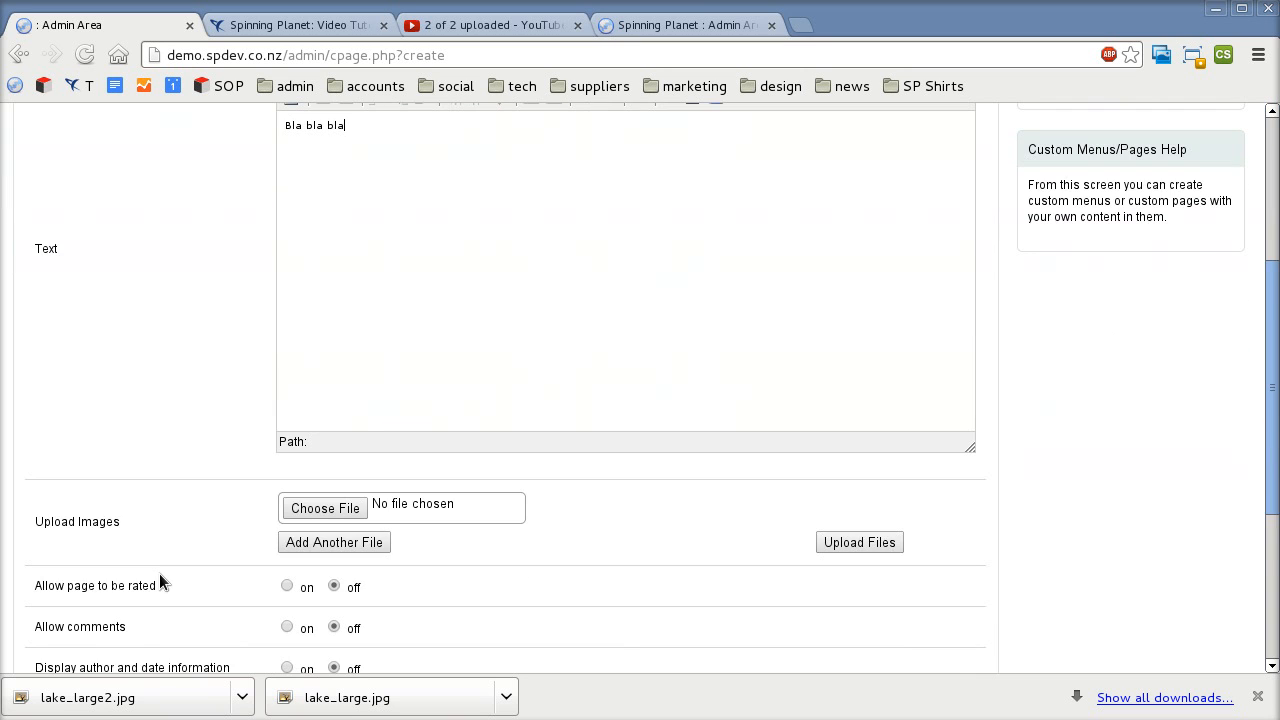
scroll(159, 580, "down", 3)
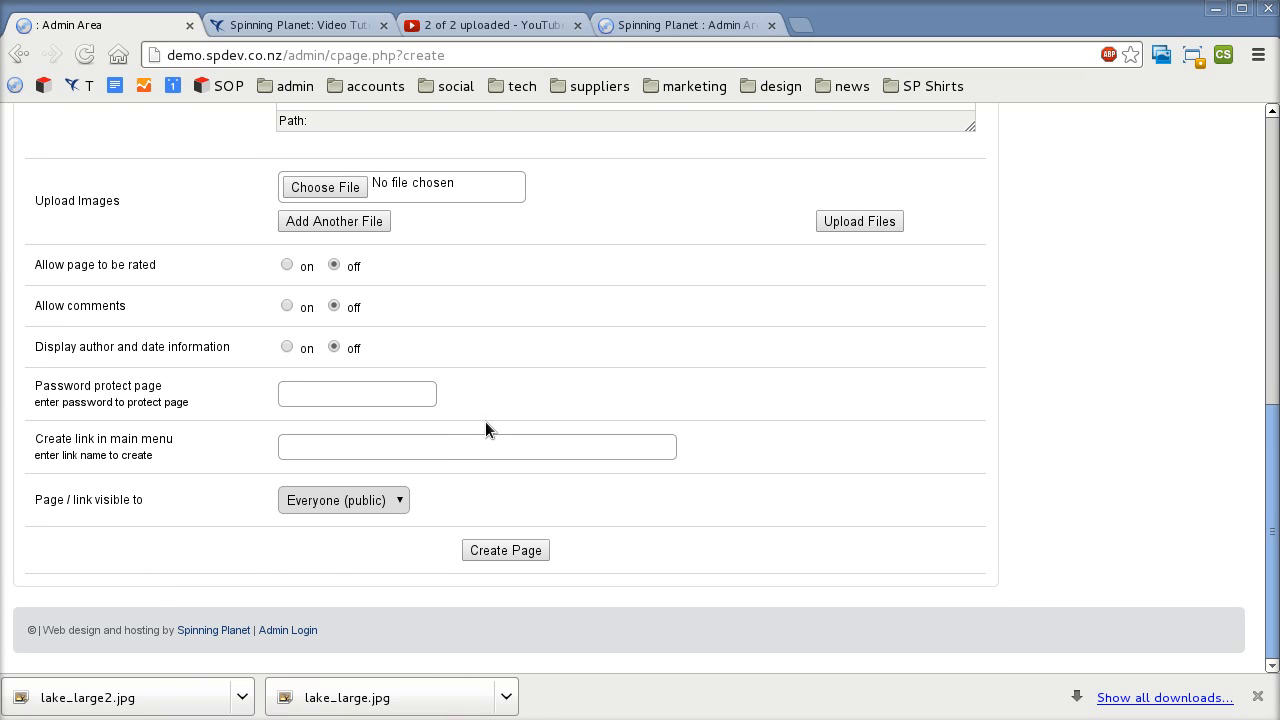
left_click(443, 449)
type("Widget")
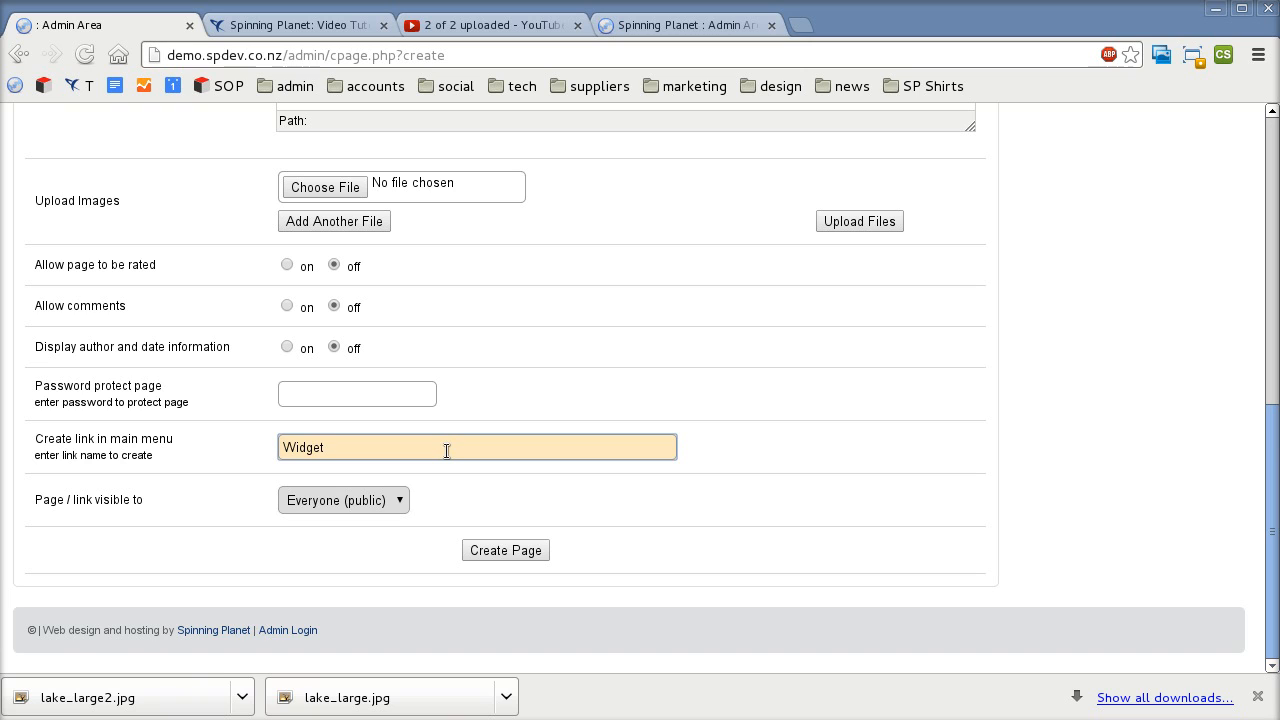
type("s")
left_click(509, 548)
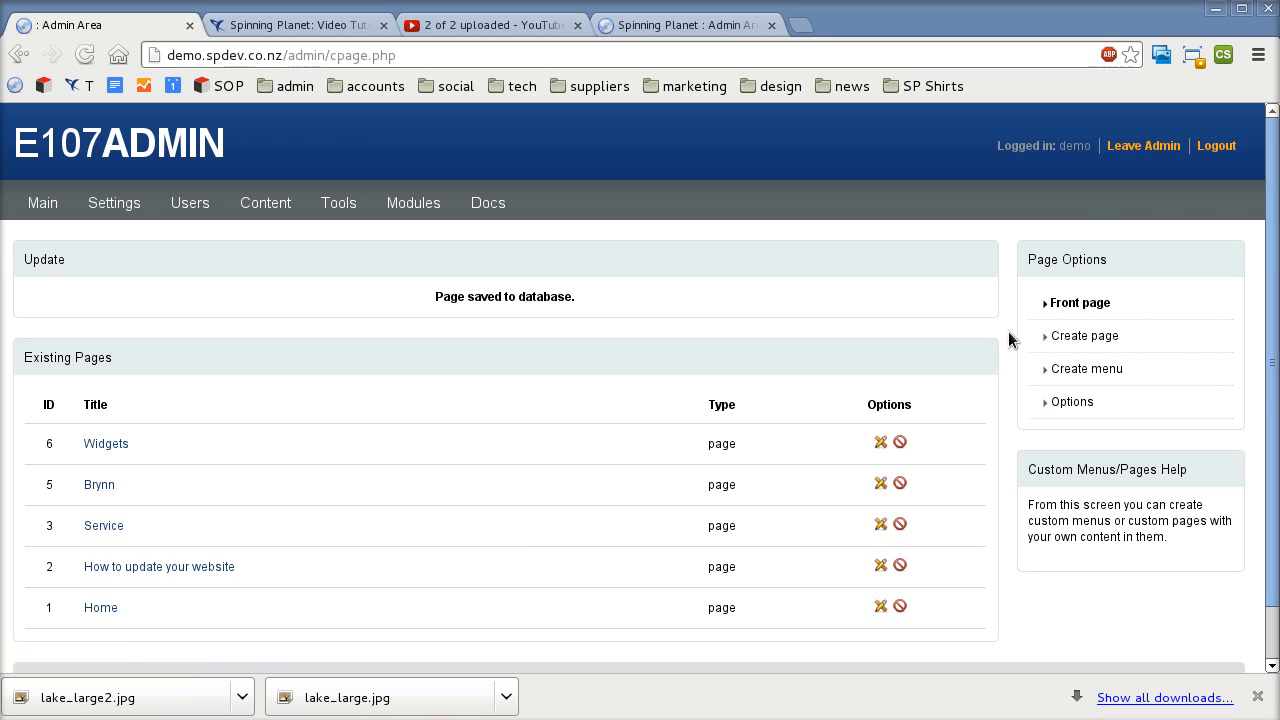
Step: Open the new Widgets page on the public site and select the page.php?6 part of its address
left_click(1143, 146)
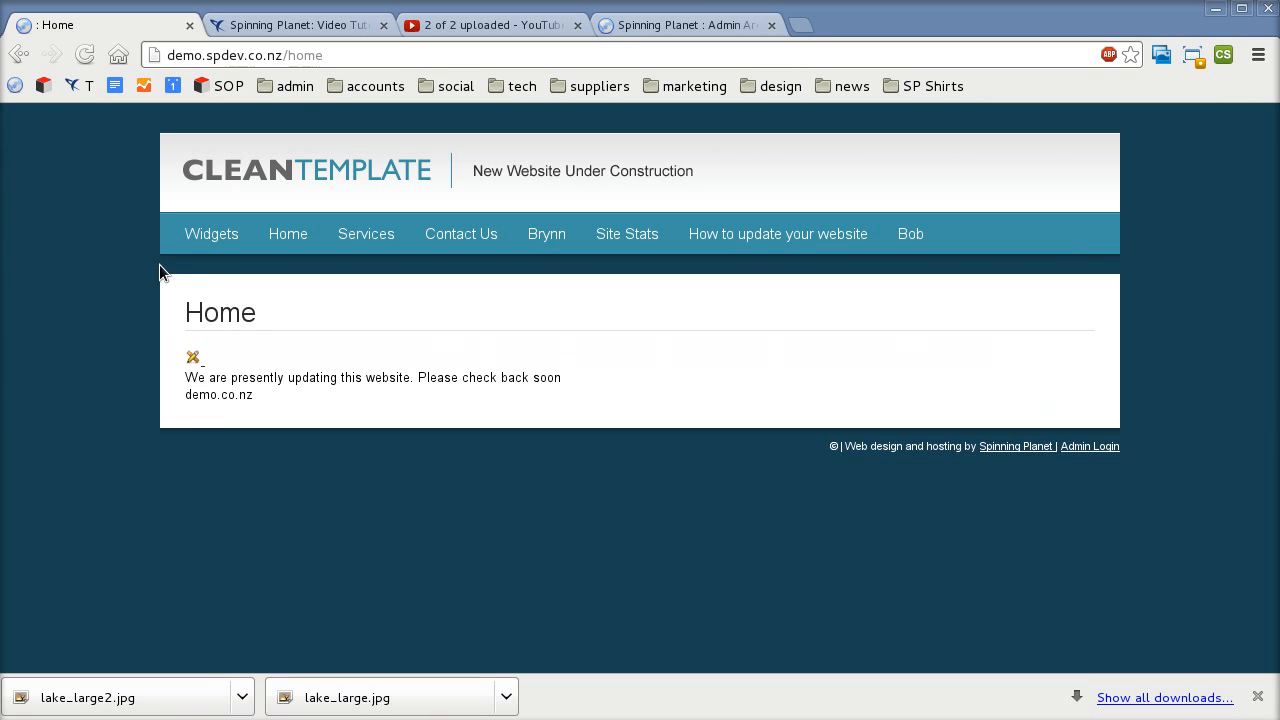
left_click(209, 240)
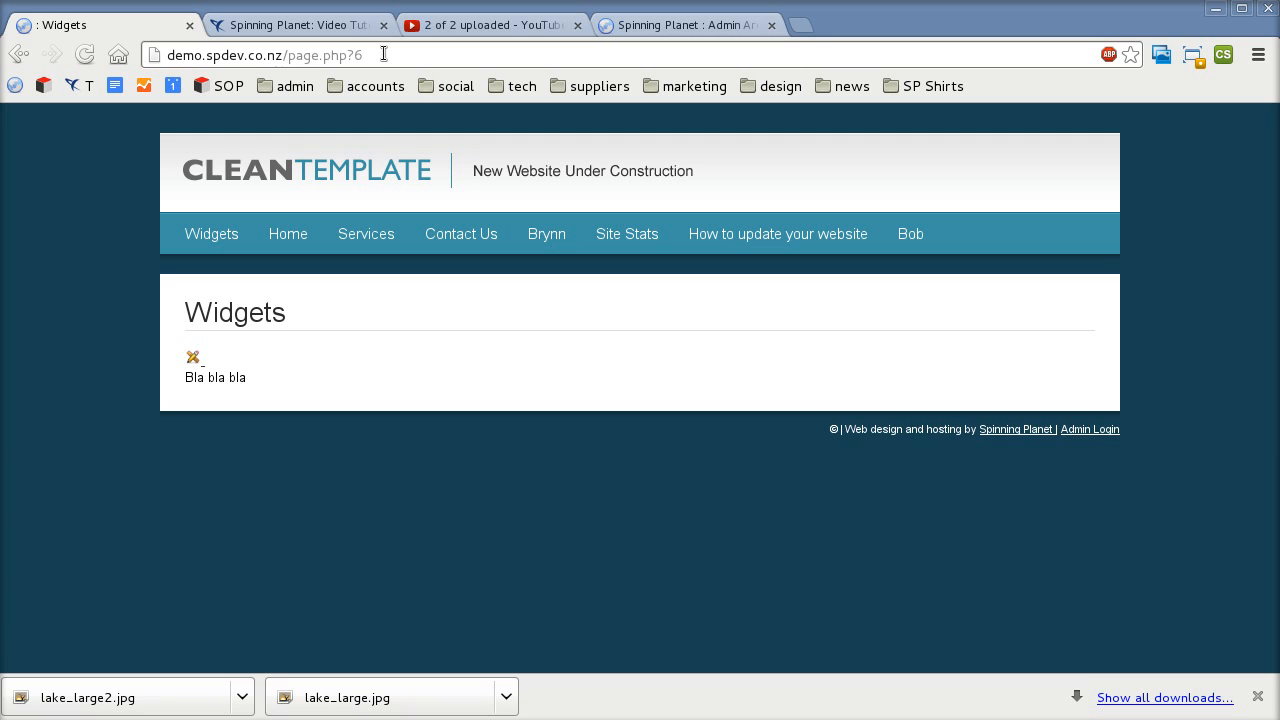
left_click_drag(383, 58, 288, 57)
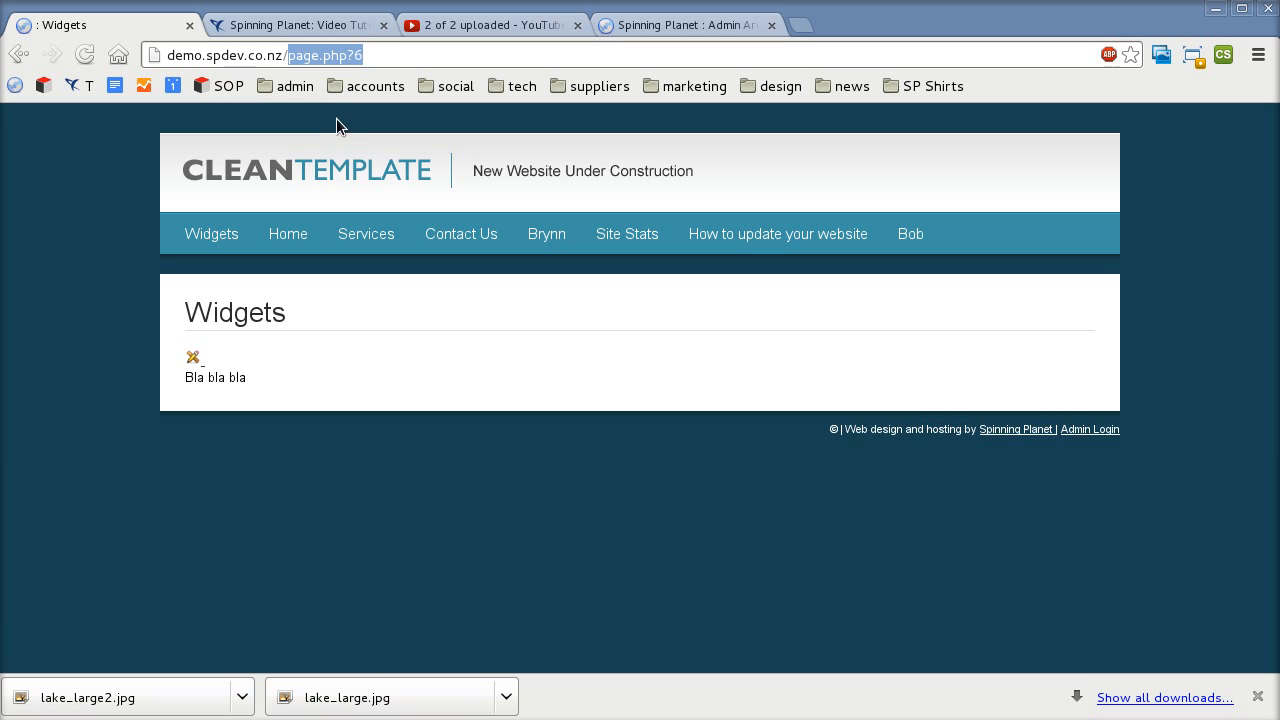
Step: In the demo site's SP SEO module, fill in a new entry with friendly URL "widgets" and original URL "page.php?6"
left_click(1088, 430)
left_click(316, 474)
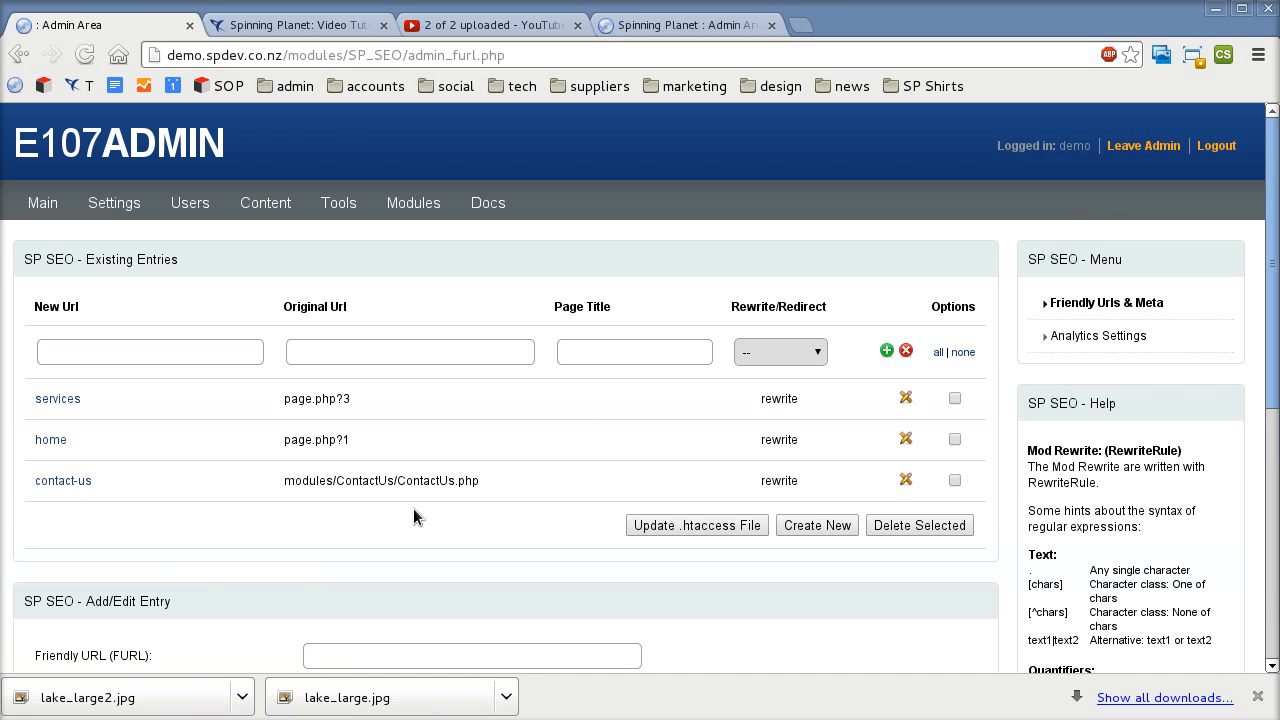
scroll(374, 491, "down", 4)
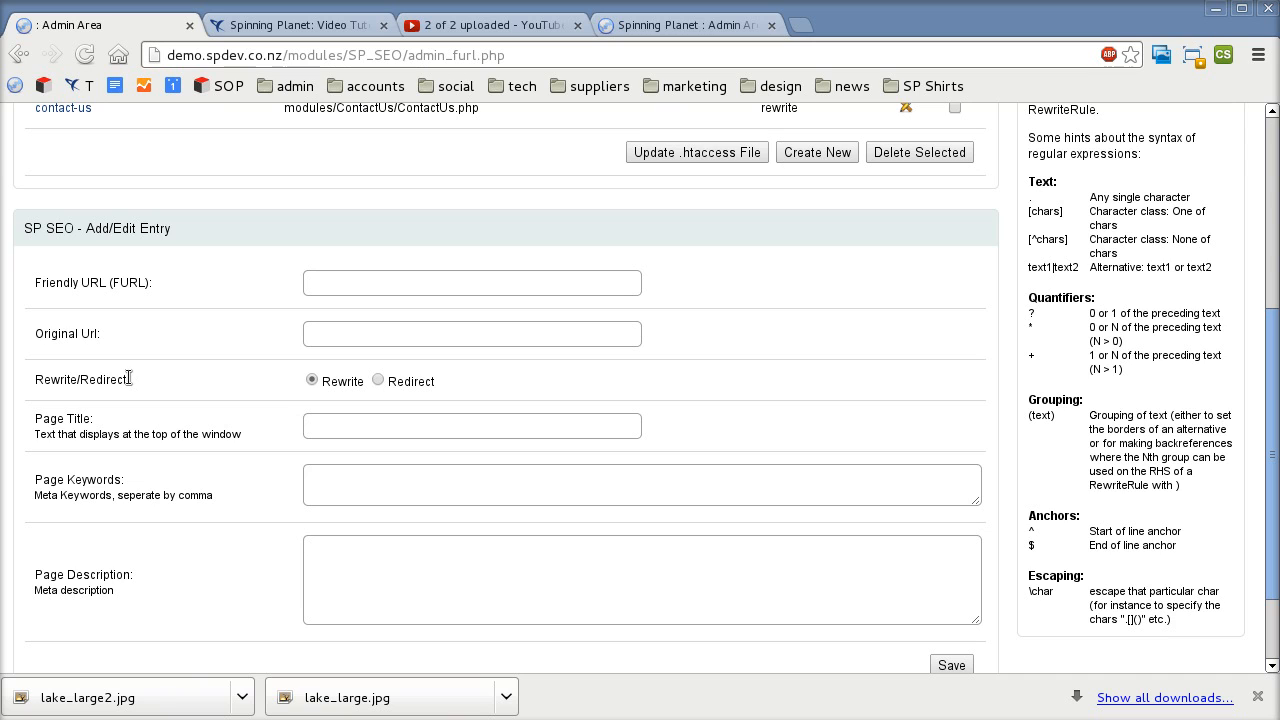
left_click(376, 283)
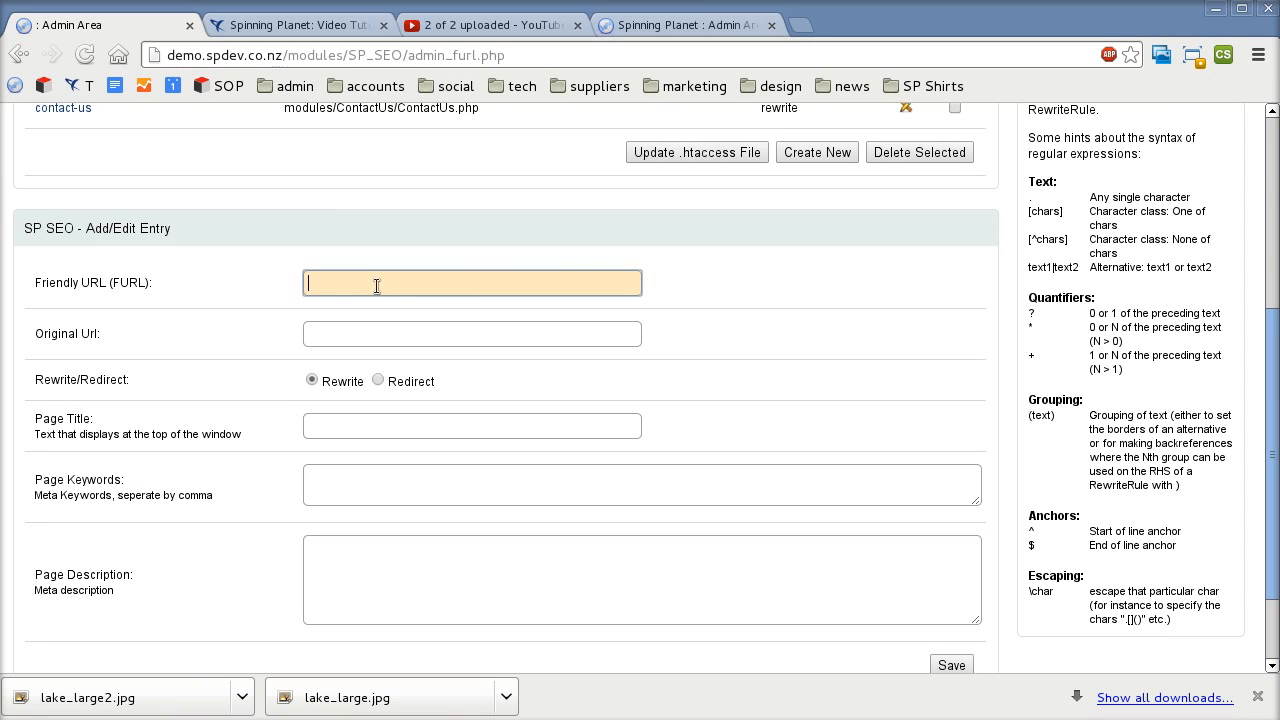
type("widgets")
left_click(430, 338)
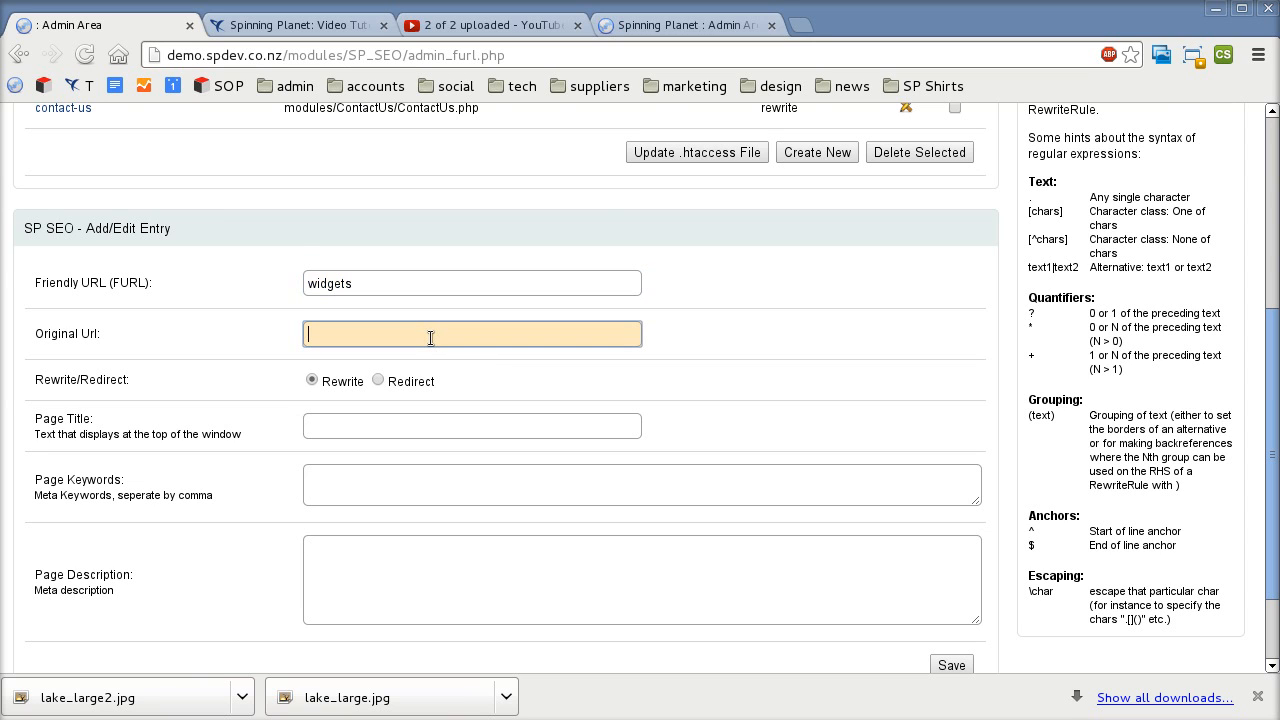
type("page.php?6")
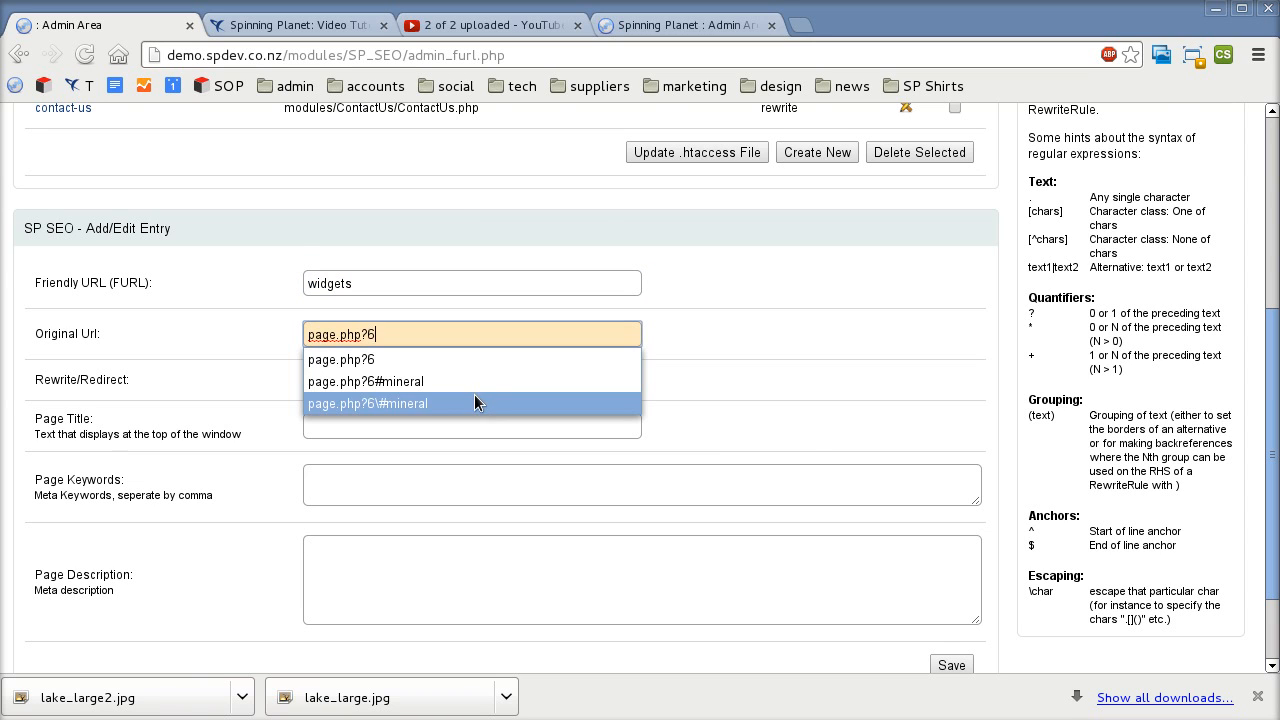
left_click(785, 333)
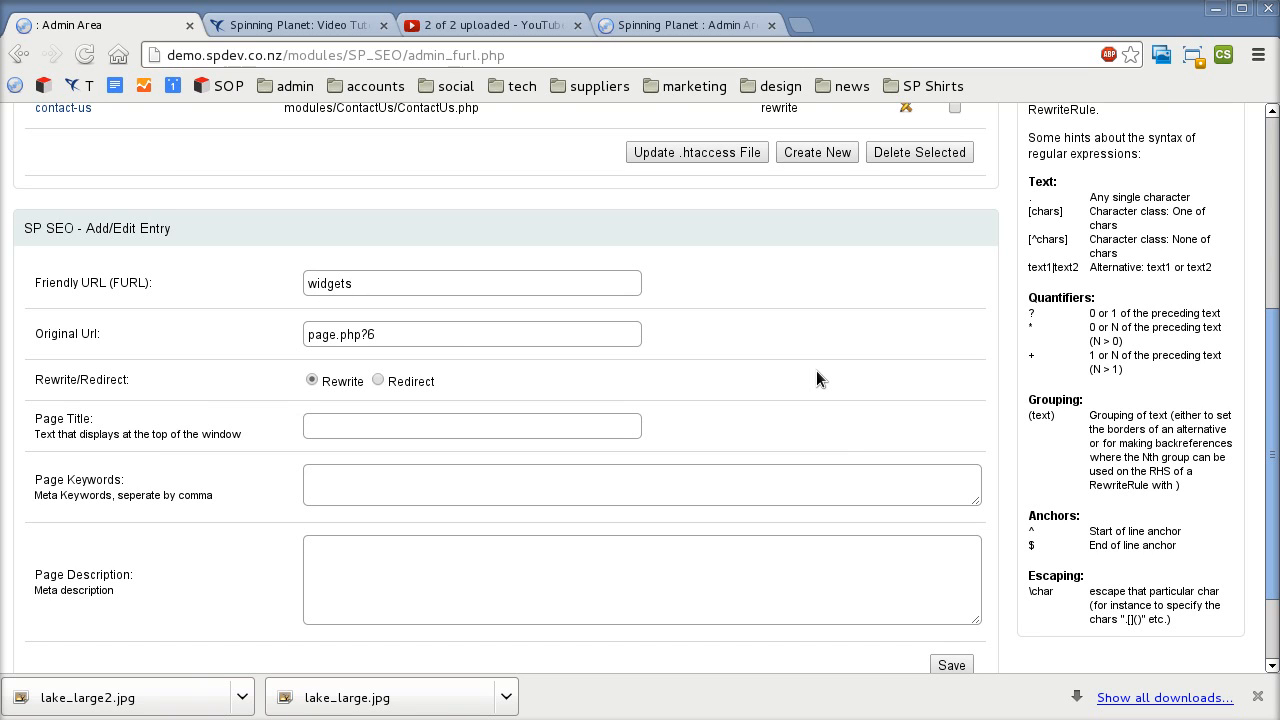
Step: Set the new SEO entry's page title to "Widgets"
scroll(816, 378, "down", 2)
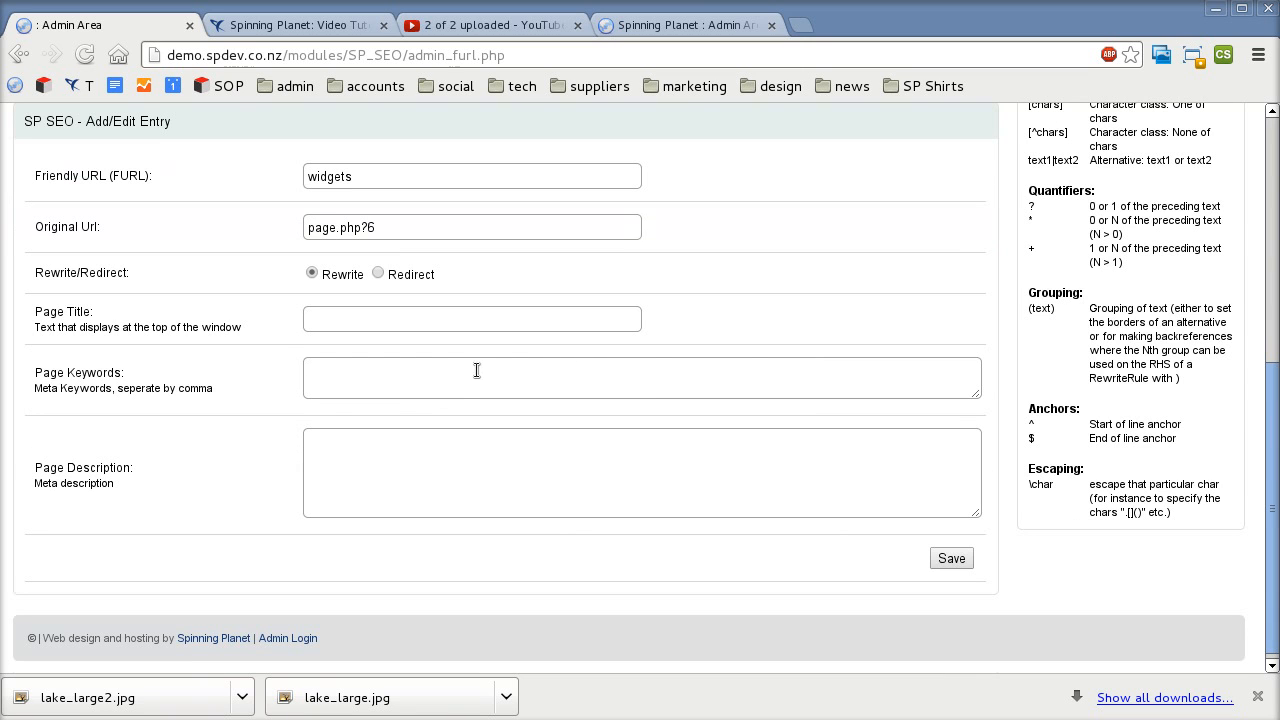
left_click(412, 322)
type("W")
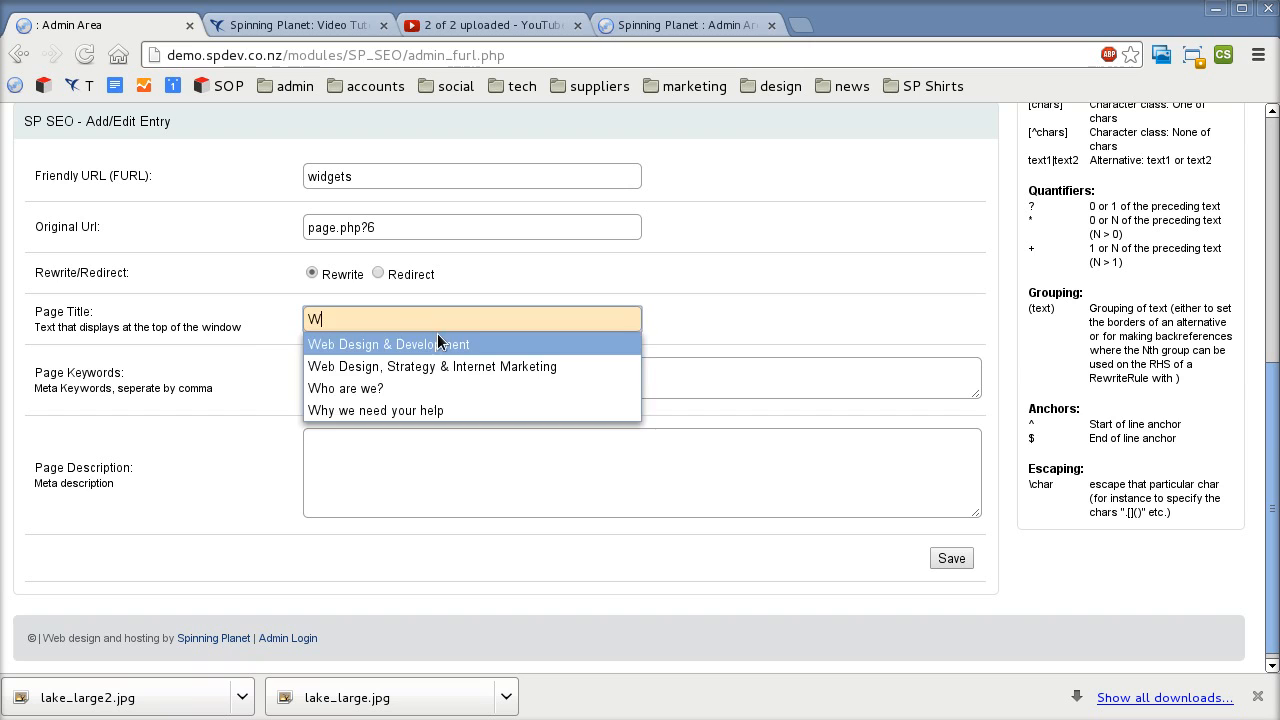
type("idgets")
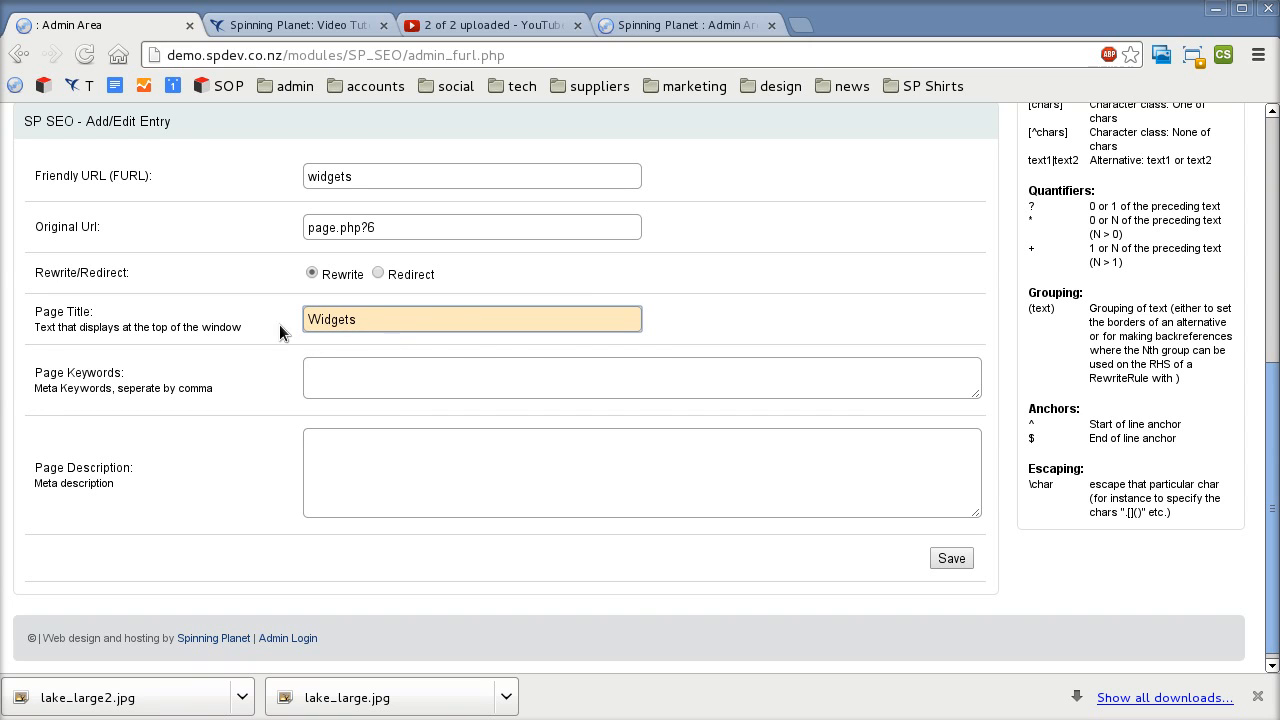
Step: Enter the page keywords "spdev widgets, demo widgets, palmerston north widgets" for the entry, correcting the spelling of the town
left_click(408, 386)
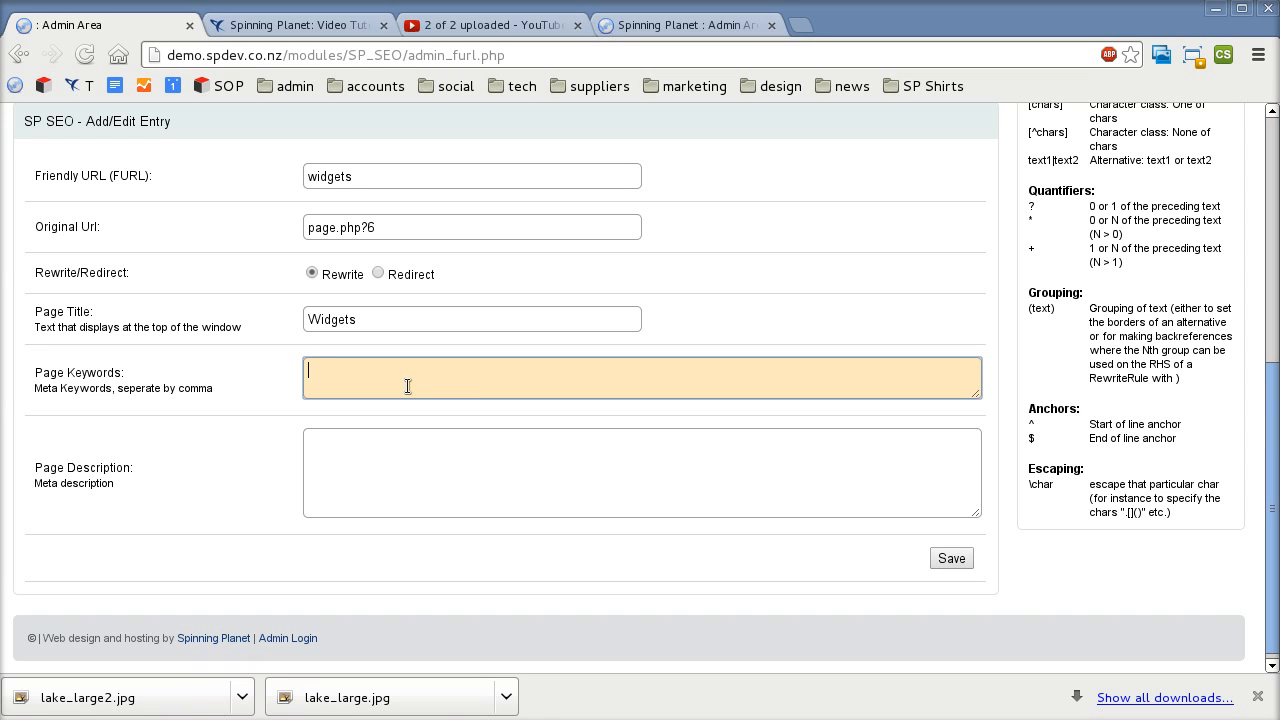
type("spdev widgets, demo widgets")
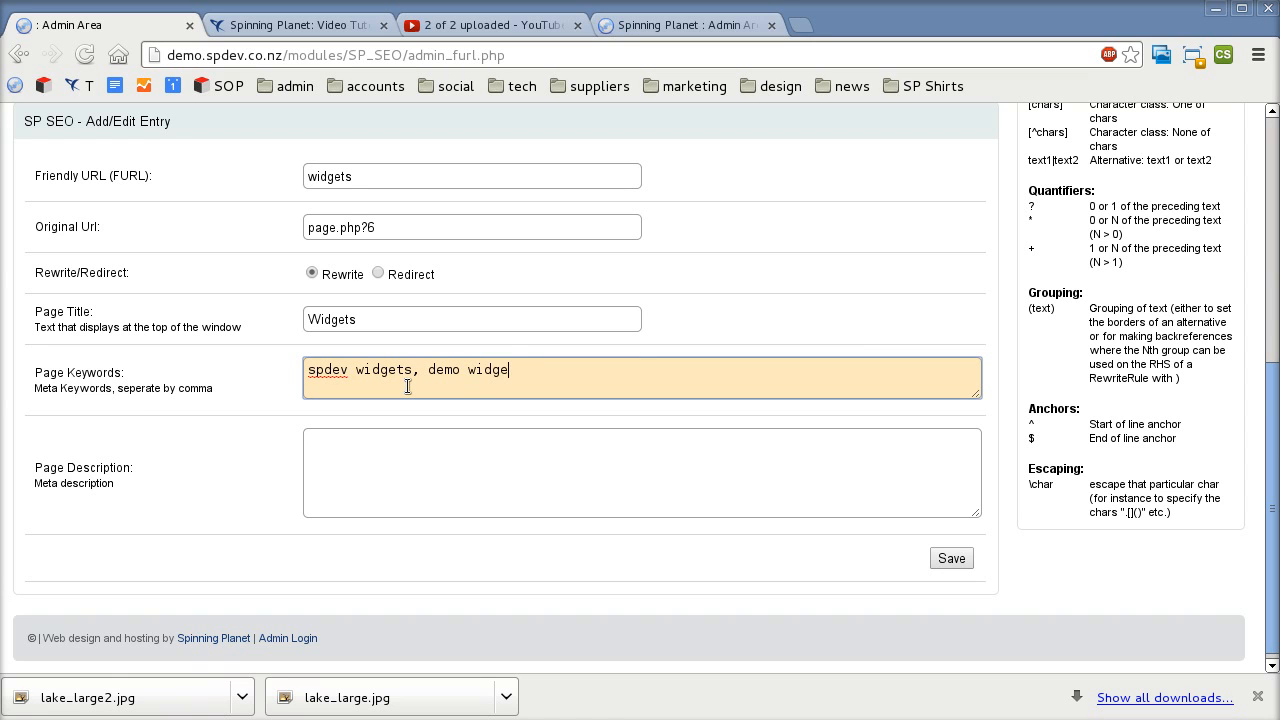
type(", palemrstonnorth ")
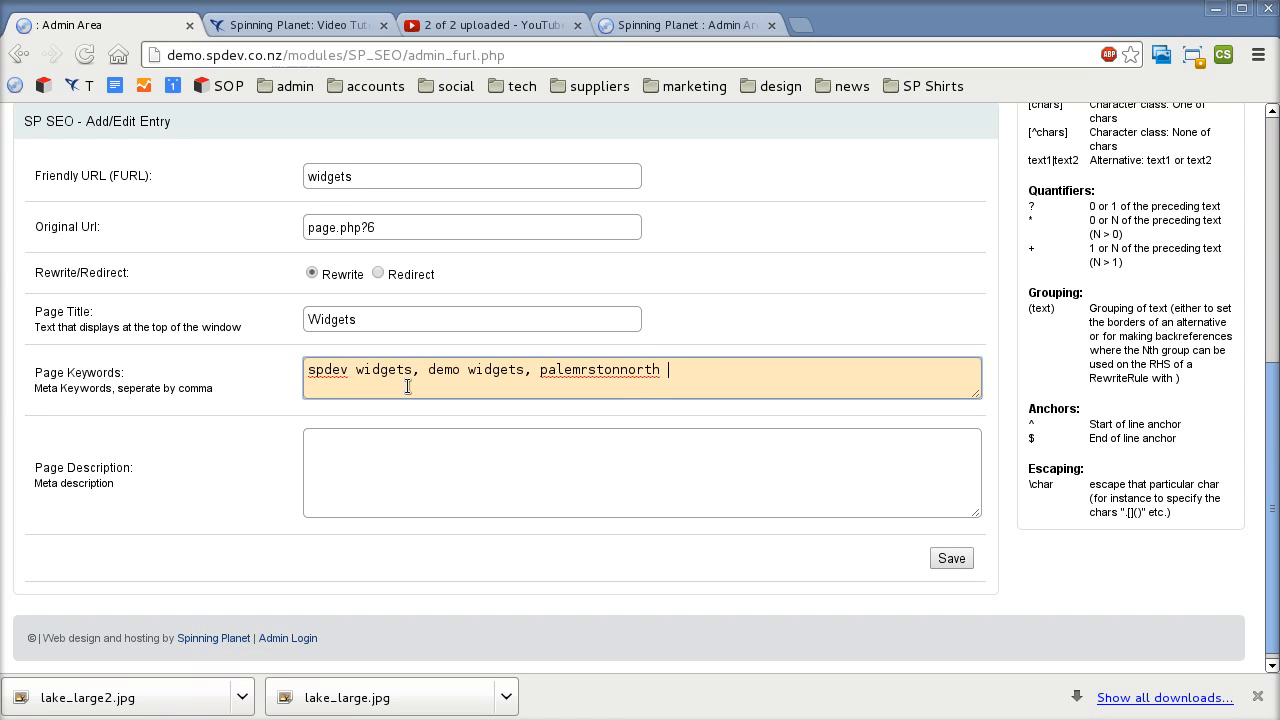
type("widgets")
key("ctrl+Left")
key("ctrl+Left")
key("Right")
key("Right")
key("Right")
key("Right")
key("Right")
key("Right")
key("Right")
key("Right")
key("Delete")
key("Right")
type("e")
key("Left")
key("Left")
key("Left")
key("Left")
key("Left")
key("Left")
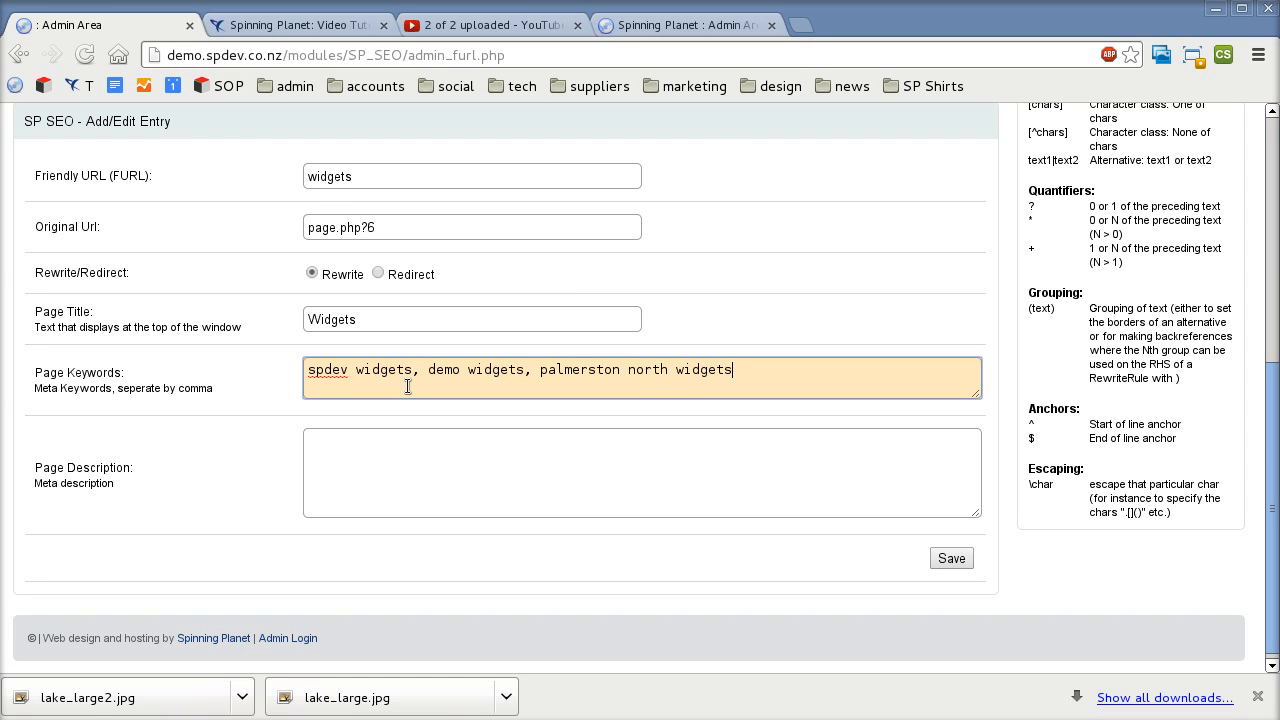
Step: Enter the page description "Demo company supplies the best widgets in Palmerston North" with its typos corrected, and save the SEO entry
left_click(376, 477)
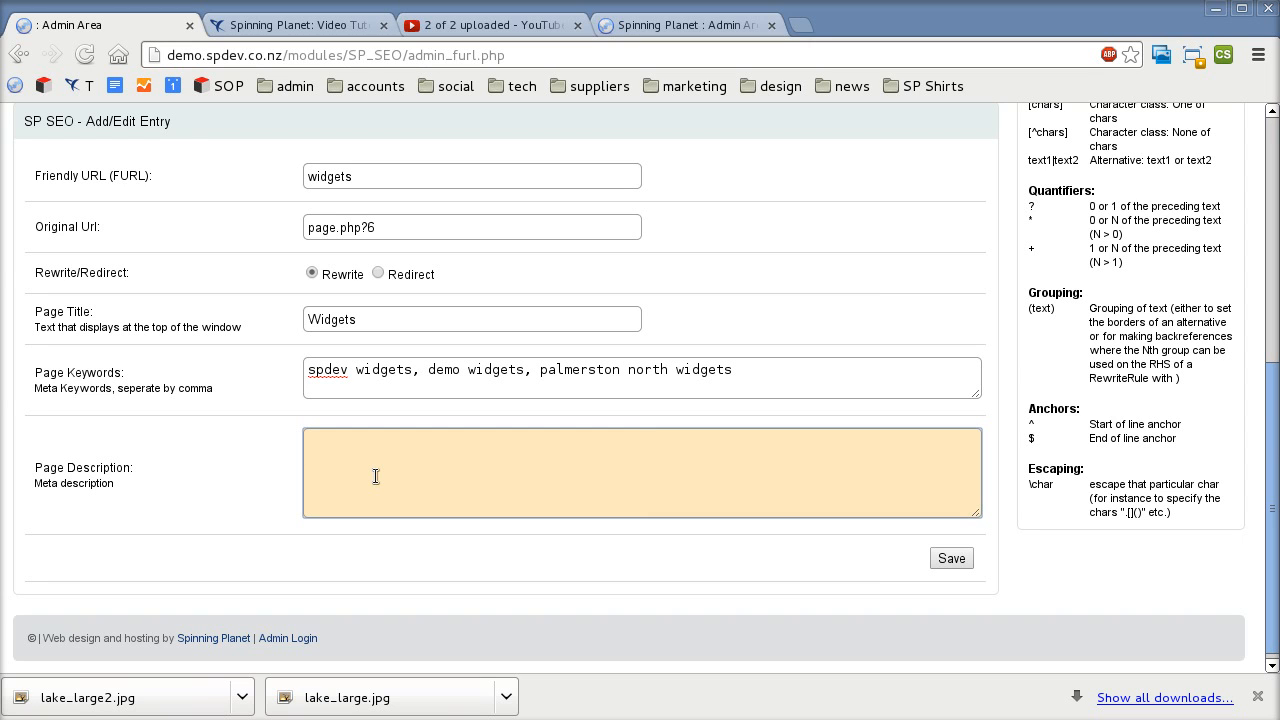
type("Demo company s")
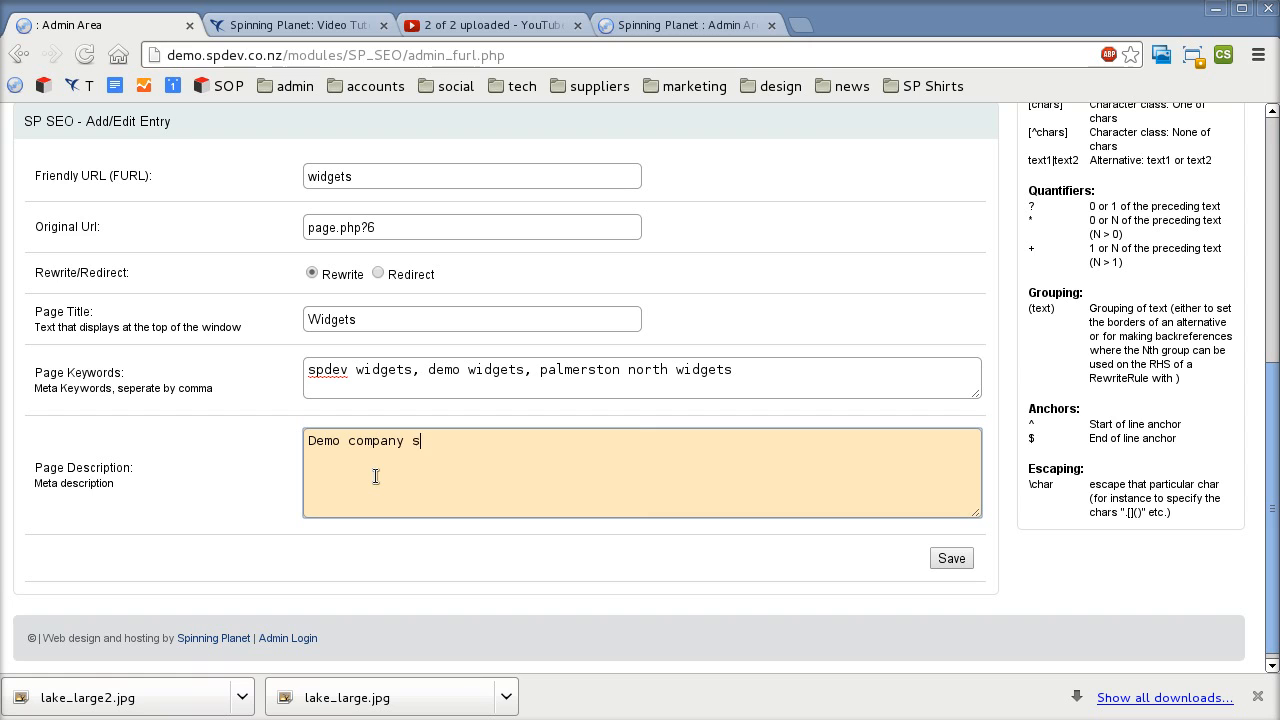
type("upplkies the be")
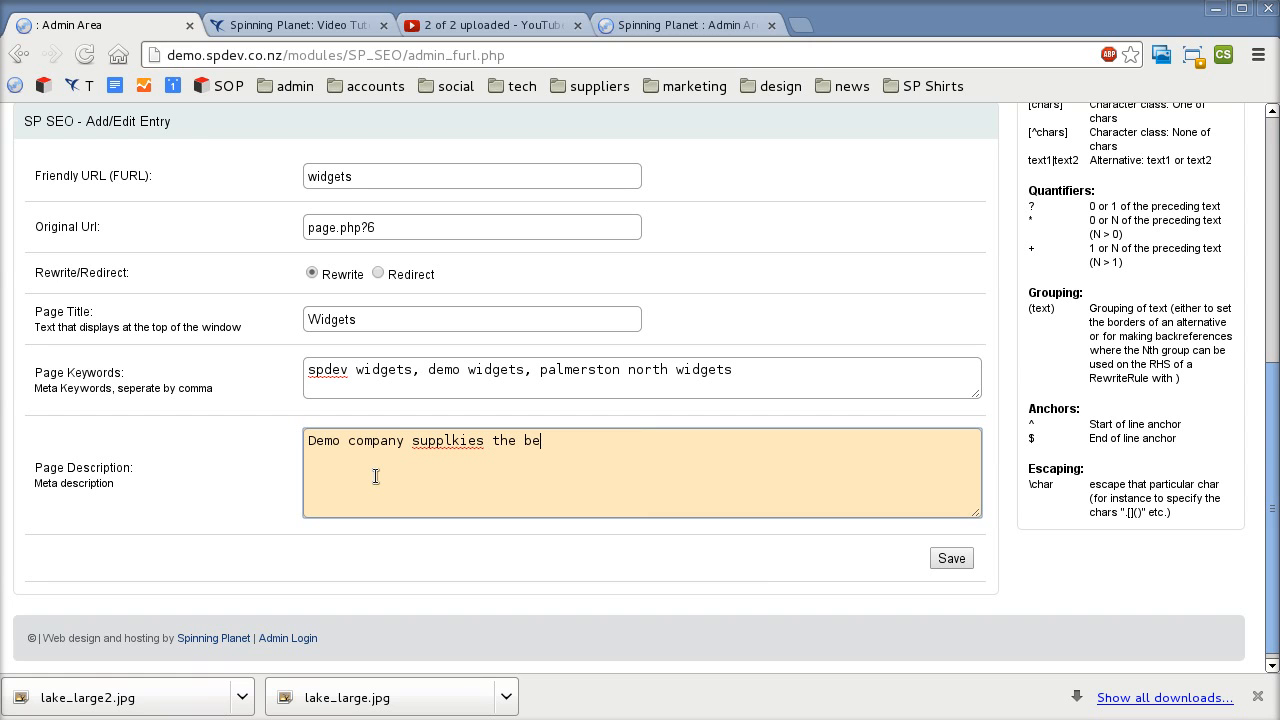
type("st widgets in Palmeraston")
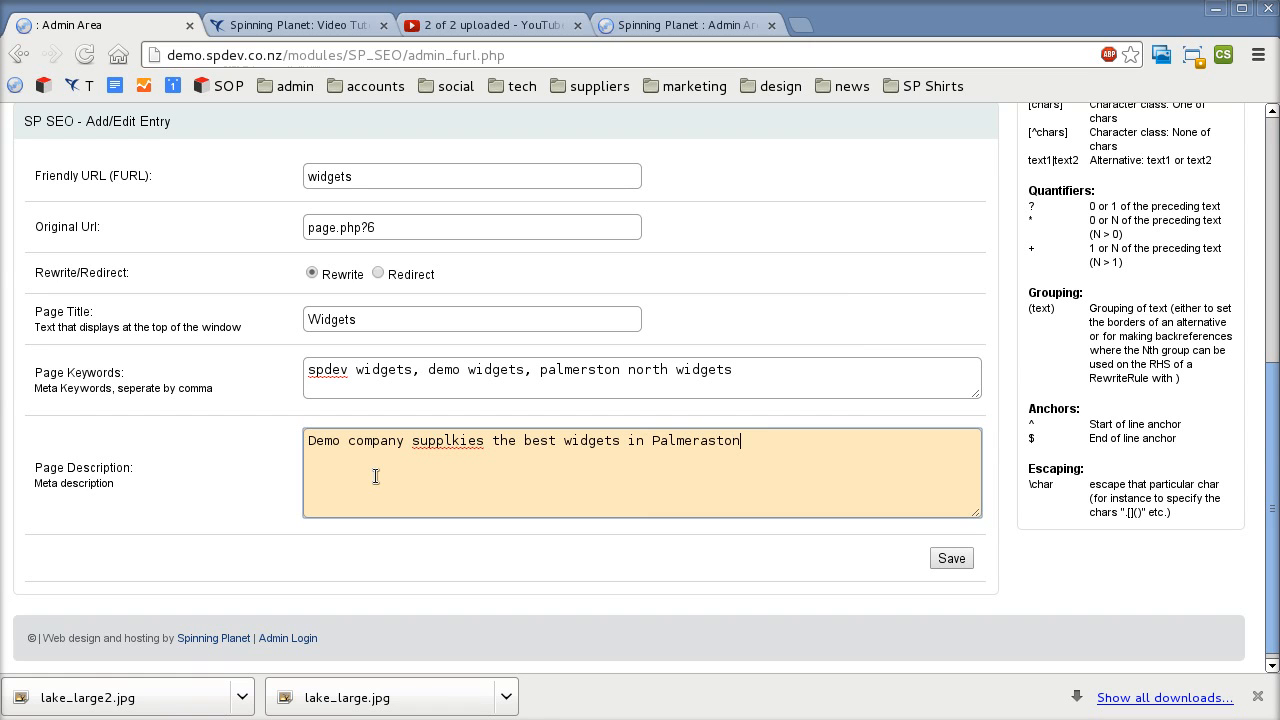
key("ctrl+shift+Left")
type("Palmerston North")
left_click_drag(444, 441, 460, 441)
type("l")
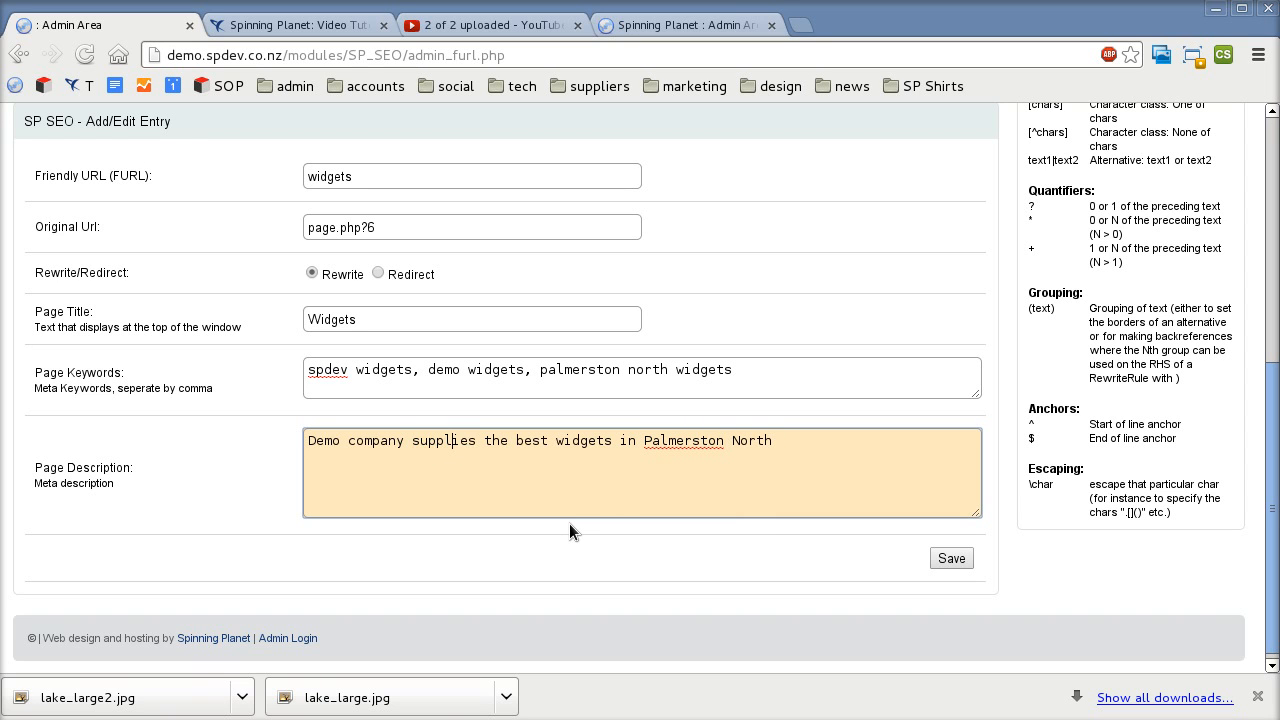
left_click(950, 558)
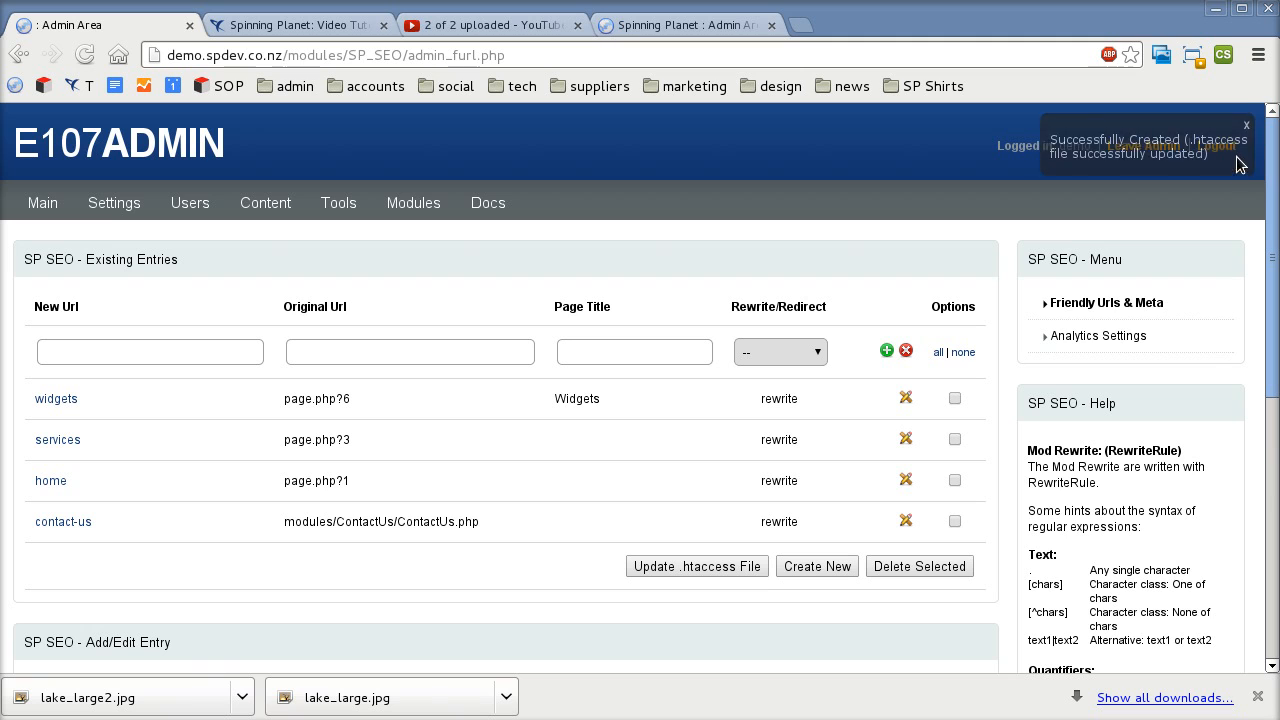
Step: View the Widgets page from the public site's navigation to check its friendly URL, and return to the admin area
left_click(1140, 150)
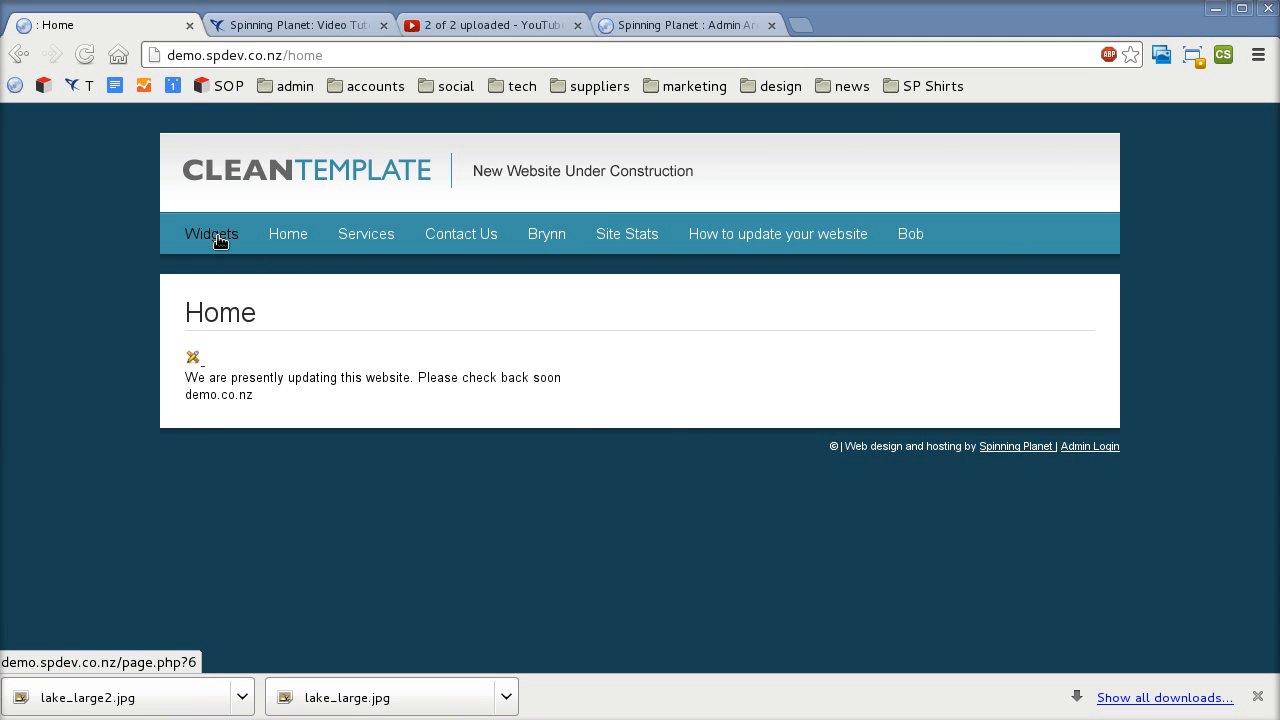
left_click(219, 241)
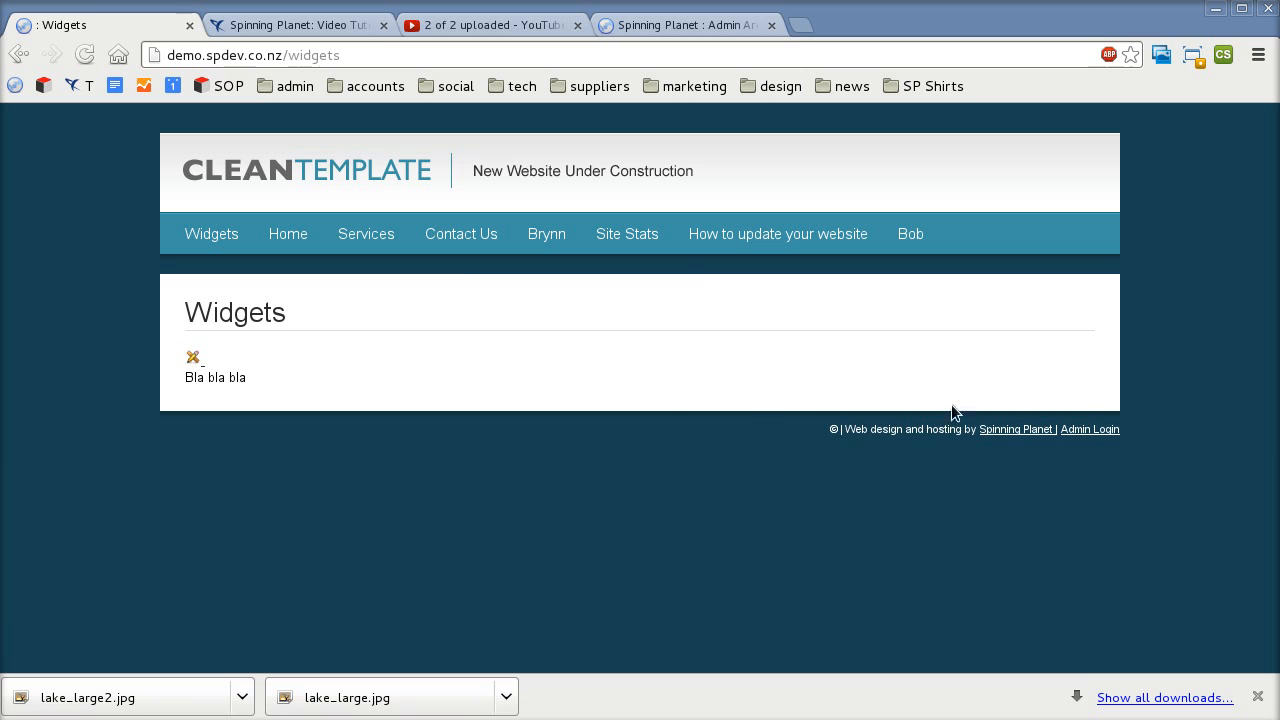
left_click(1100, 429)
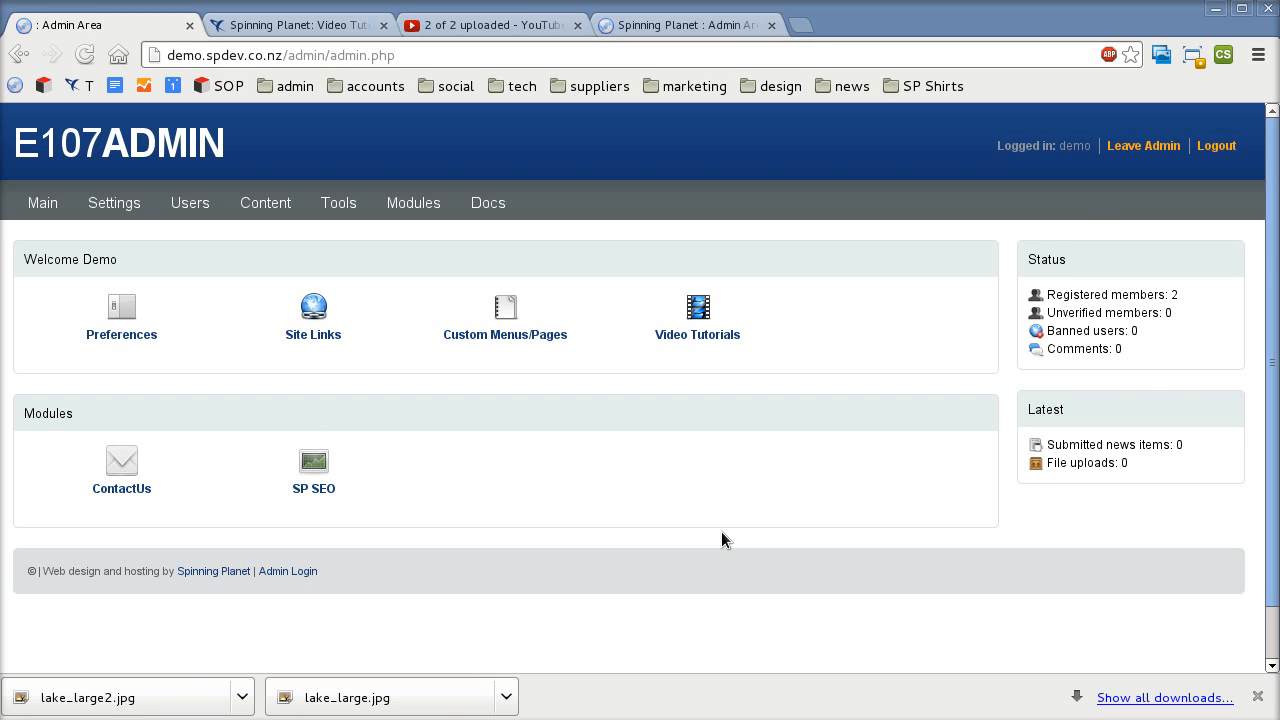
Step: Open the Home page for editing from the public site and bring up the file uploader for a new image
left_click(1148, 148)
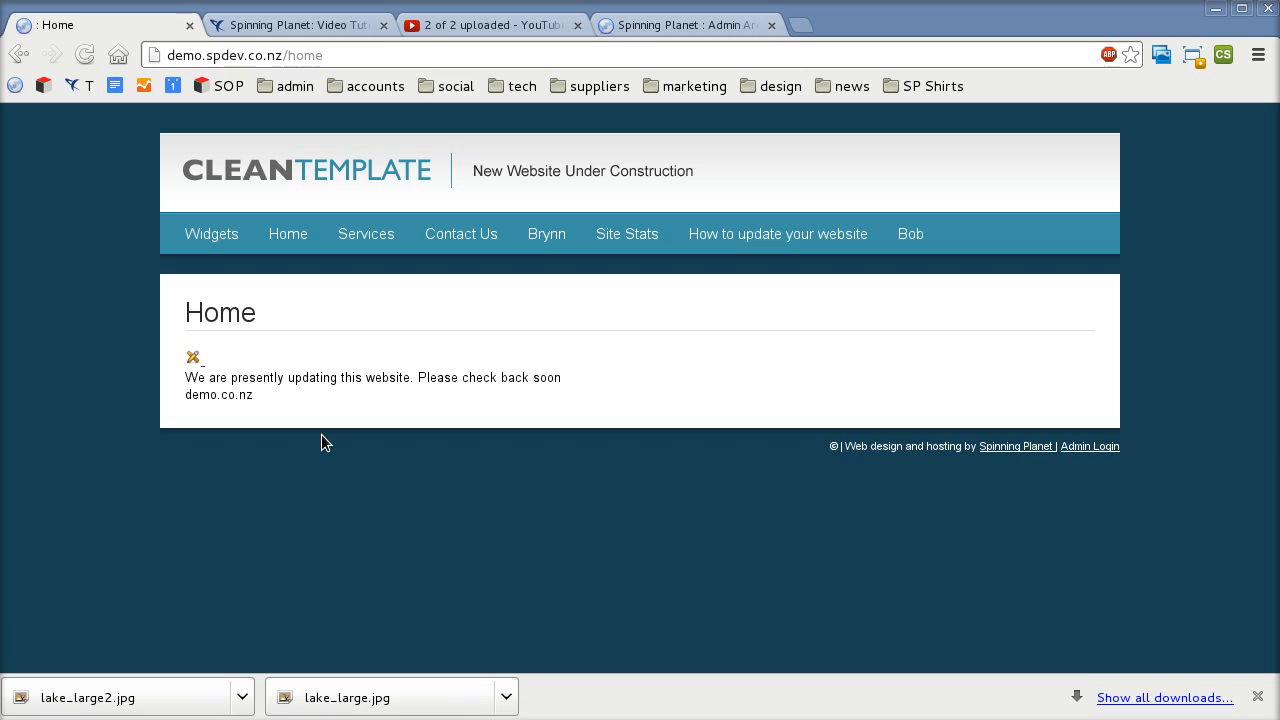
left_click(192, 357)
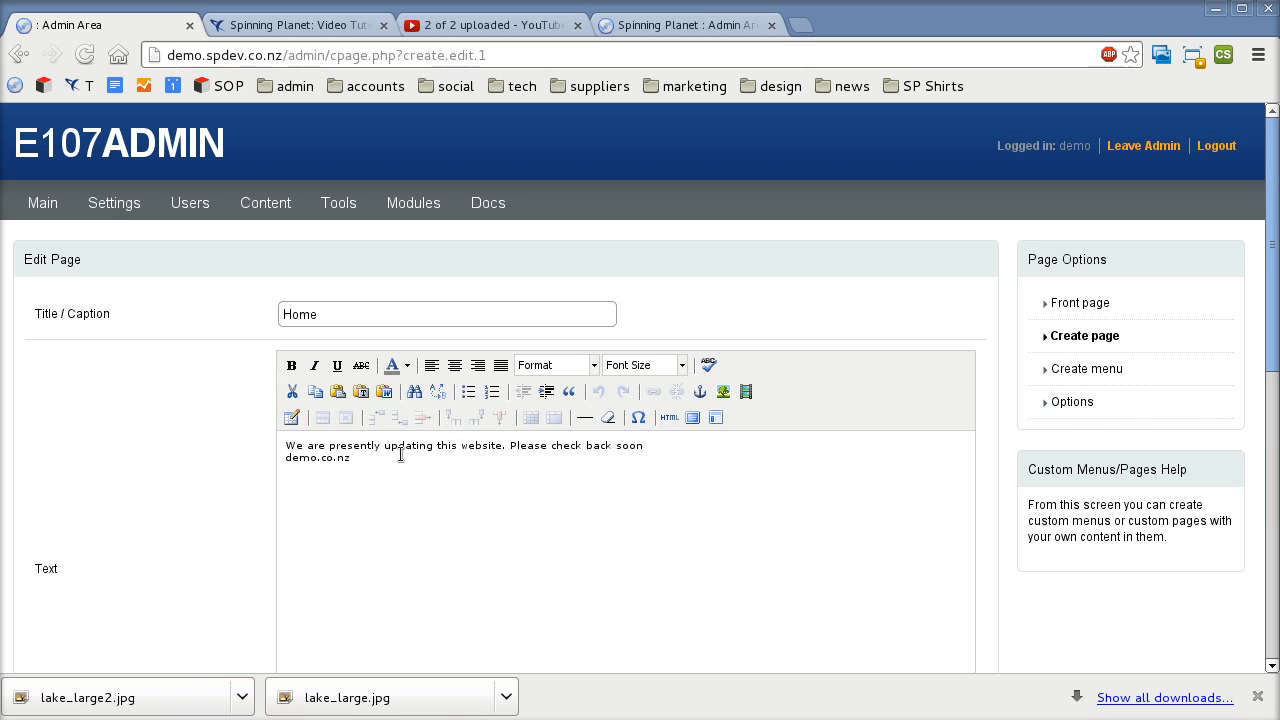
left_click(722, 393)
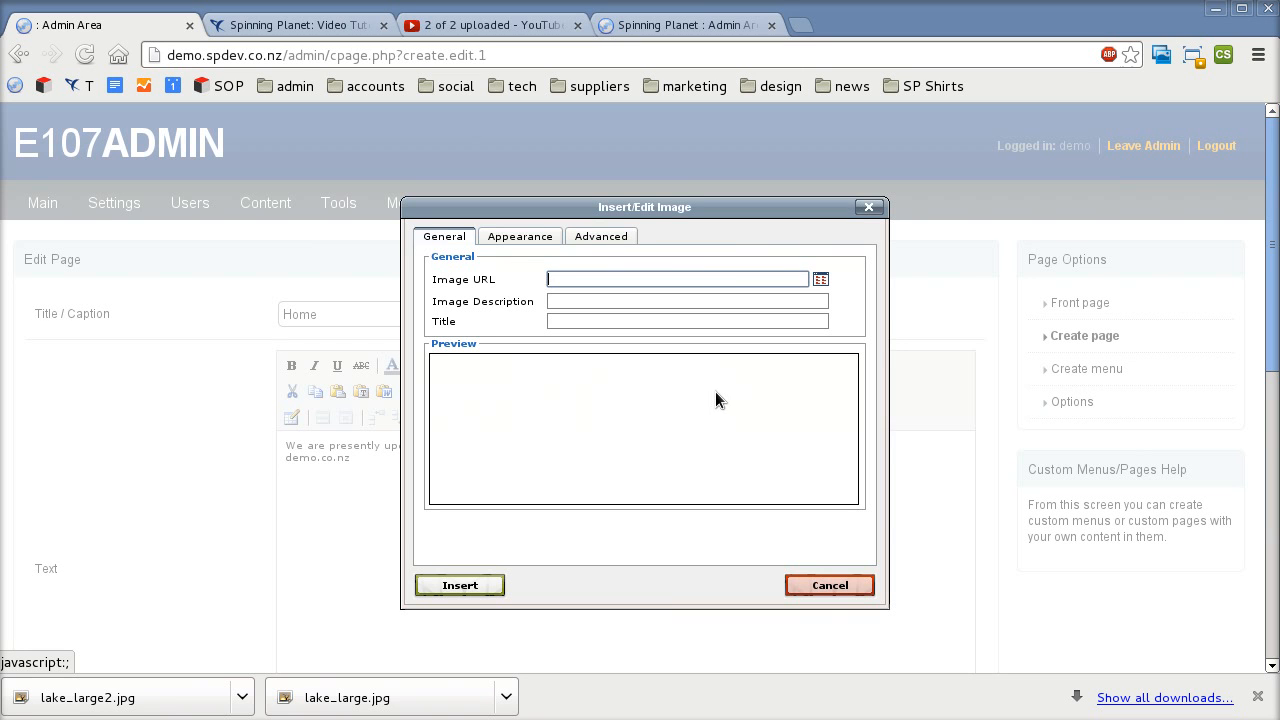
left_click(820, 281)
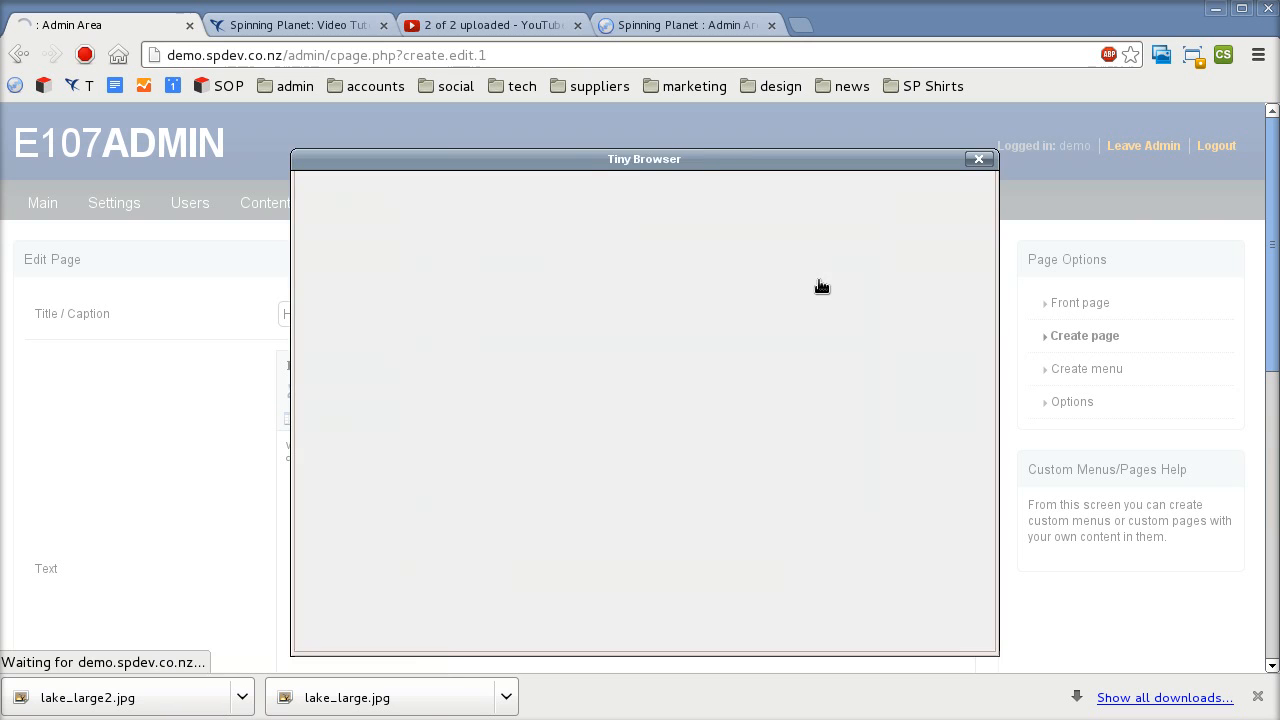
left_click(392, 189)
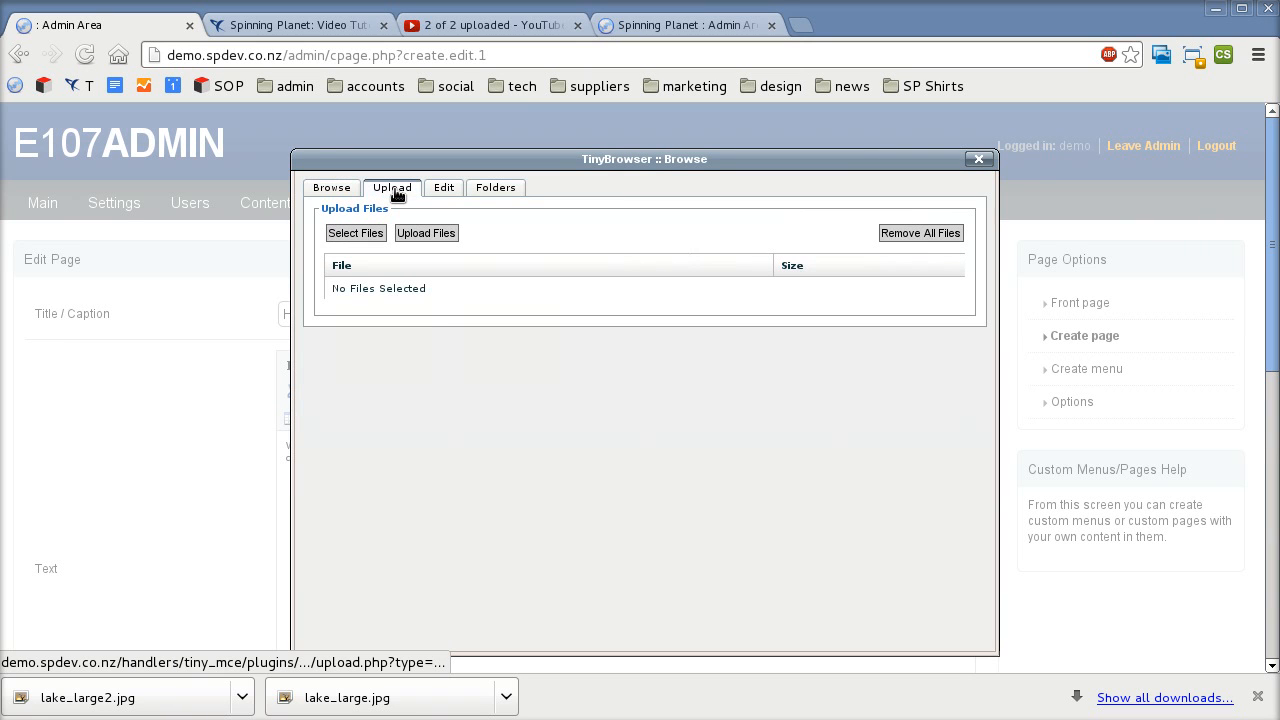
Step: Upload lake_large.jpg and lake_smal.jpg together from the Demo Files folder in Downloads
left_click(368, 236)
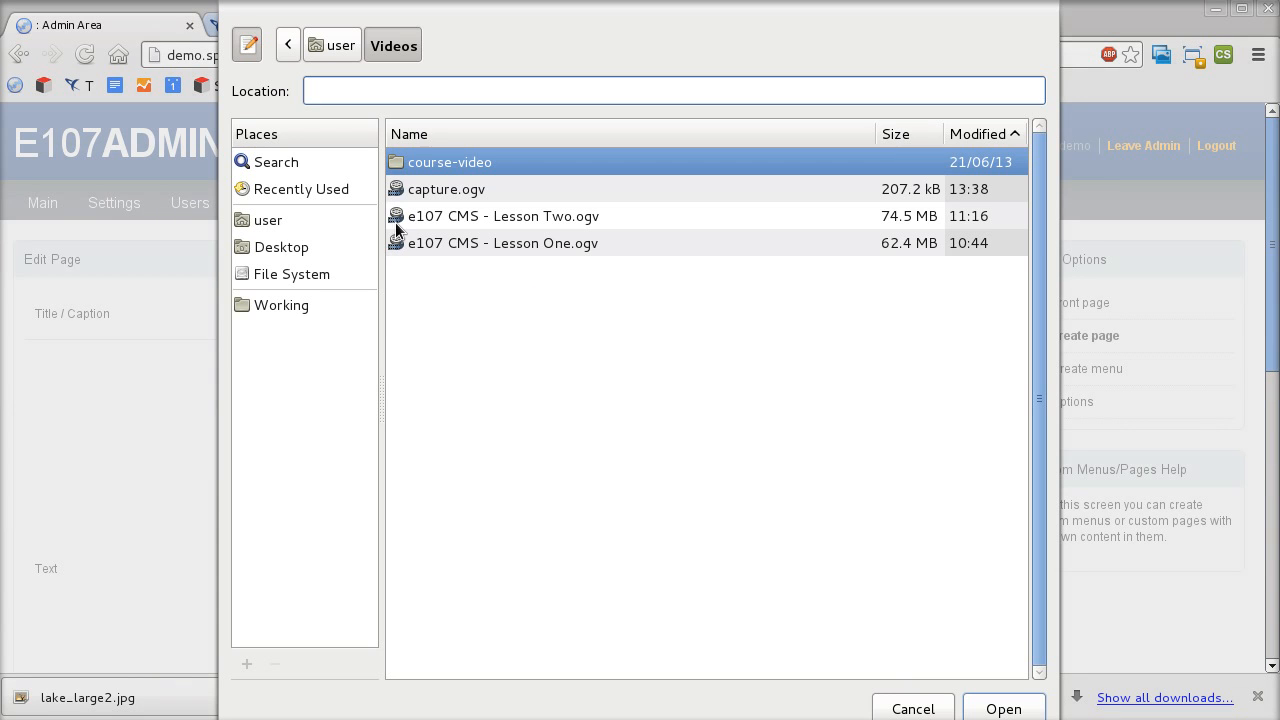
left_click(347, 48)
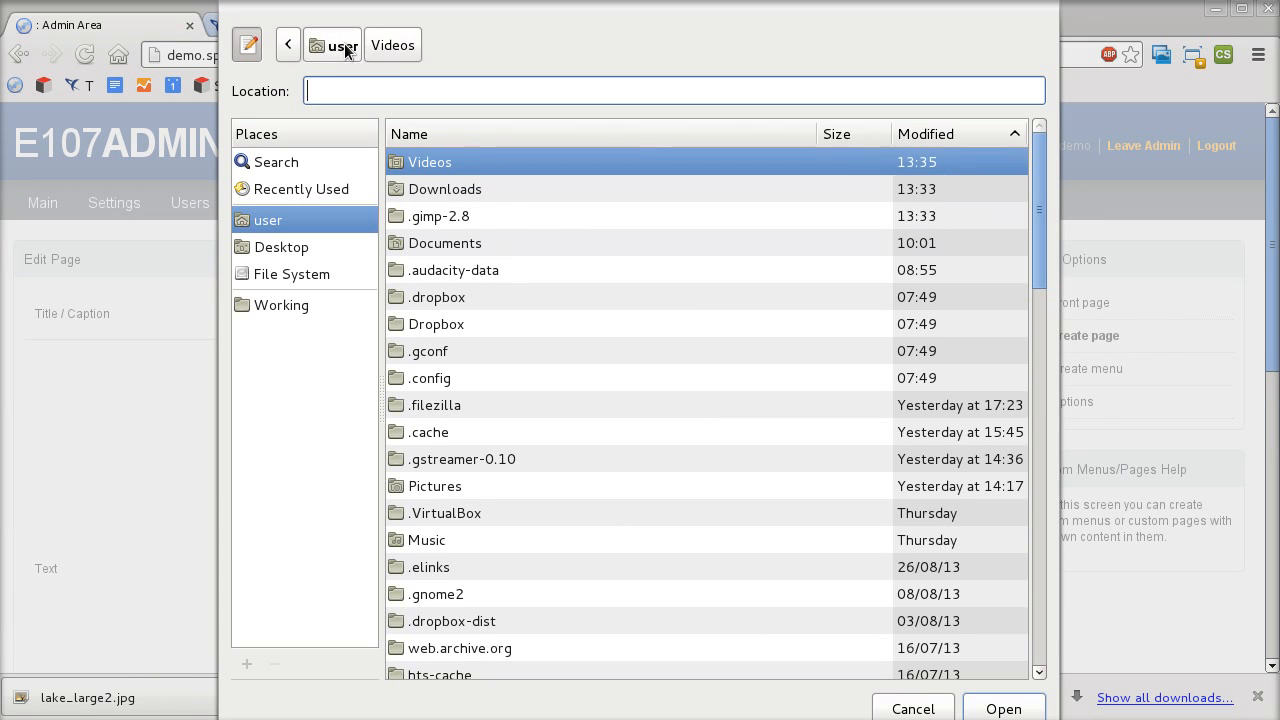
left_click(468, 197)
double_click(468, 197)
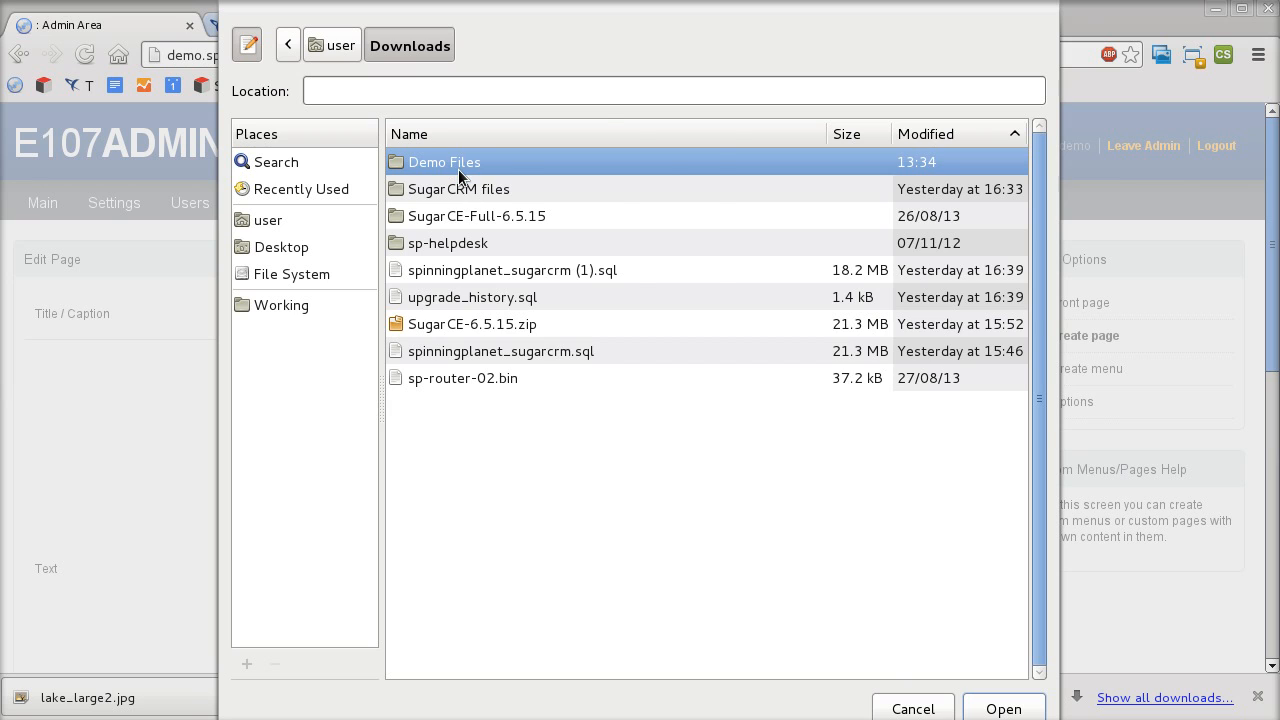
double_click(458, 169)
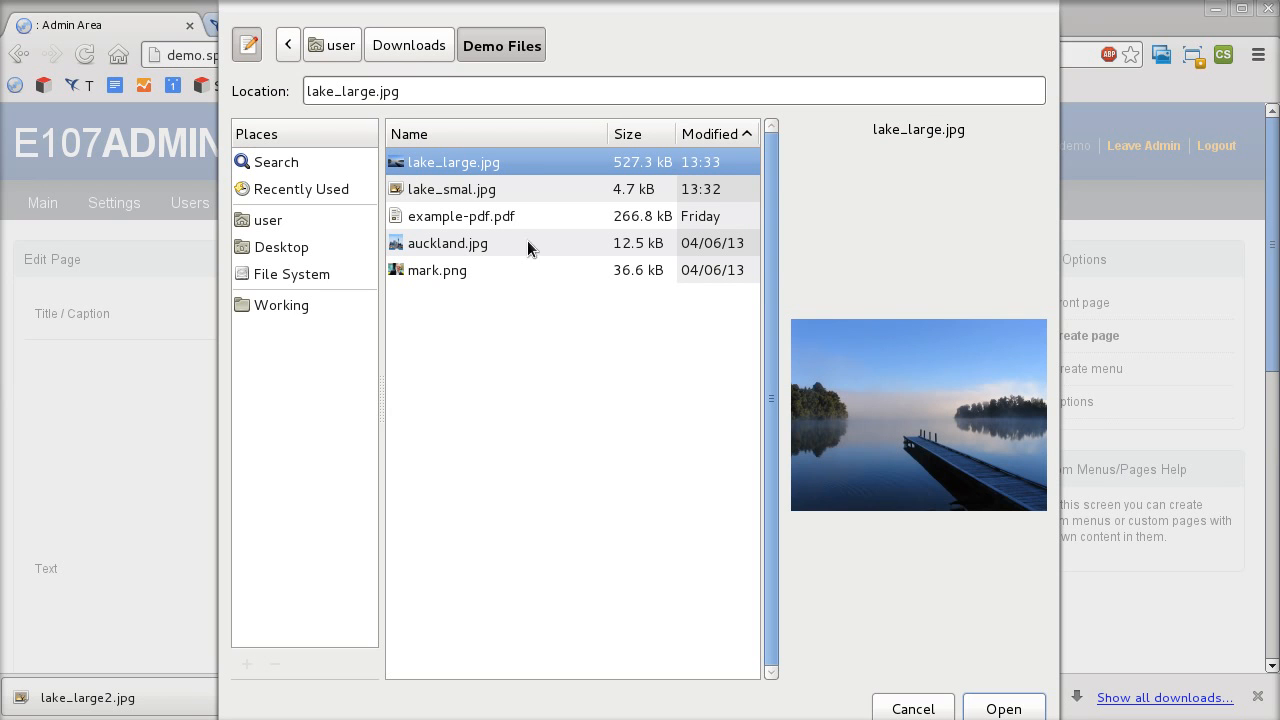
left_click(494, 187)
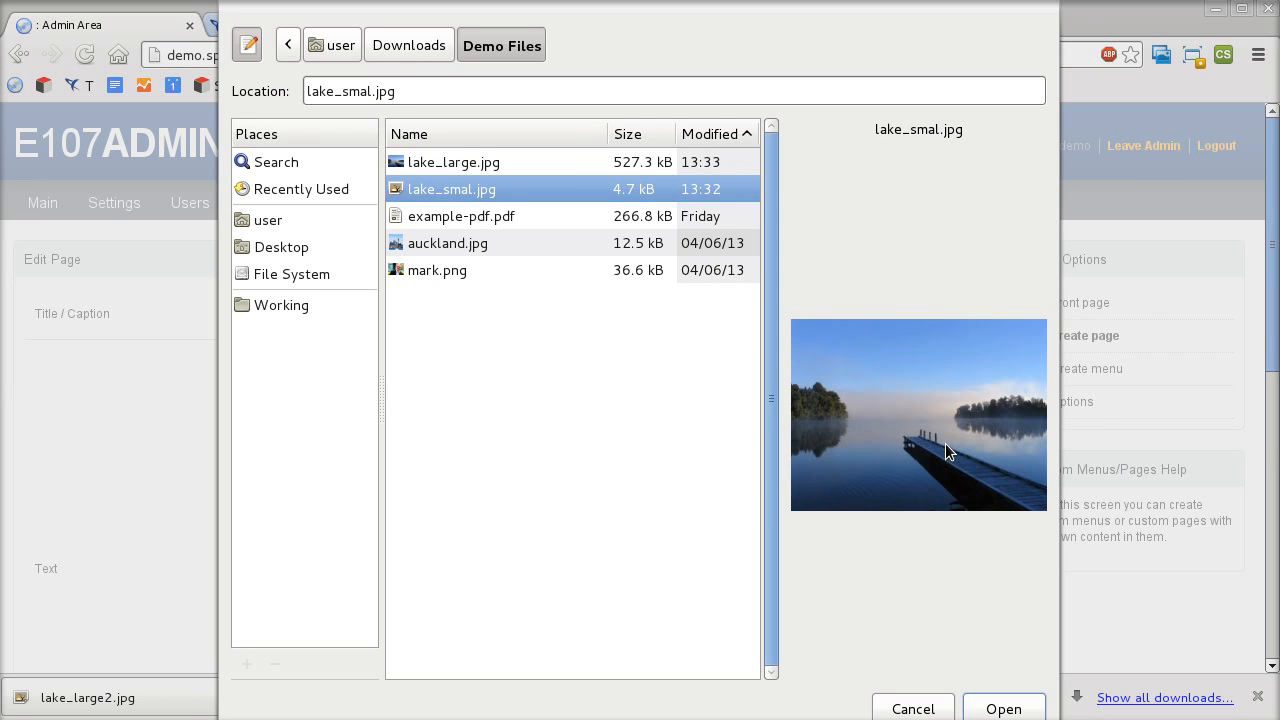
left_click(476, 165)
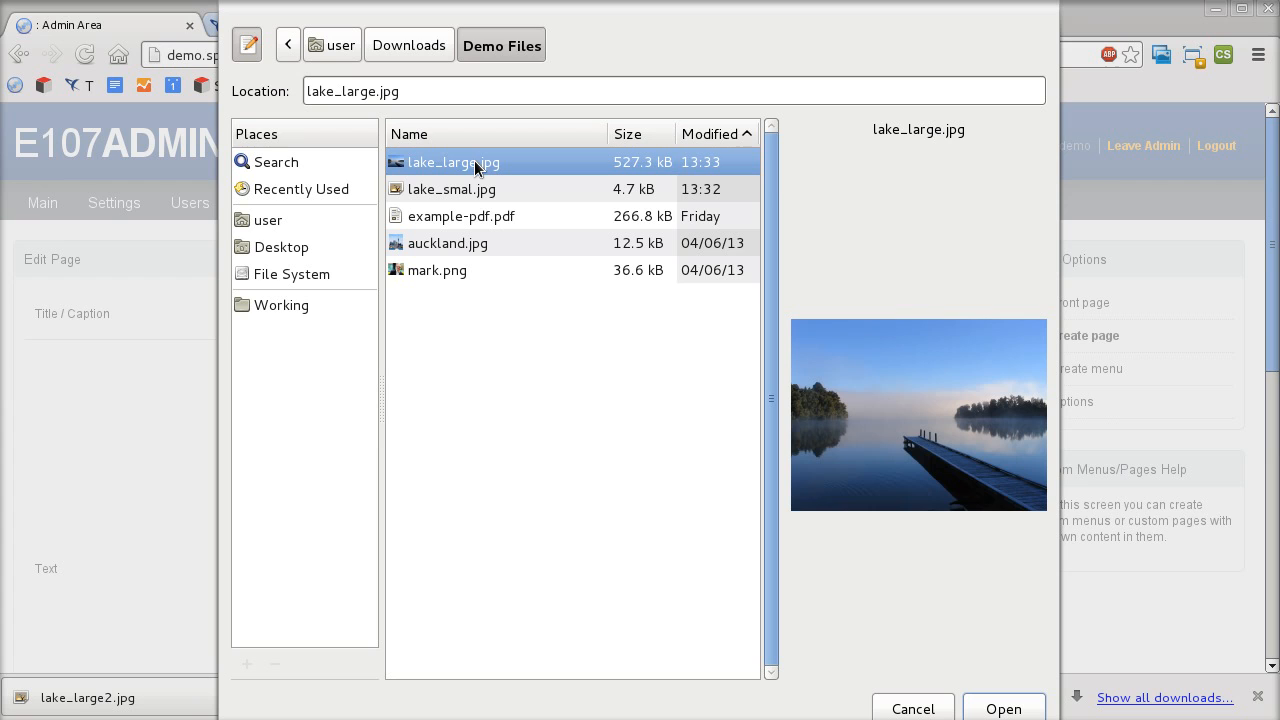
left_click(488, 199)
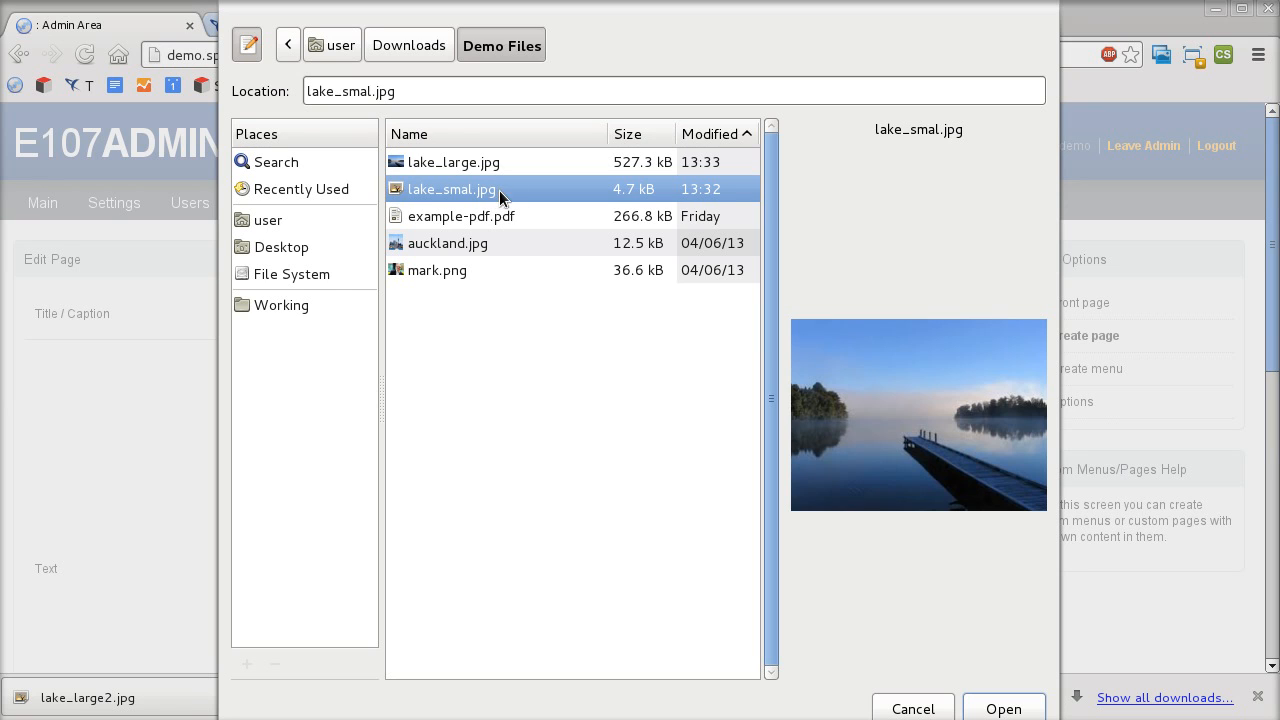
left_click(480, 163)
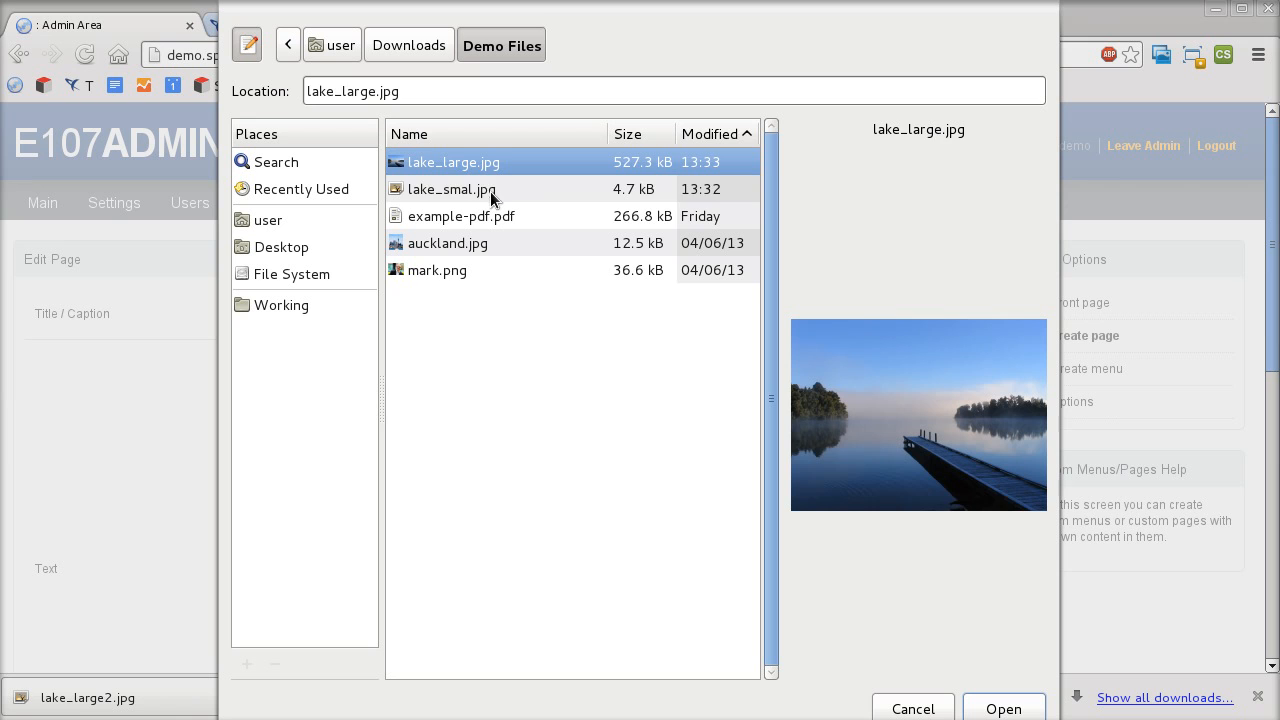
left_click(490, 191, "ctrl")
left_click(1001, 708)
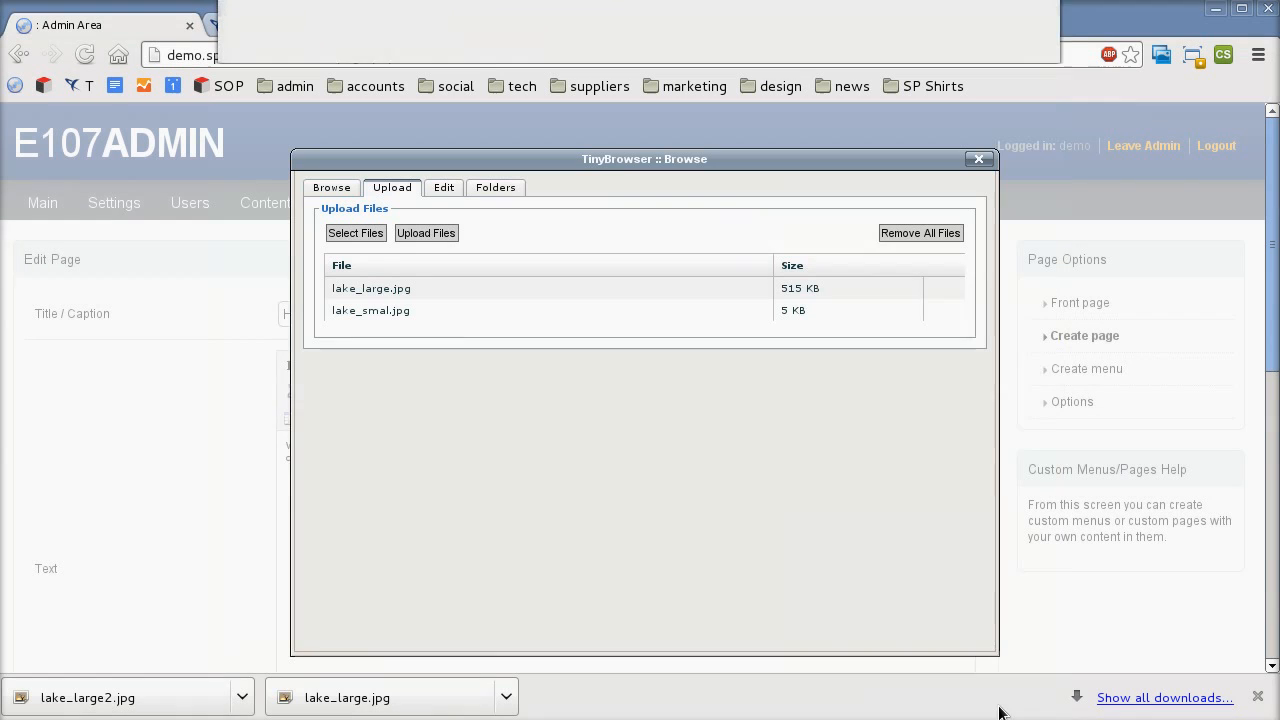
left_click(428, 232)
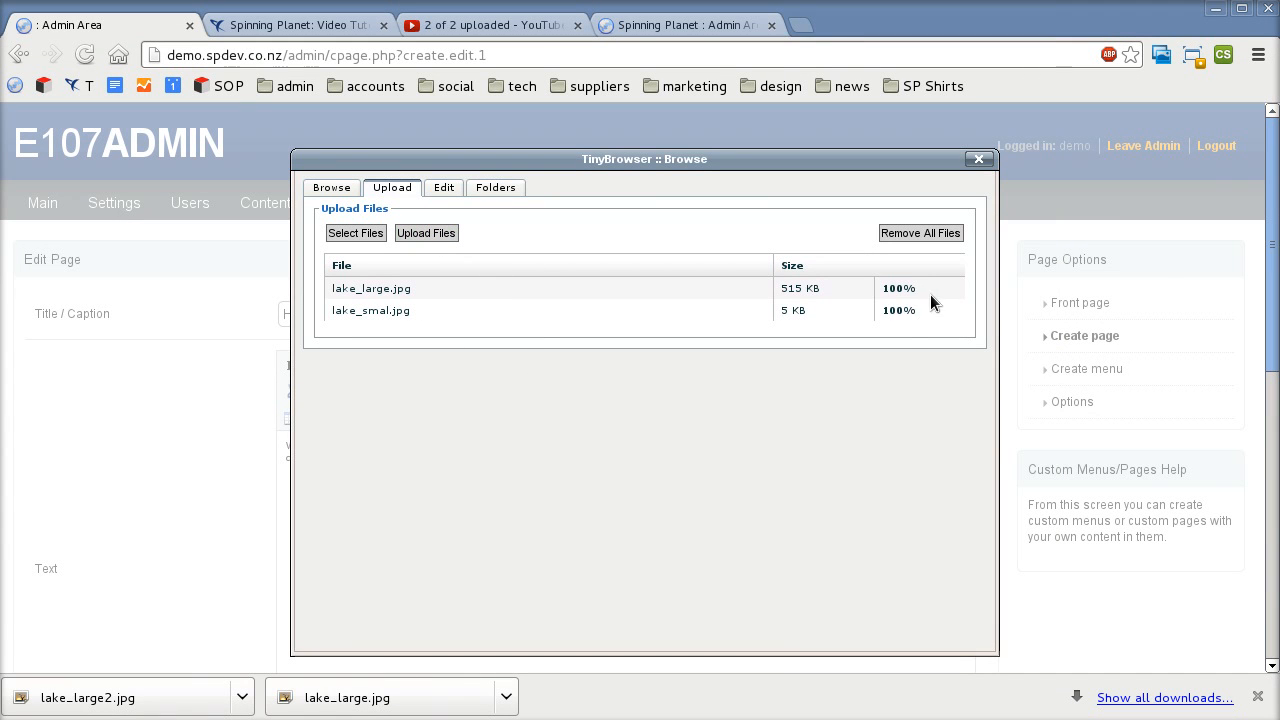
Step: Choose lake_smal.jpg as the image to insert, with "Lake" as both its description and title
left_click(343, 191)
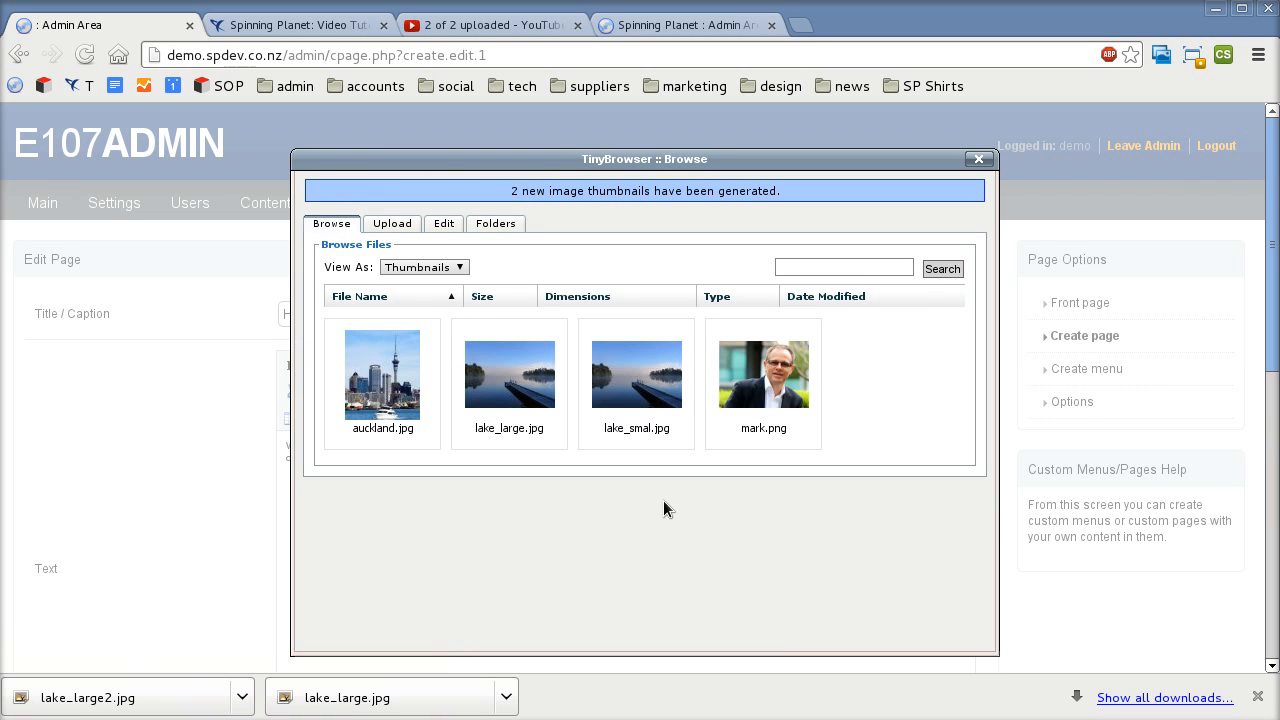
left_click(651, 396)
left_click(608, 300)
type("Lake")
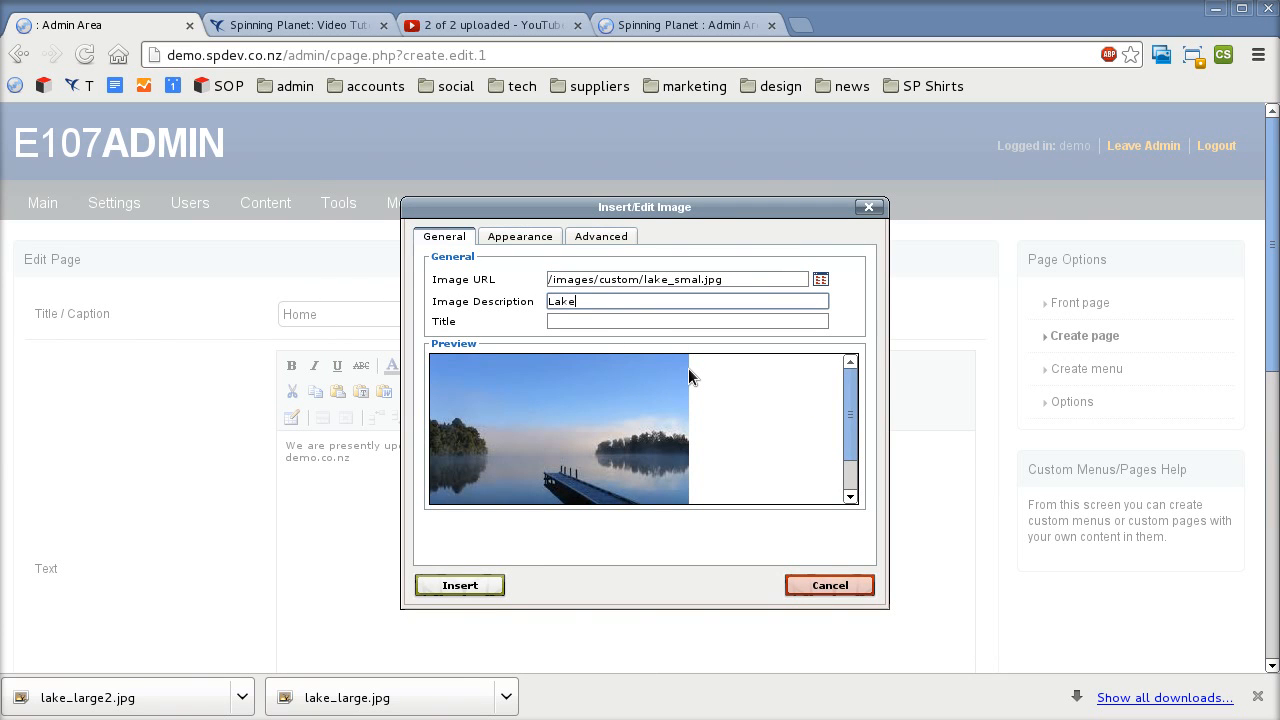
key("ctrl+a")
key("ctrl+c")
left_click(583, 322)
key("ctrl+v")
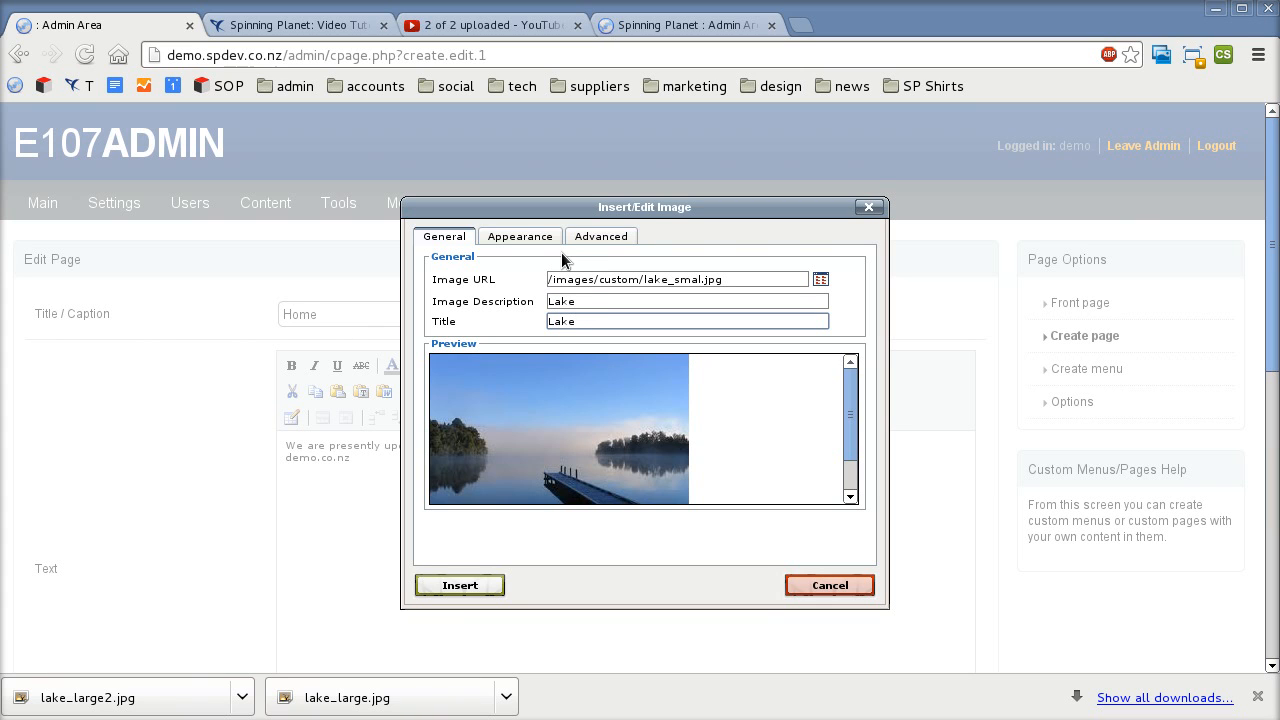
Step: Set the image's alignment to Right and horizontal space to 10, and insert it into the Home page
left_click(515, 240)
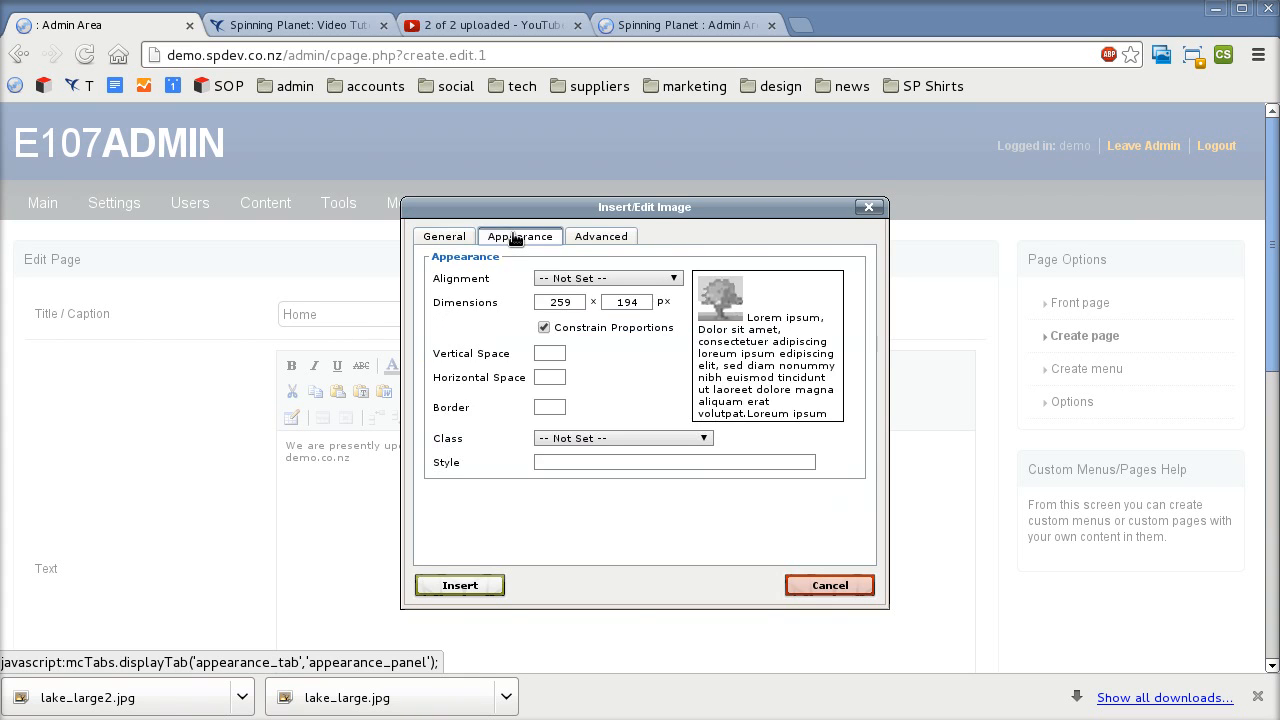
left_click(620, 286)
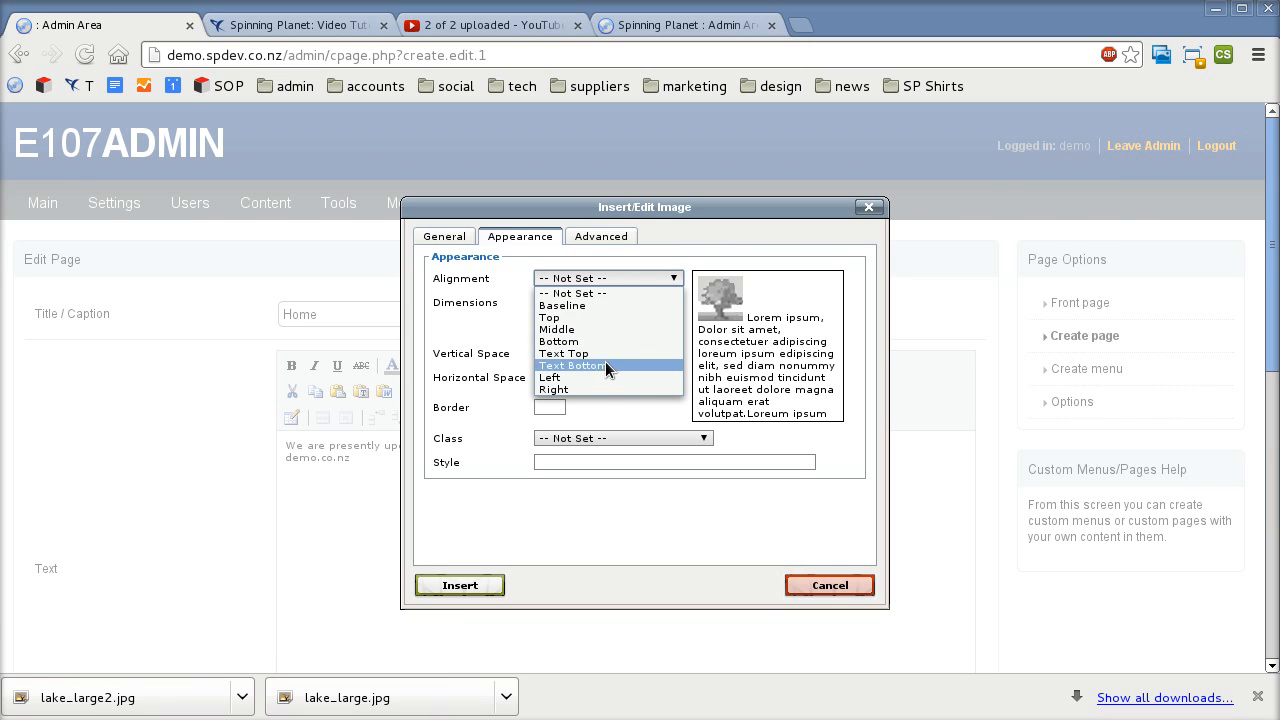
left_click(600, 388)
left_click(552, 377)
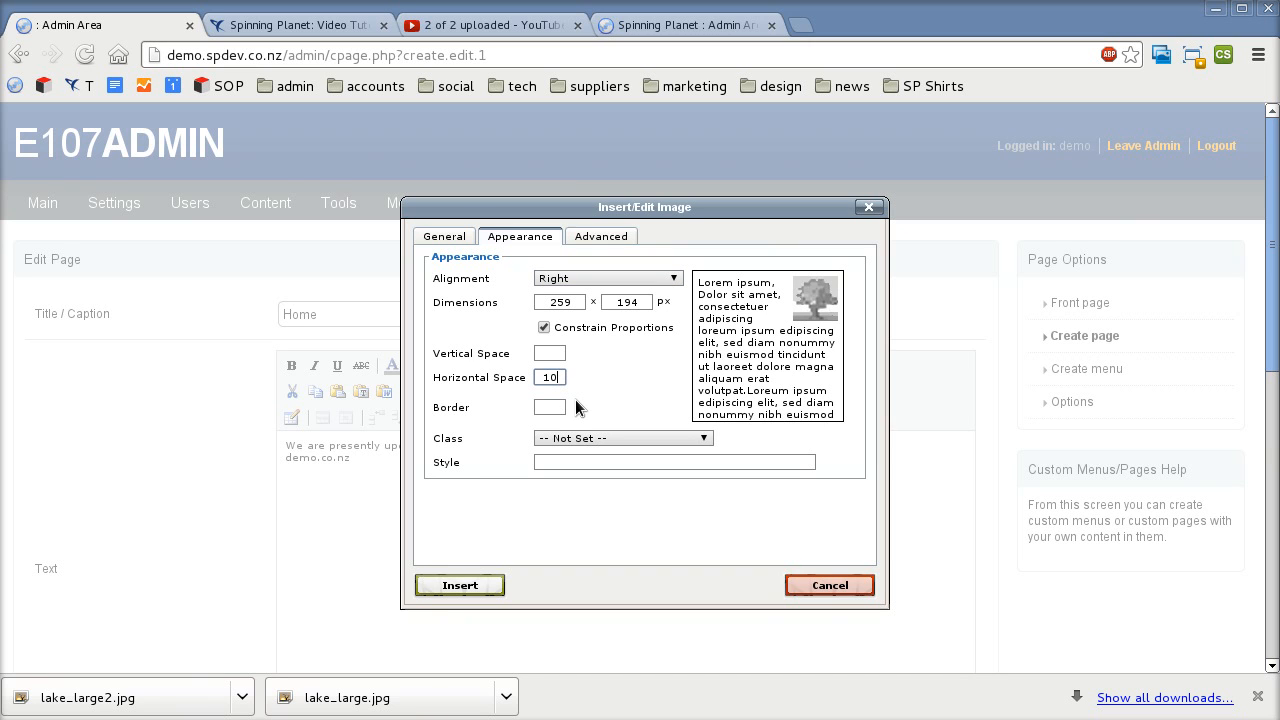
type("10")
left_click(556, 407)
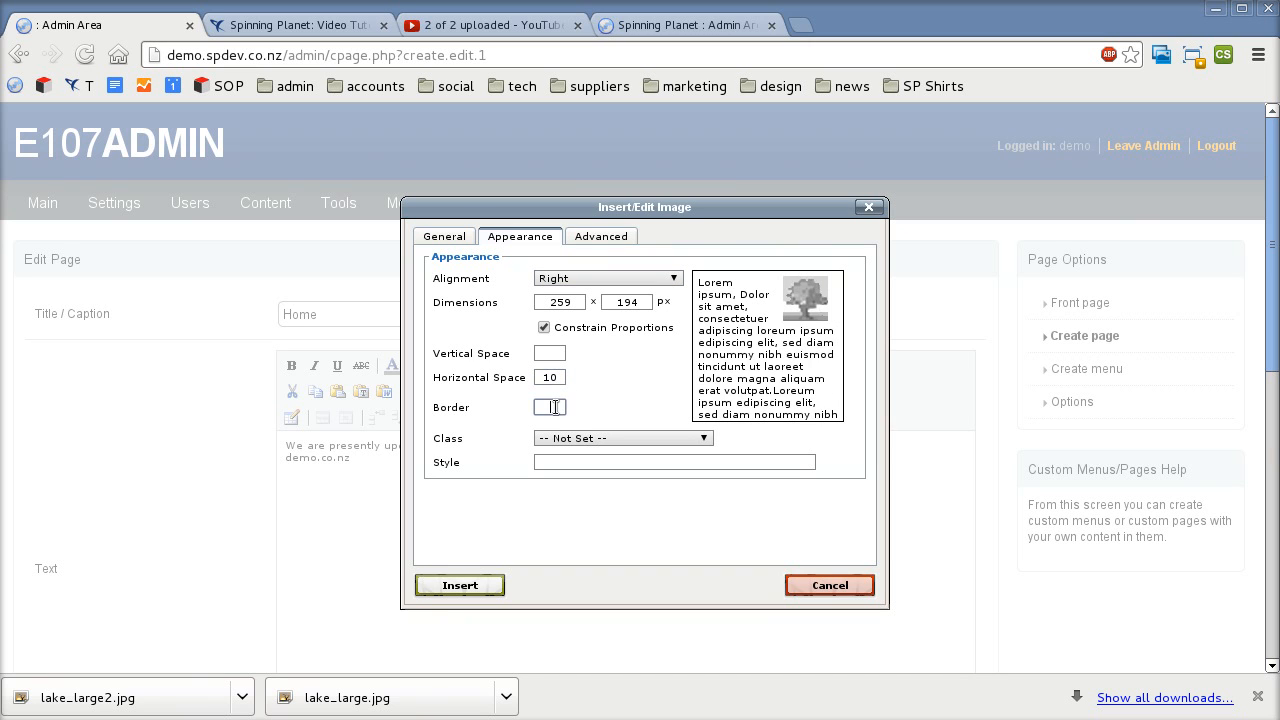
left_click(460, 585)
Step: Delete the inserted lake image, undo back to the original Home page text, and redo the image insertion beside it
scroll(628, 597, "down", 5)
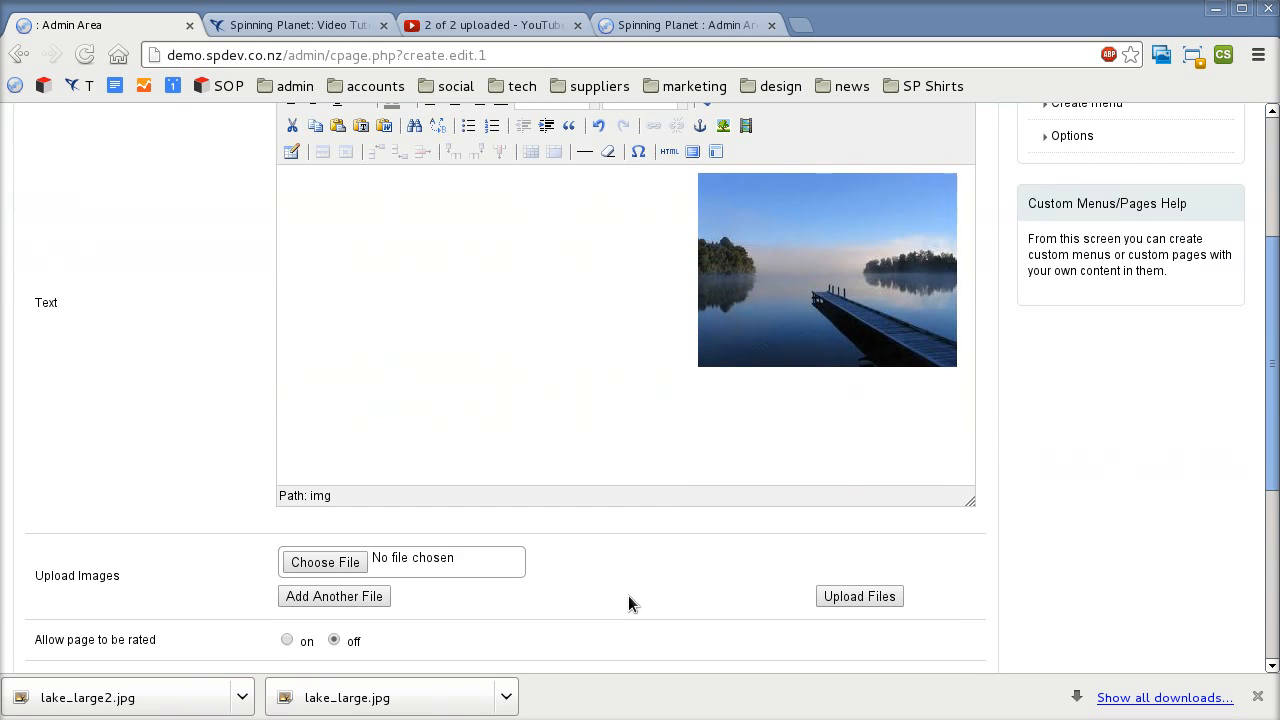
scroll(628, 597, "up", 4)
left_click(722, 492)
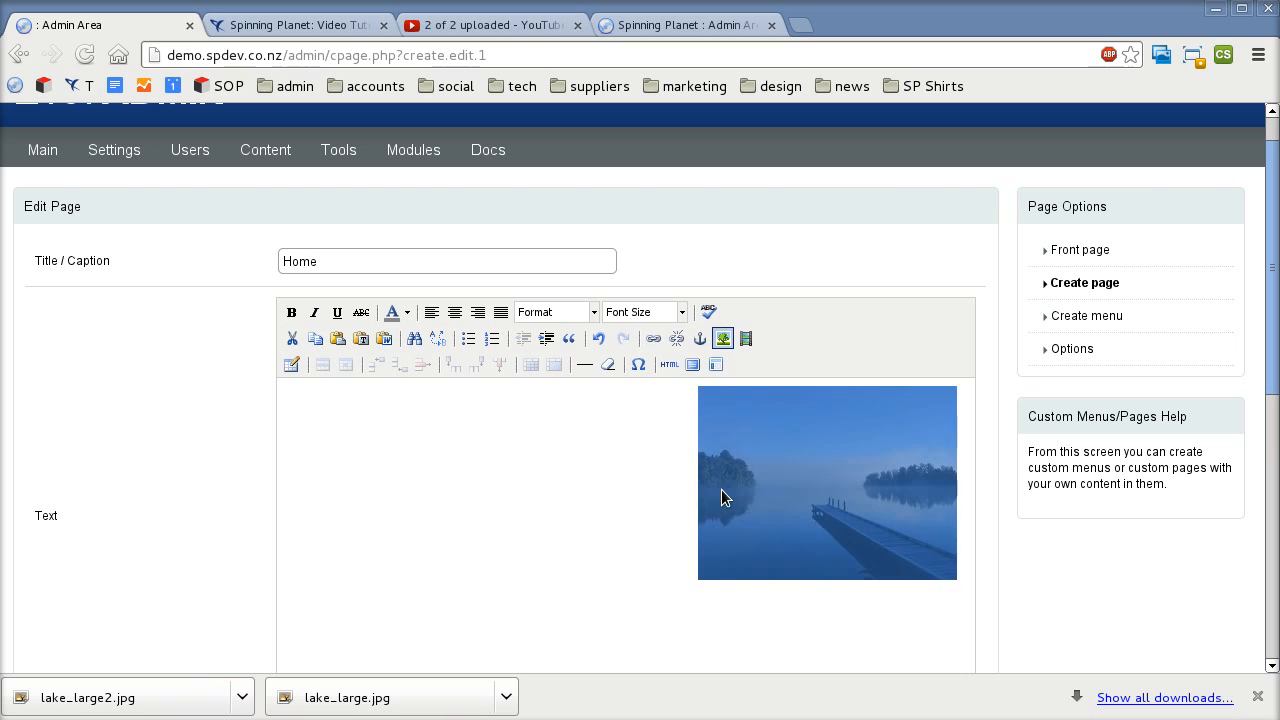
key("Delete")
key("ctrl+z")
key("ctrl+z")
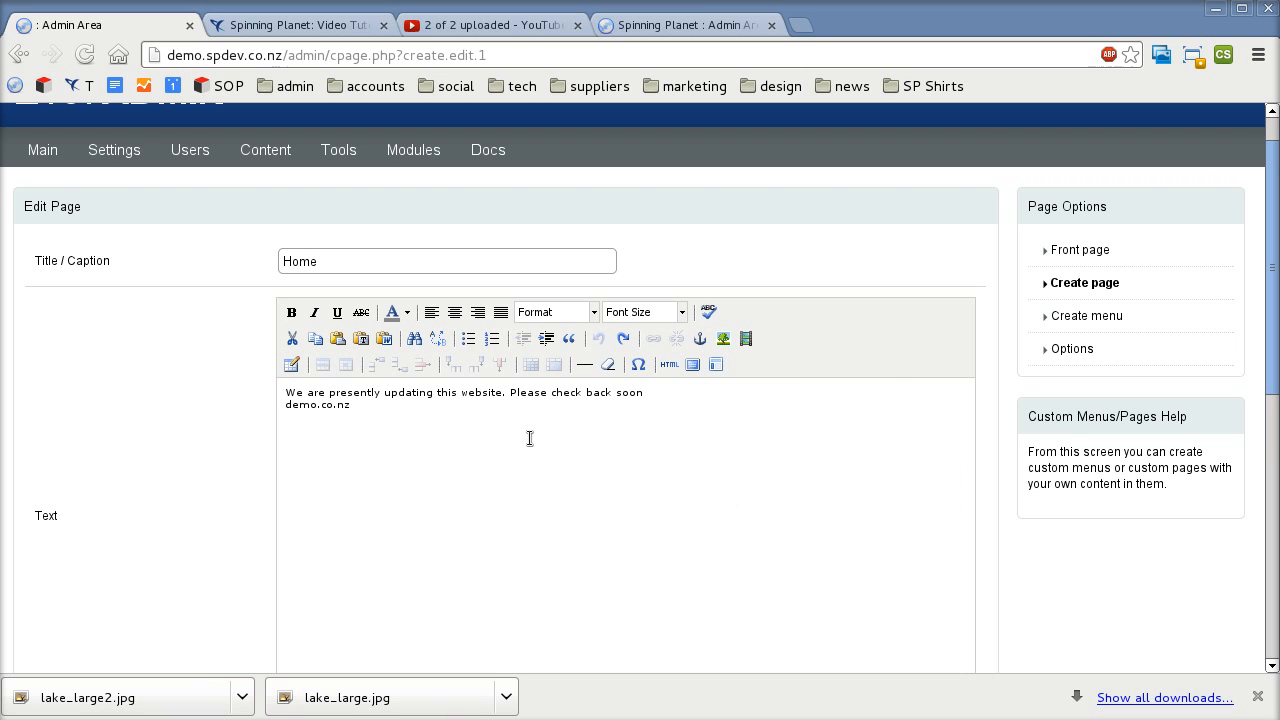
key("ctrl+y")
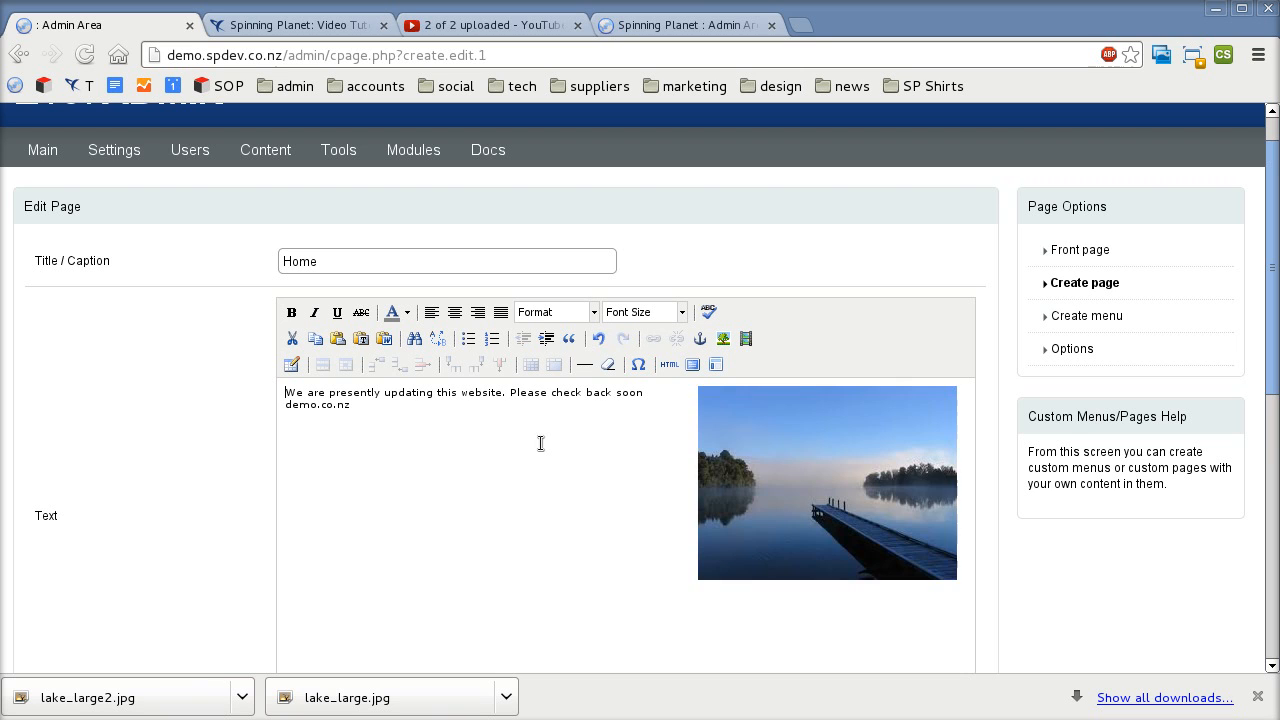
Step: Start a link on the lake image in the Home page text and choose lake_large.jpg as its target
left_click(822, 476)
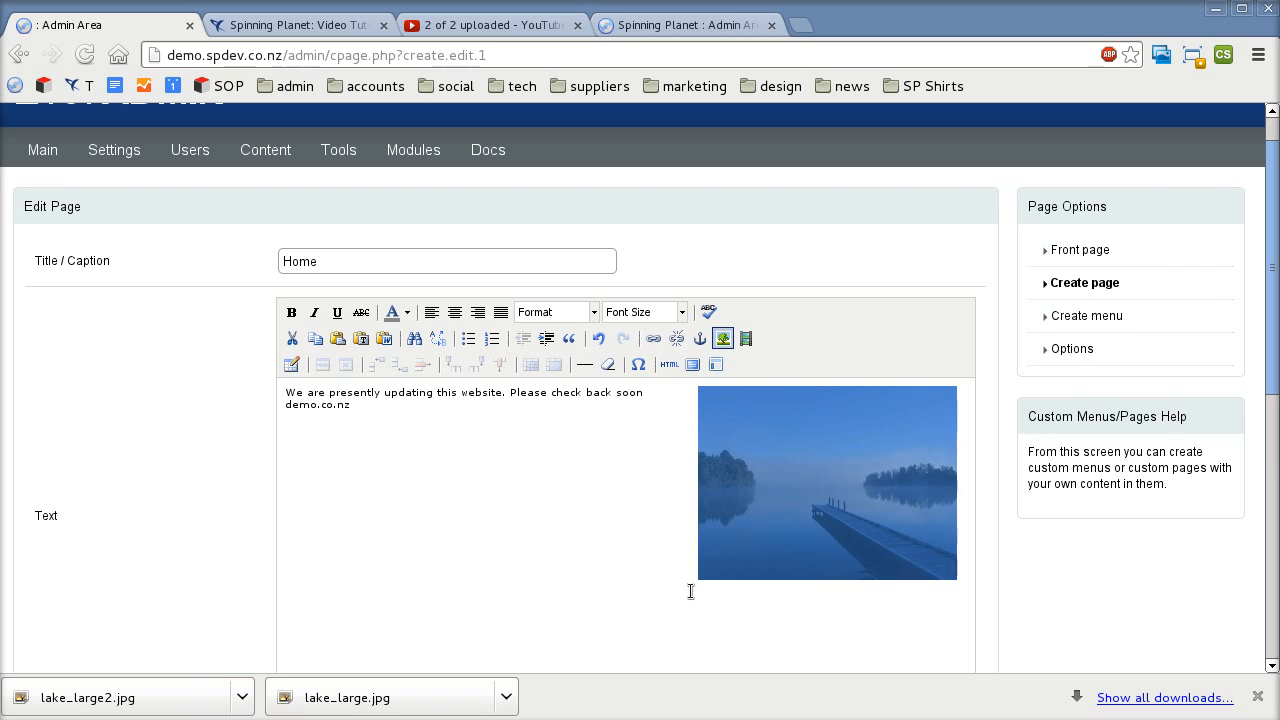
left_click(652, 340)
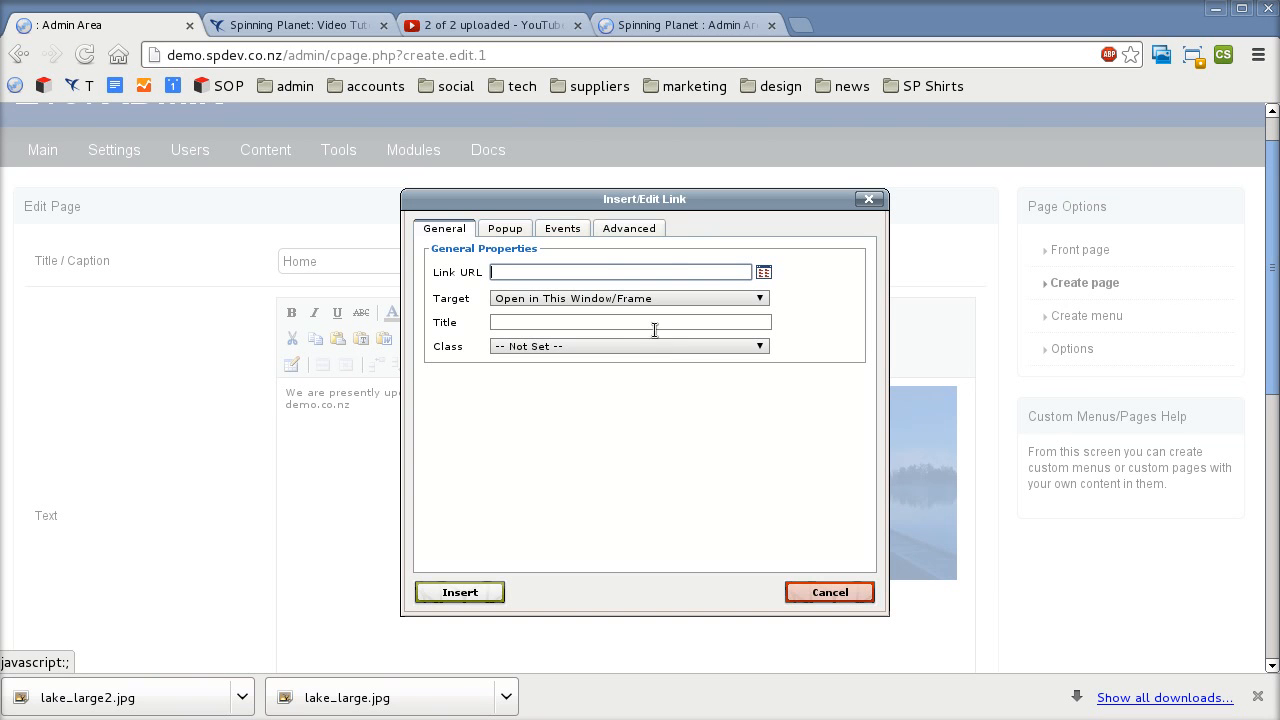
left_click(763, 273)
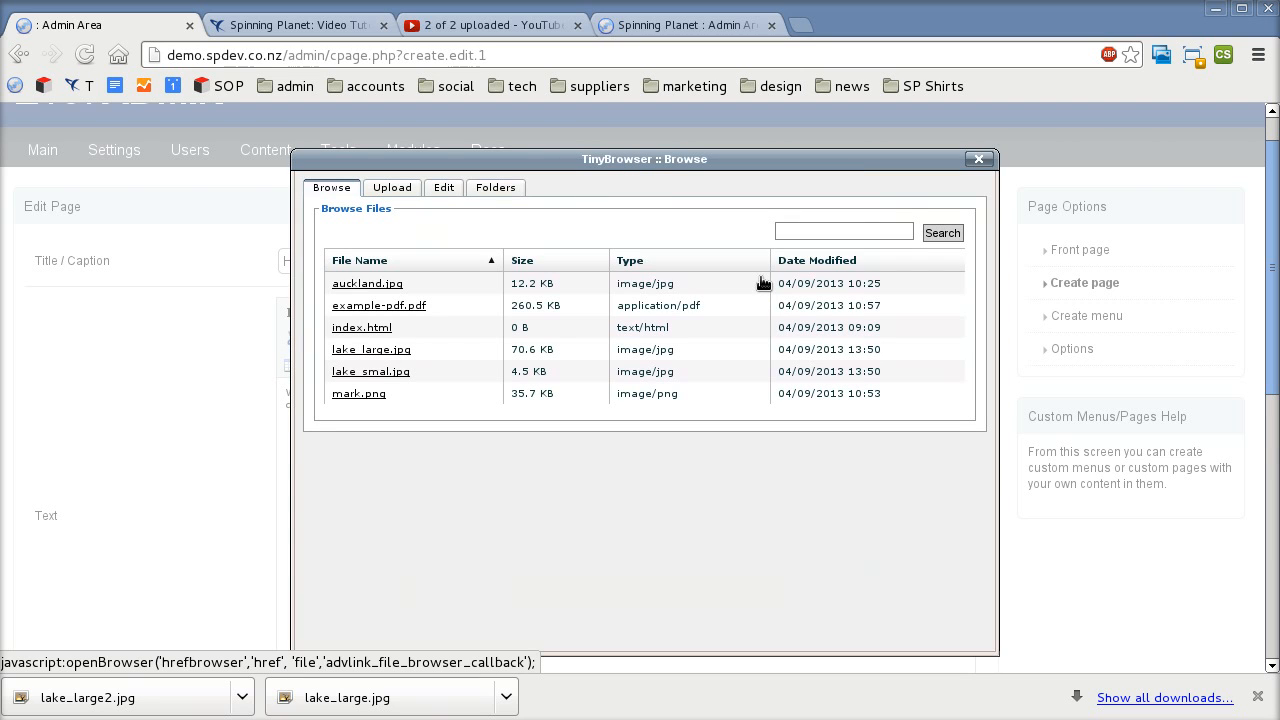
left_click(396, 352)
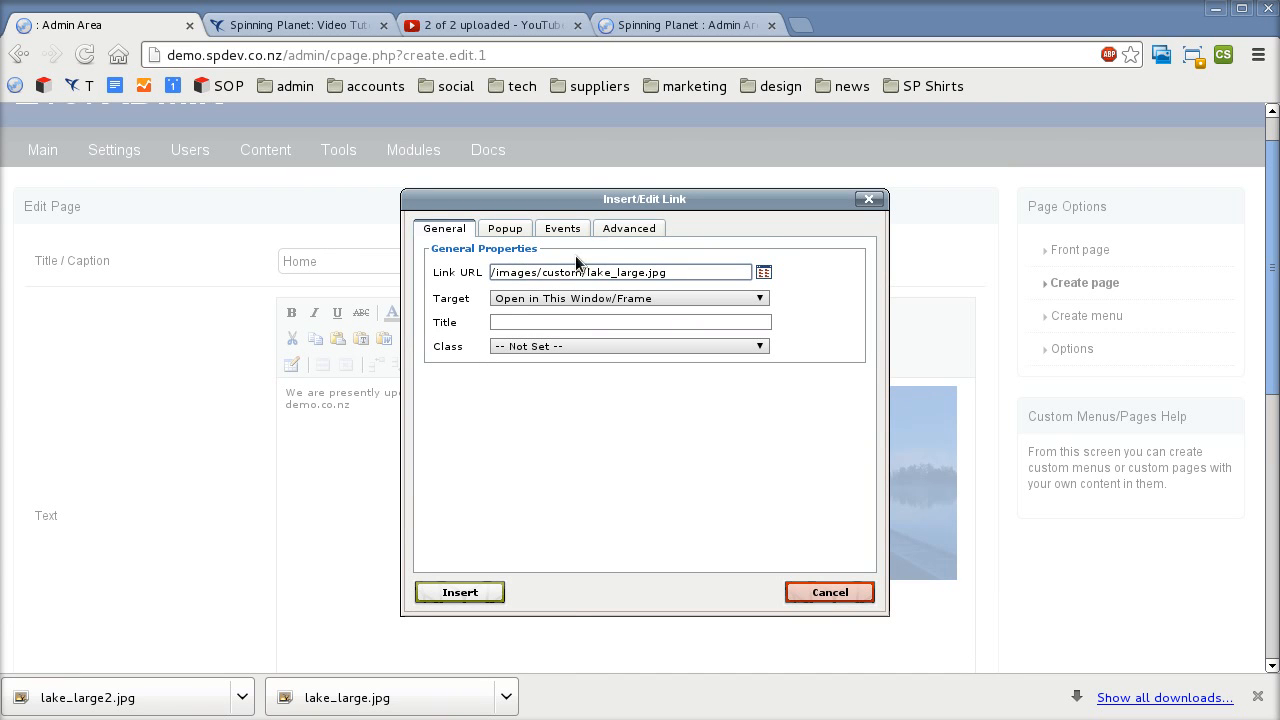
Step: Set the link's Relationship Page to Target to Lightbox and insert the link on the lake image
left_click(625, 236)
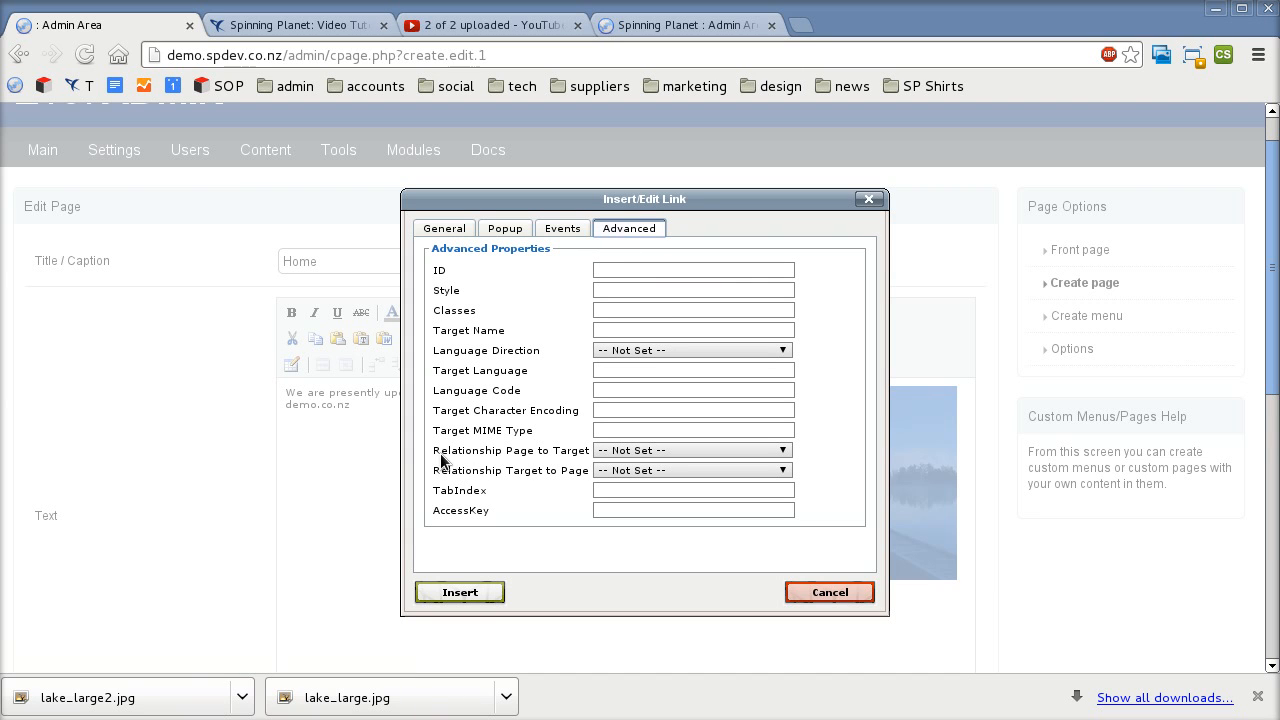
left_click(614, 456)
left_click(616, 478)
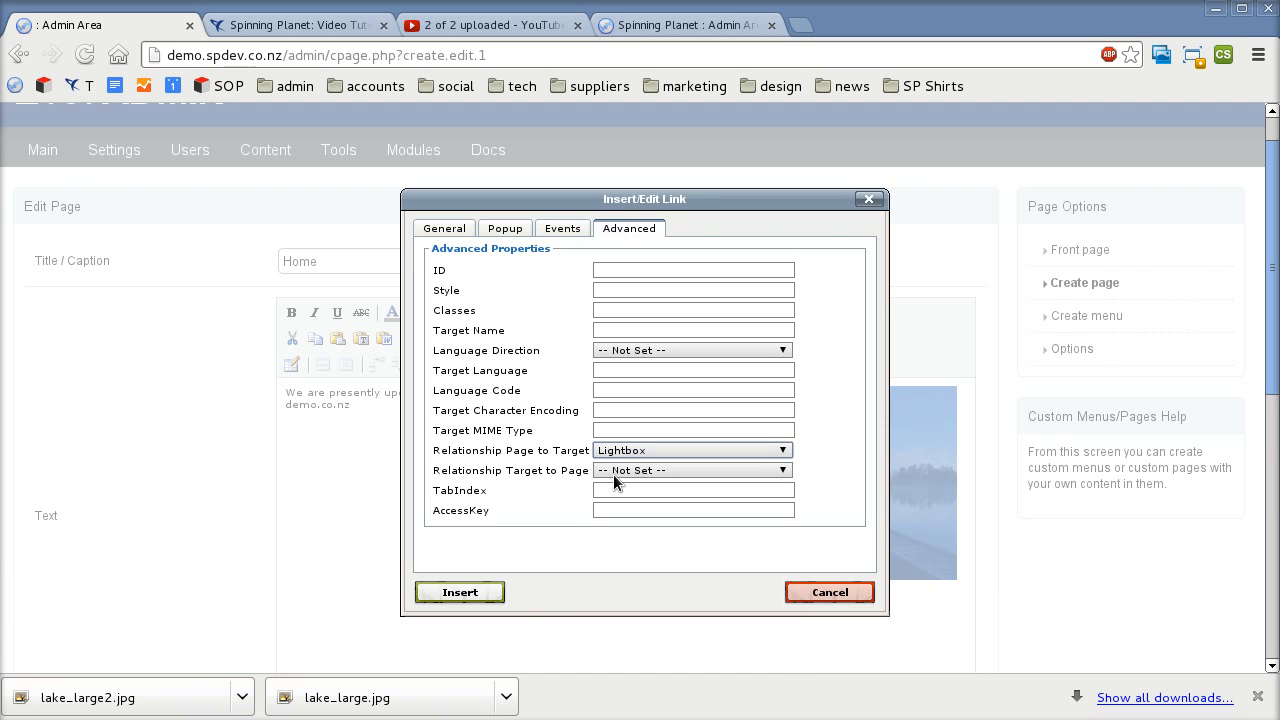
left_click(472, 593)
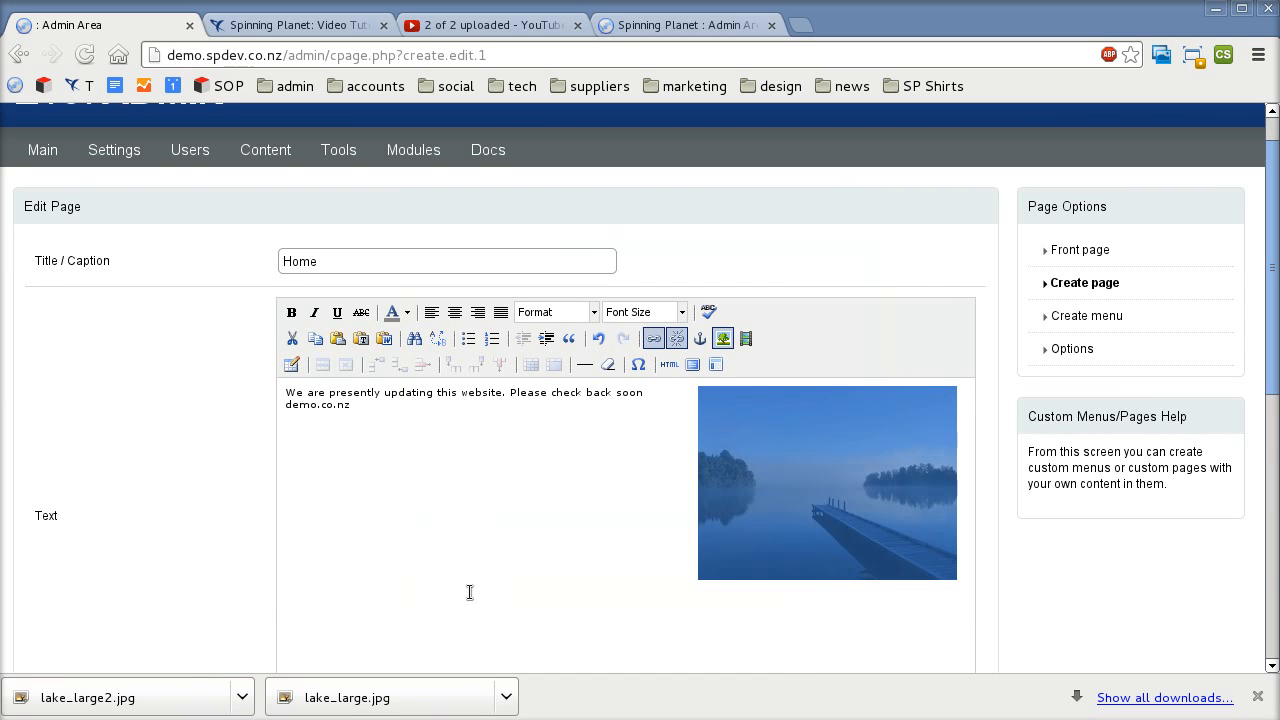
Step: Update the Home page, then view it on the site and test opening and closing the lake image's lightbox
scroll(211, 580, "down", 5)
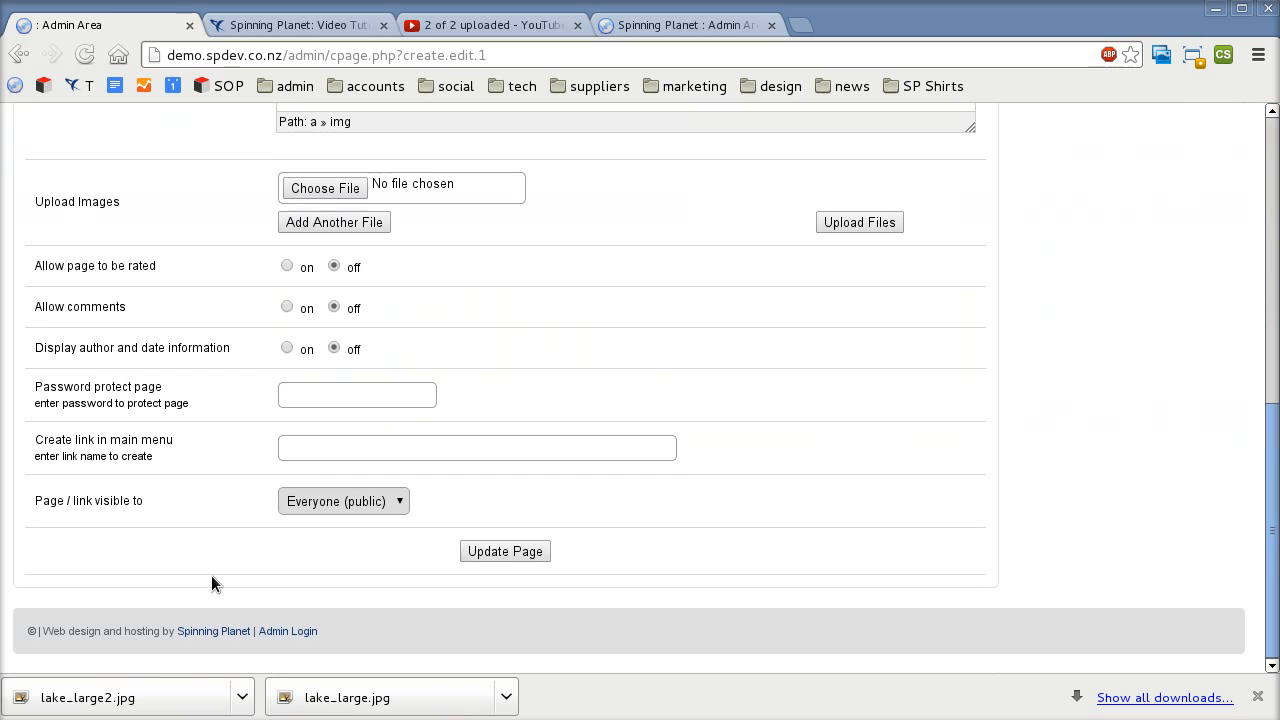
left_click(492, 553)
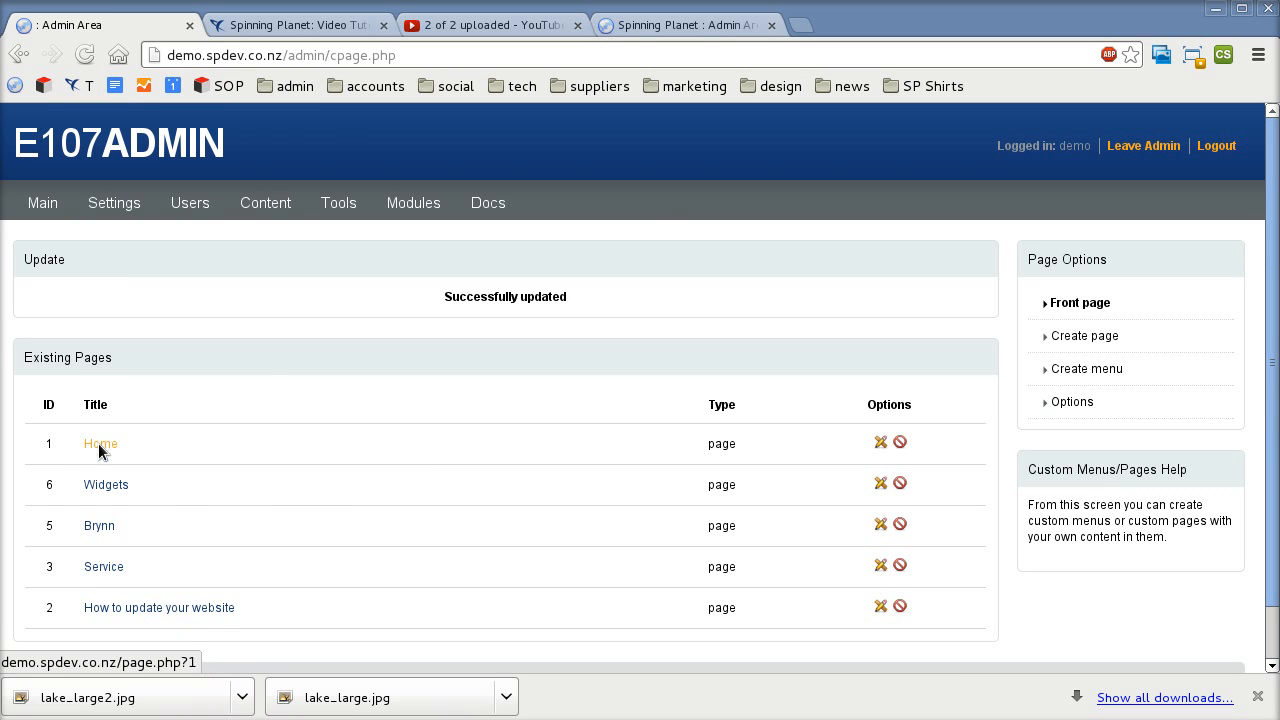
left_click(100, 446)
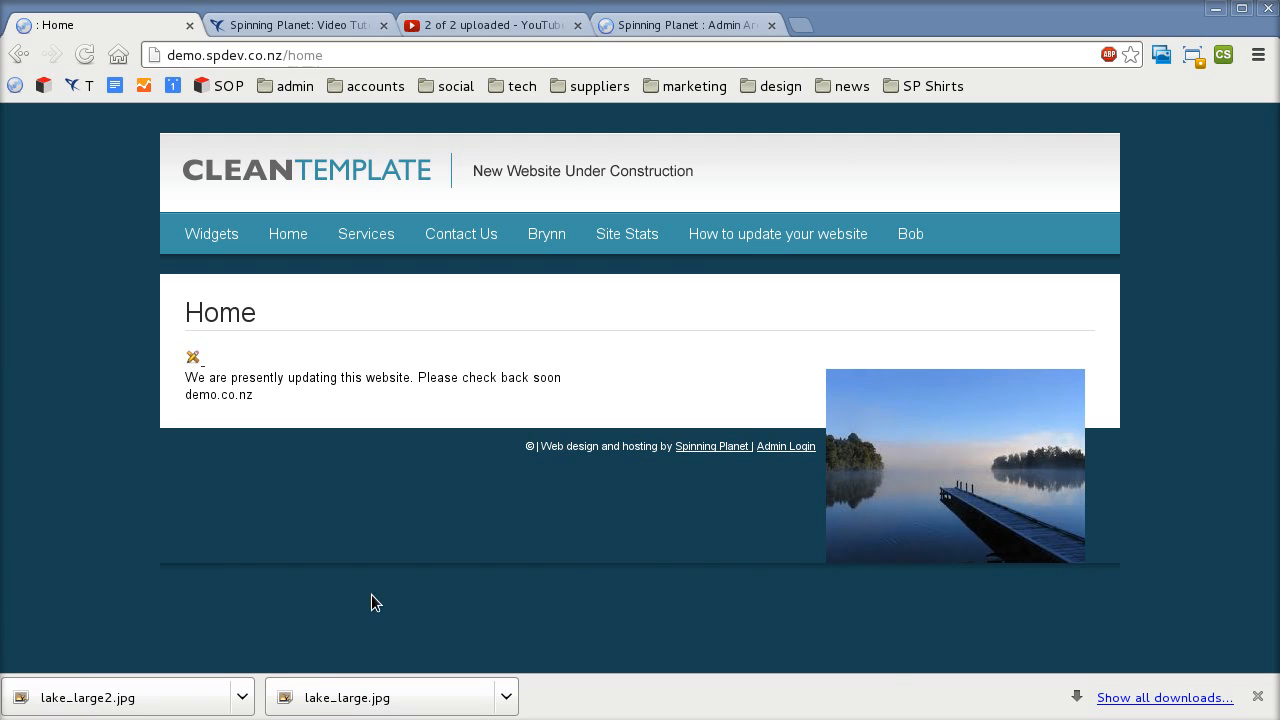
left_click(927, 446)
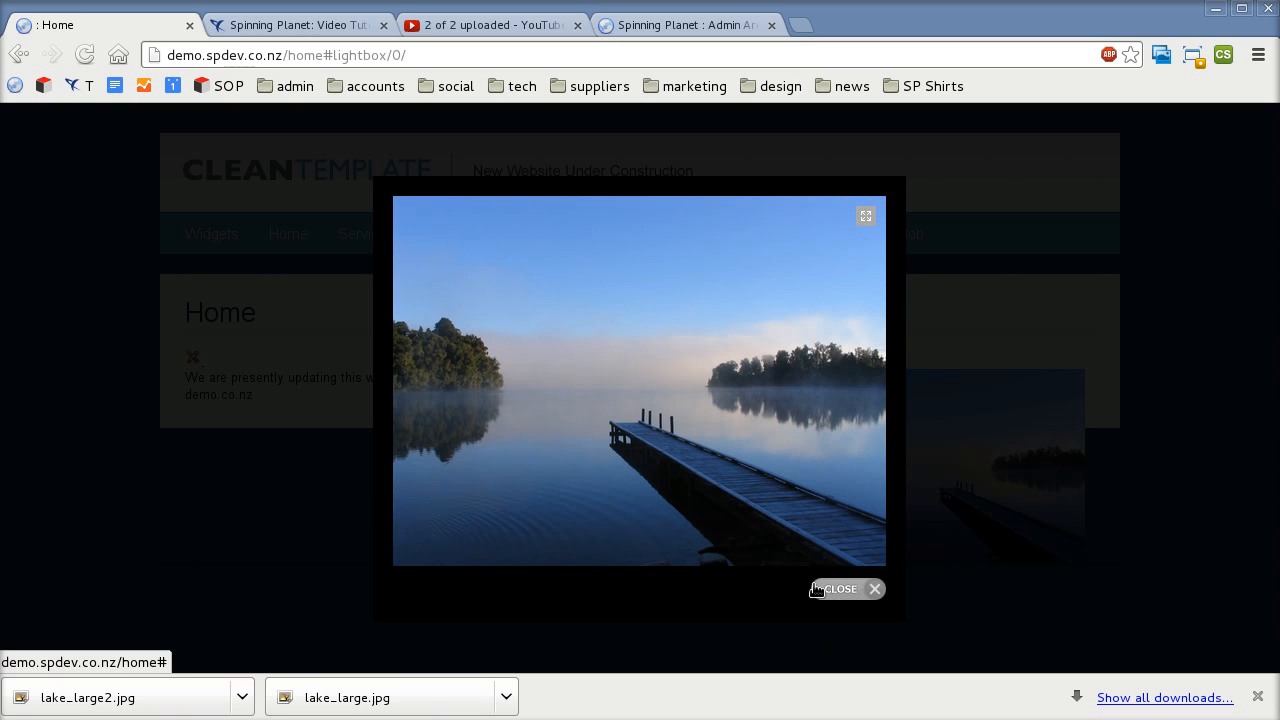
left_click(830, 591)
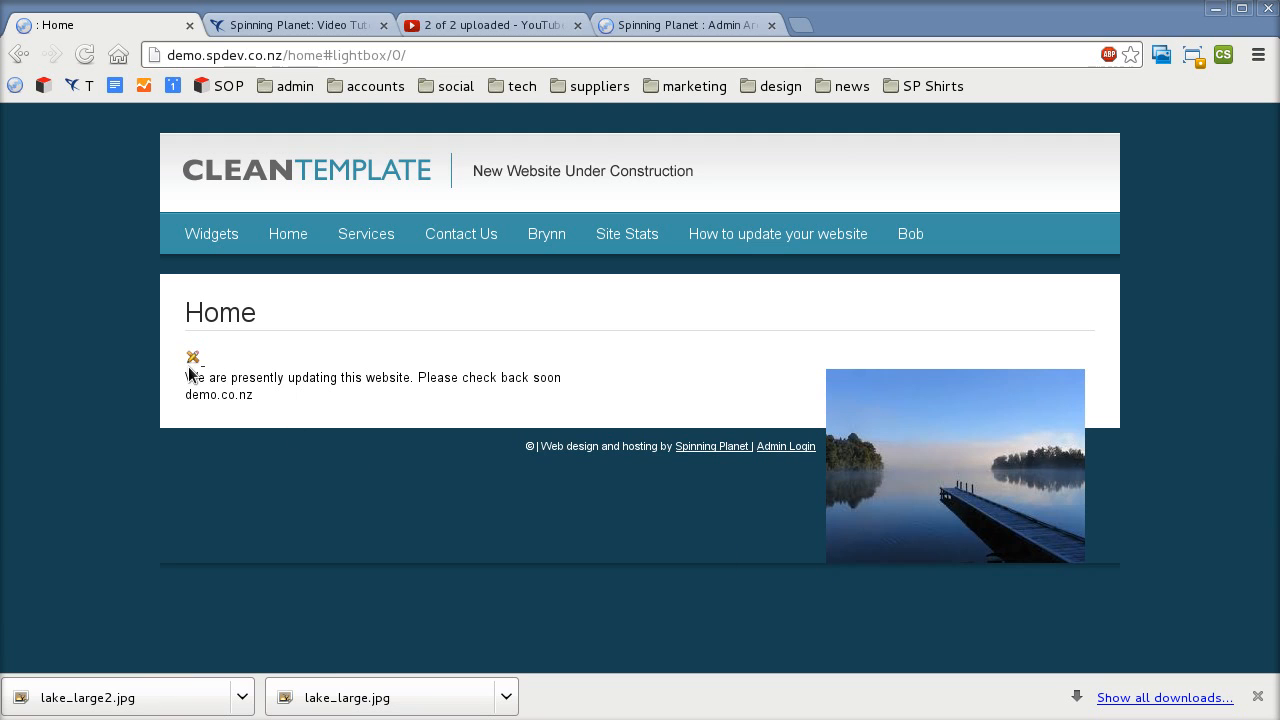
Step: Reload the site's Home page and view the Services page
left_click(291, 240)
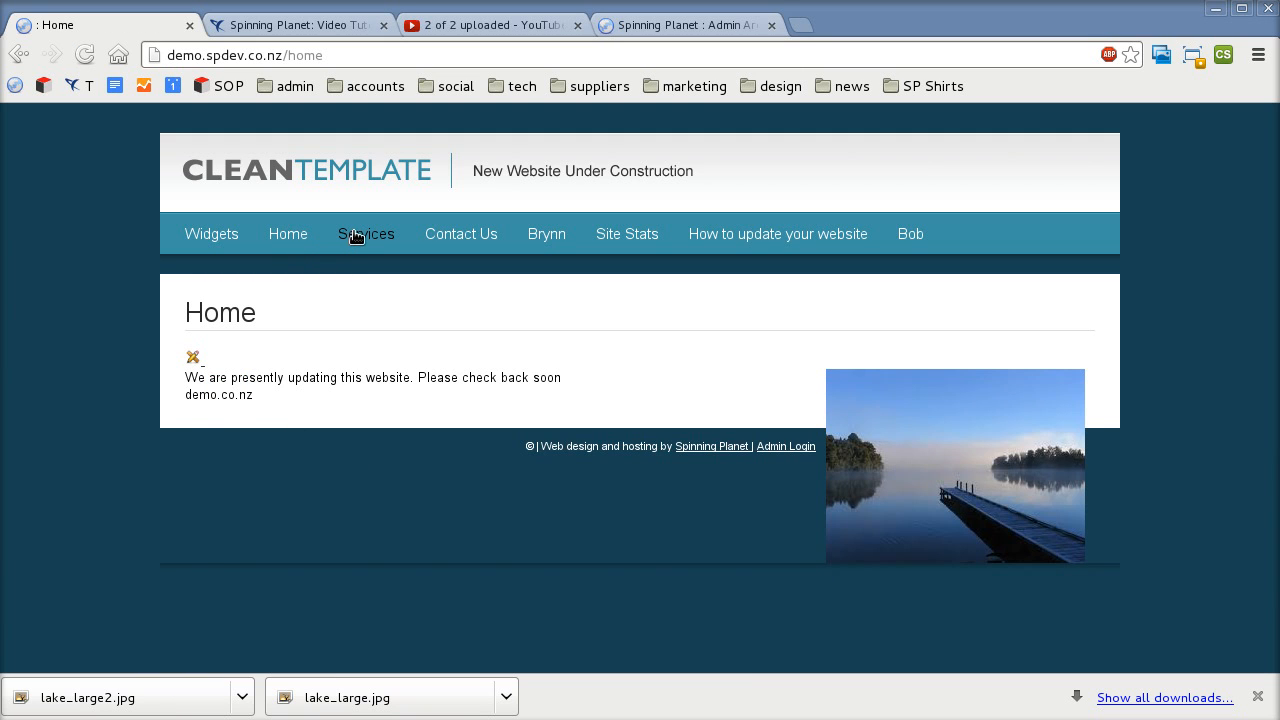
left_click(358, 237)
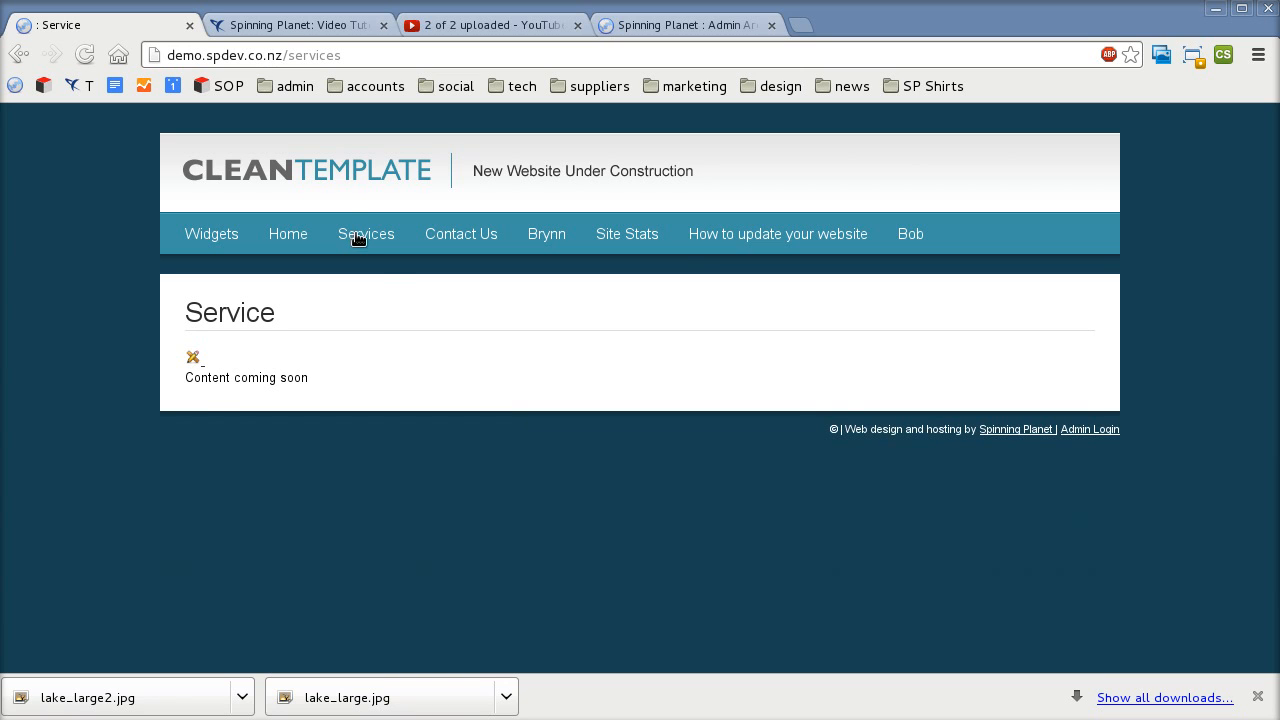